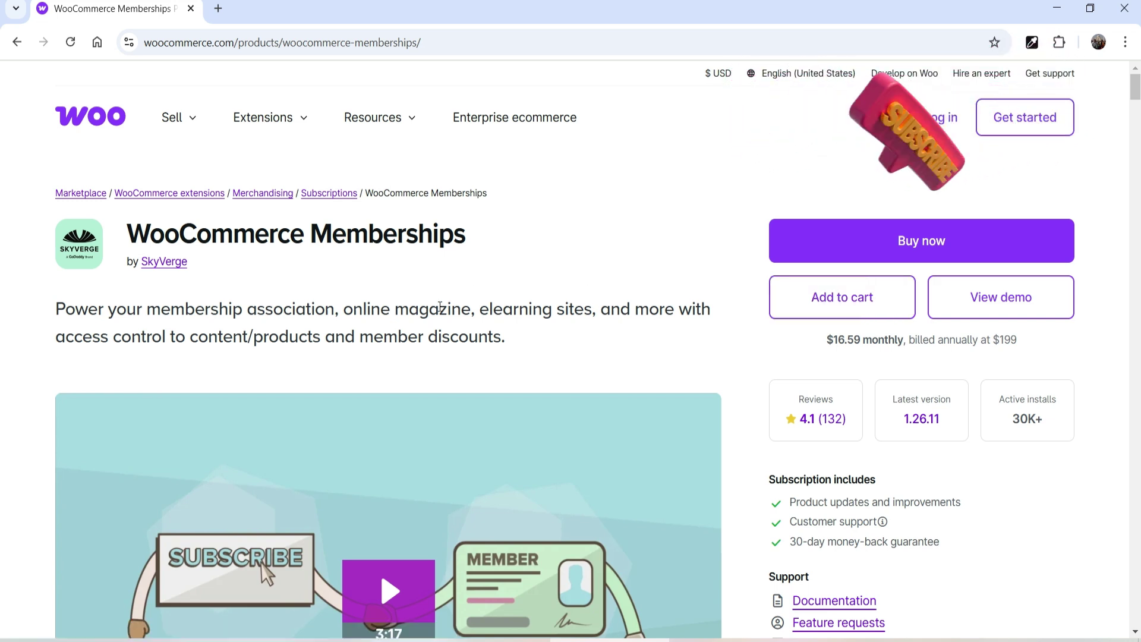
Review the $199 yearly price on the ANTIQUES storefront, then switch back to the admin dashboard.
{"action": "left_click_drag", "start_coordinate": [1019, 340], "coordinate": [998, 340]}
{"action": "left_click", "coordinate": [1047, 348]}
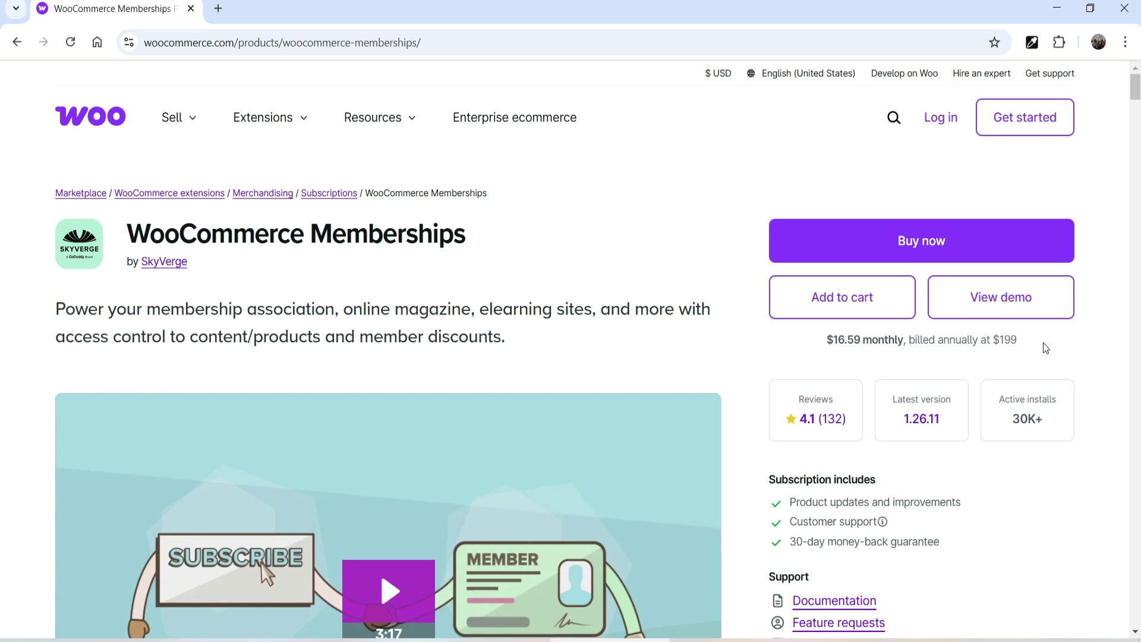
{"action": "scroll", "coordinate": [1086, 373], "scroll_direction": "down", "scroll_amount": 2}
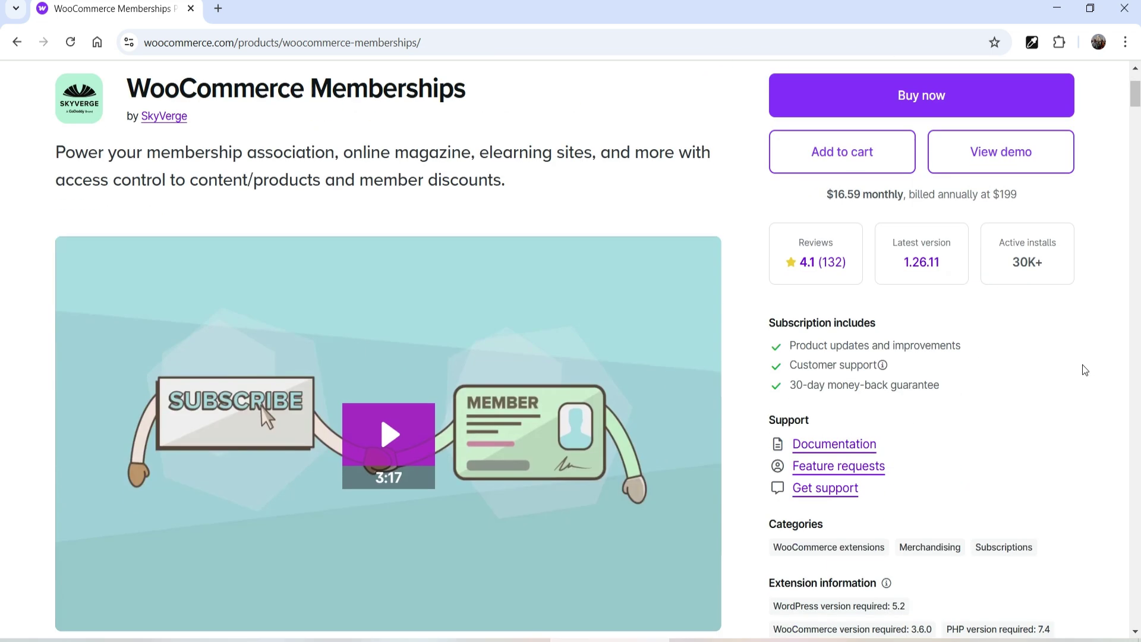
{"action": "mouse_move", "coordinate": [824, 369]}
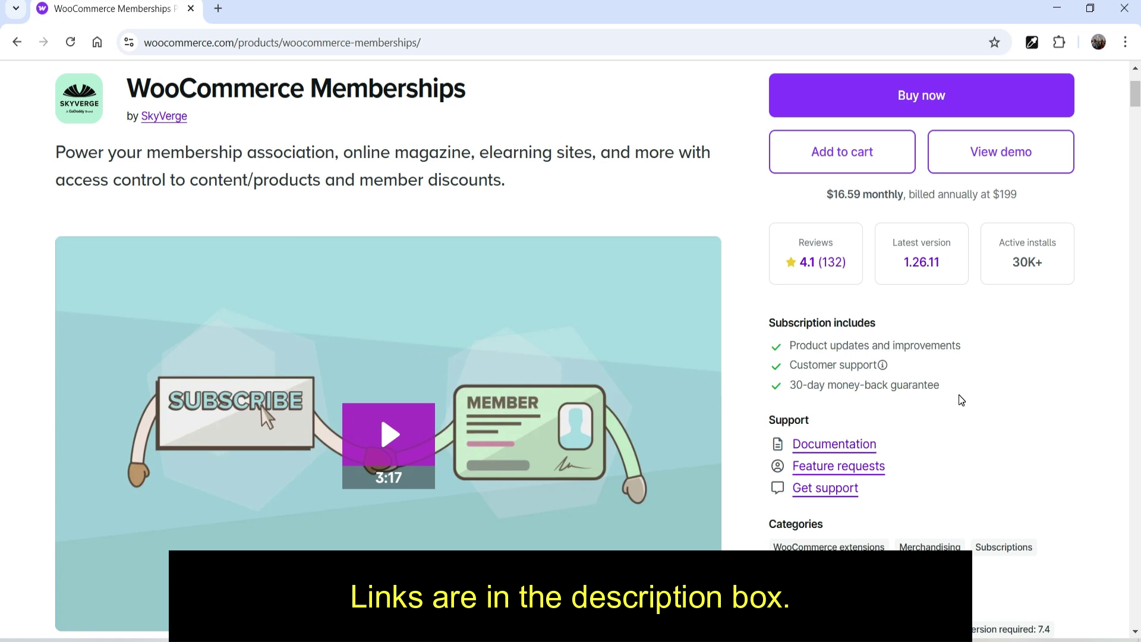
{"action": "scroll", "coordinate": [999, 396], "scroll_direction": "down", "scroll_amount": 6}
{"action": "scroll", "coordinate": [467, 368], "scroll_direction": "down", "scroll_amount": 3}
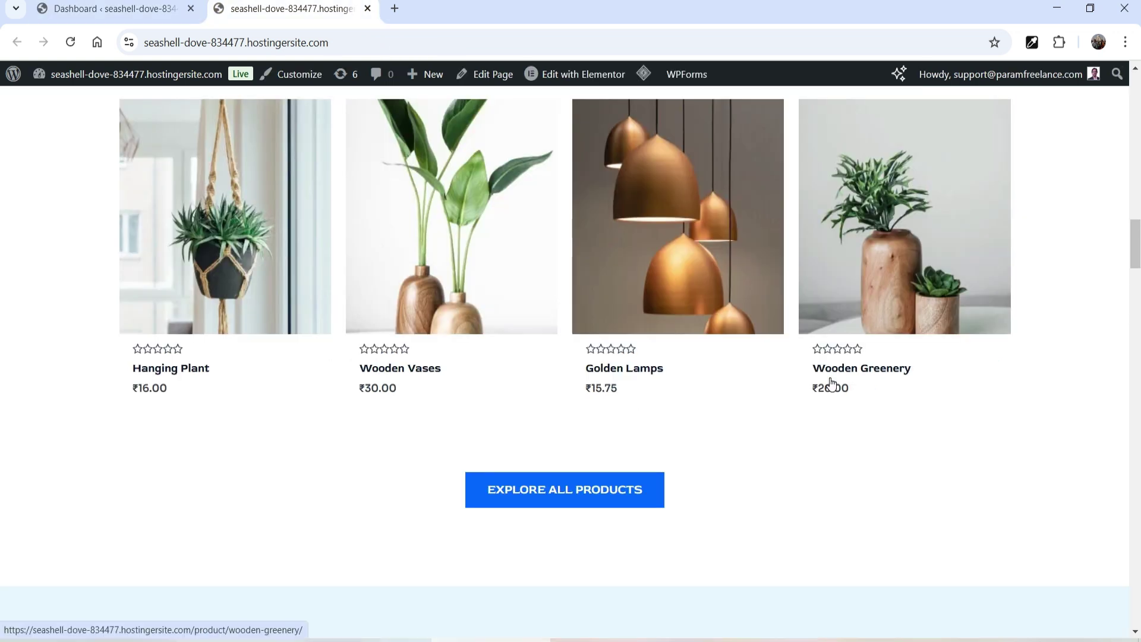
{"action": "scroll", "coordinate": [1003, 361], "scroll_direction": "up", "scroll_amount": 20}
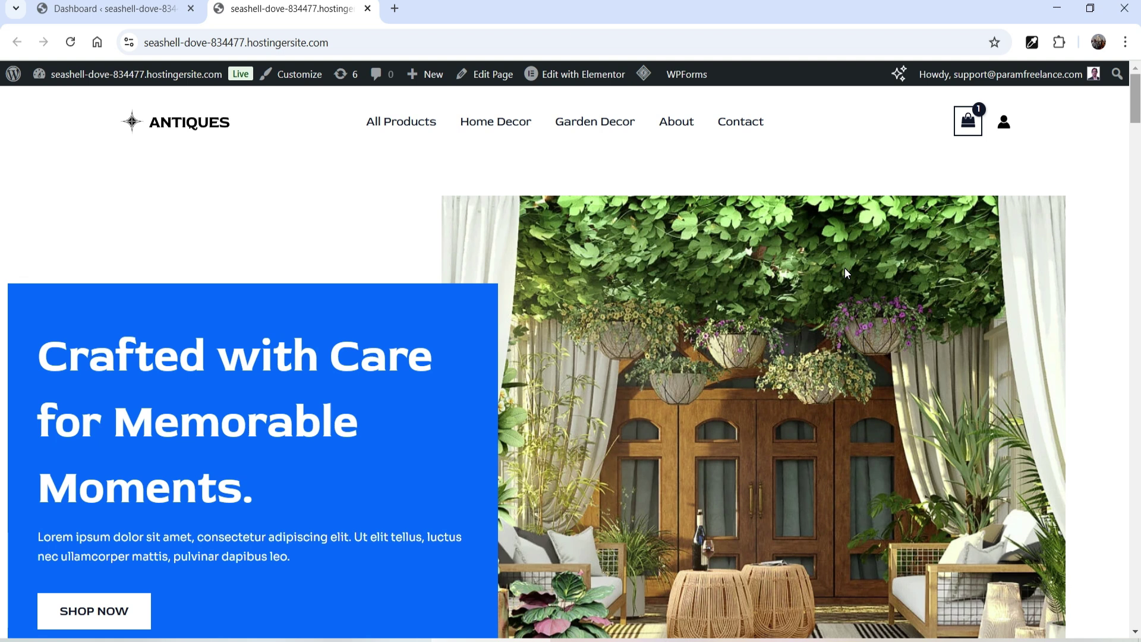
{"action": "left_click", "coordinate": [95, 8]}
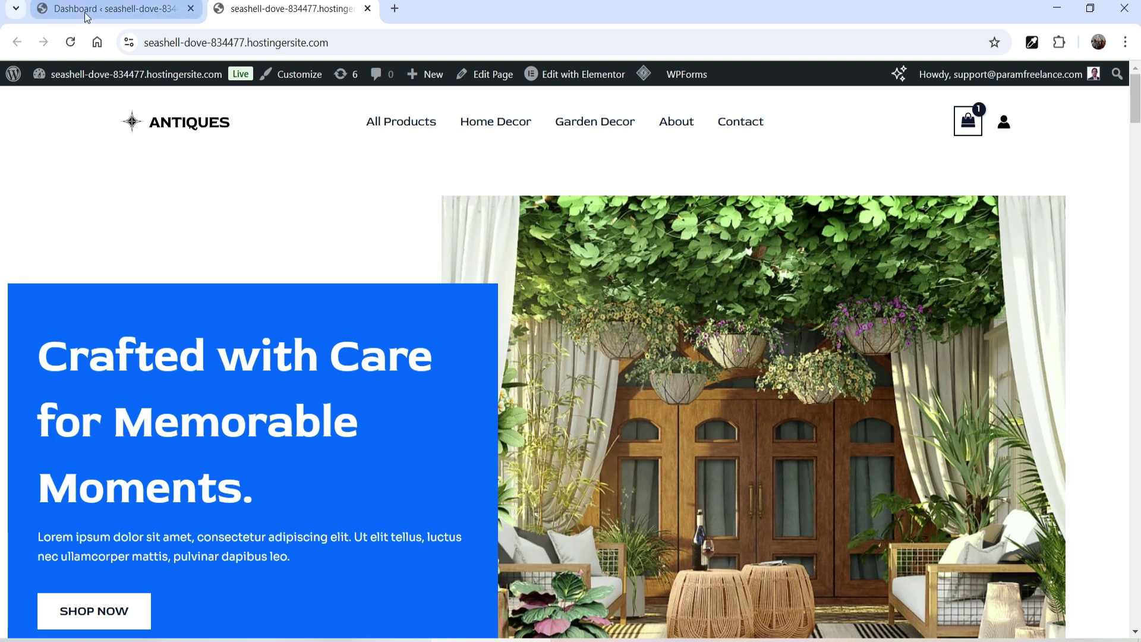
Upload the downloaded WooCommerce Memberships 1.26.11 zip as a new plugin, install it and activate it.
{"action": "mouse_move", "coordinate": [63, 609]}
{"action": "left_click", "coordinate": [168, 572]}
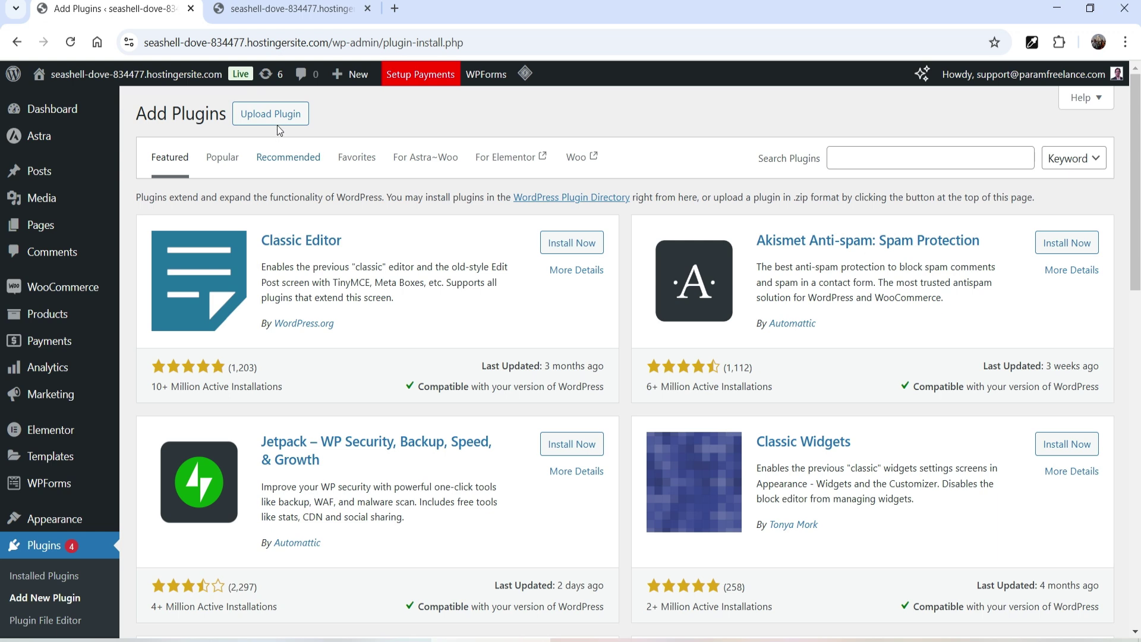
{"action": "left_click", "coordinate": [270, 114]}
{"action": "left_click", "coordinate": [526, 259]}
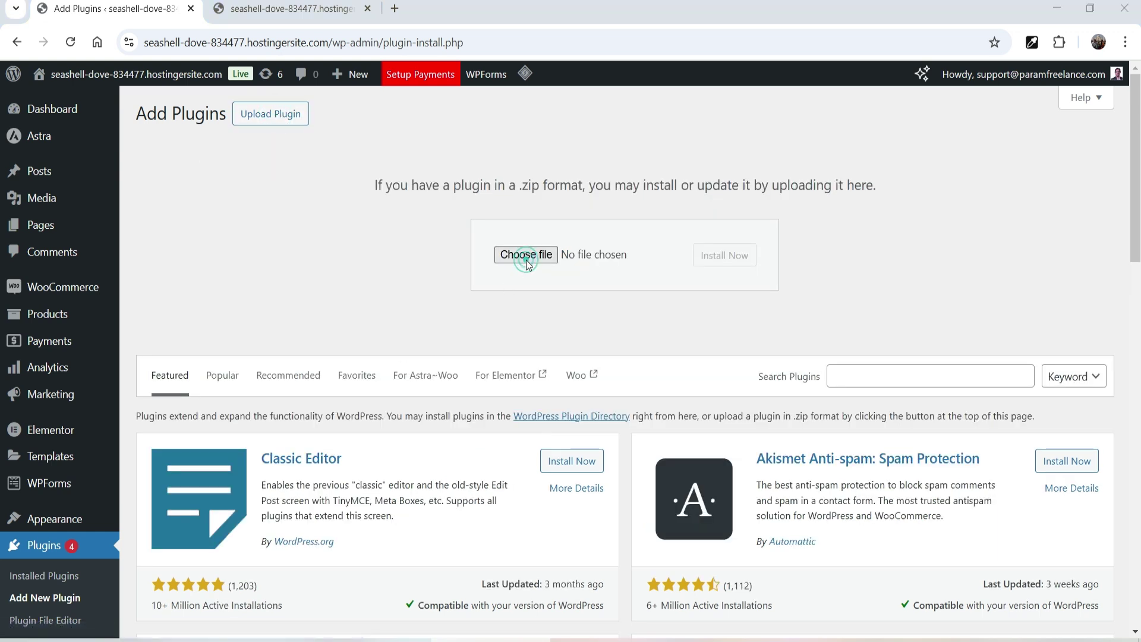
{"action": "double_click", "coordinate": [265, 183]}
{"action": "left_click", "coordinate": [710, 256]}
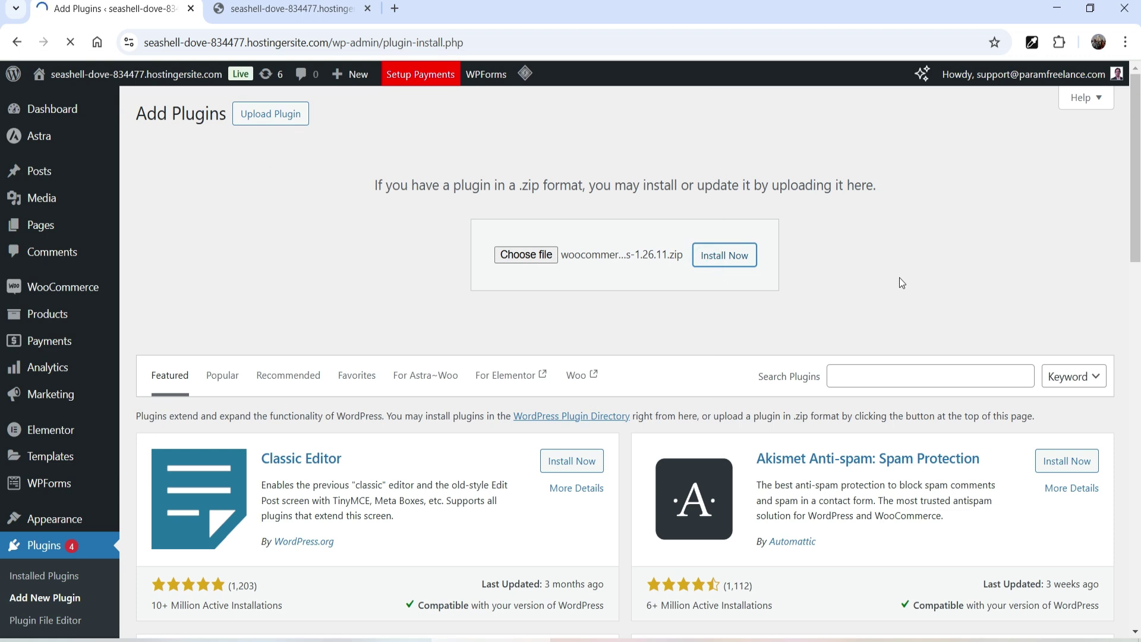
{"action": "left_click", "coordinate": [186, 264]}
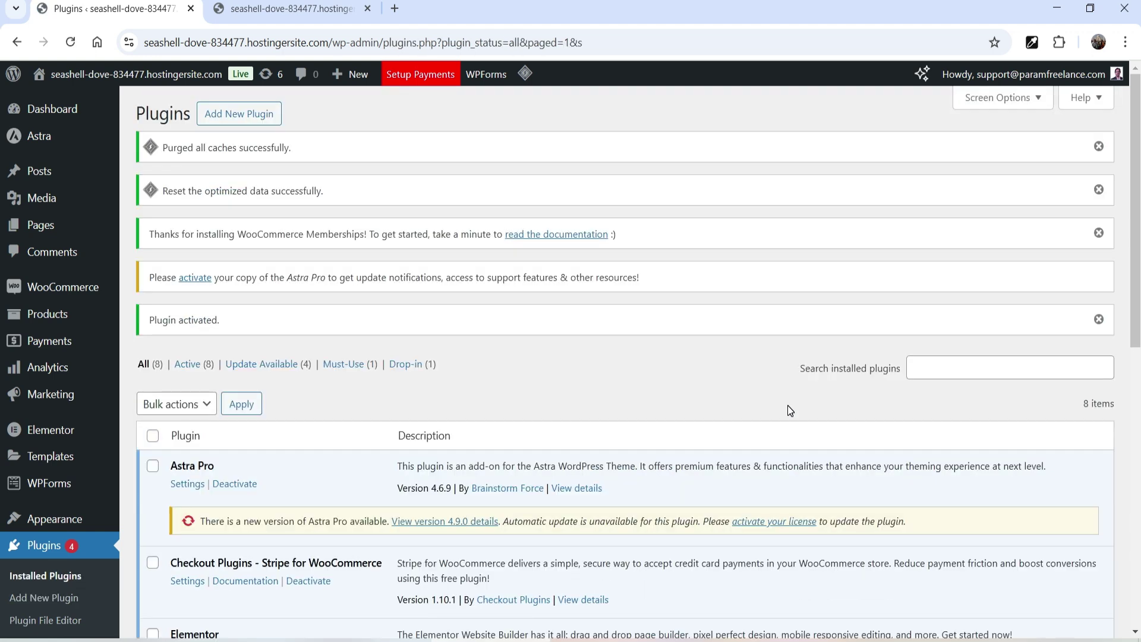
Browse the Memberships Members, Membership Plans, Import / Export and Profile Fields pages.
{"action": "scroll", "coordinate": [787, 387], "scroll_direction": "down", "scroll_amount": 10}
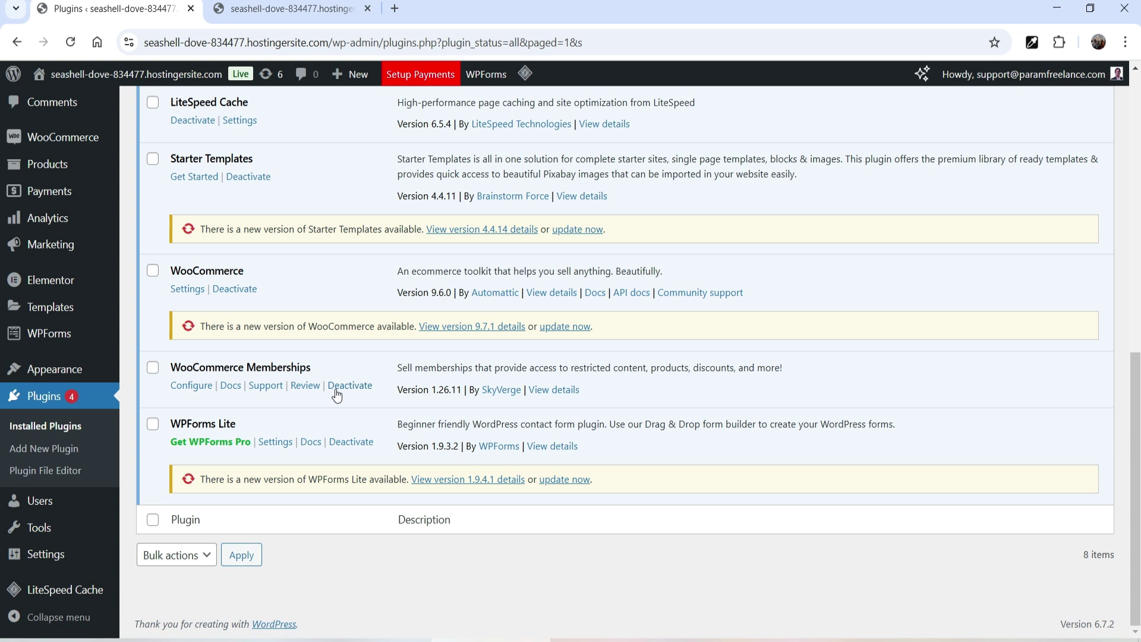
{"action": "mouse_move", "coordinate": [89, 143]}
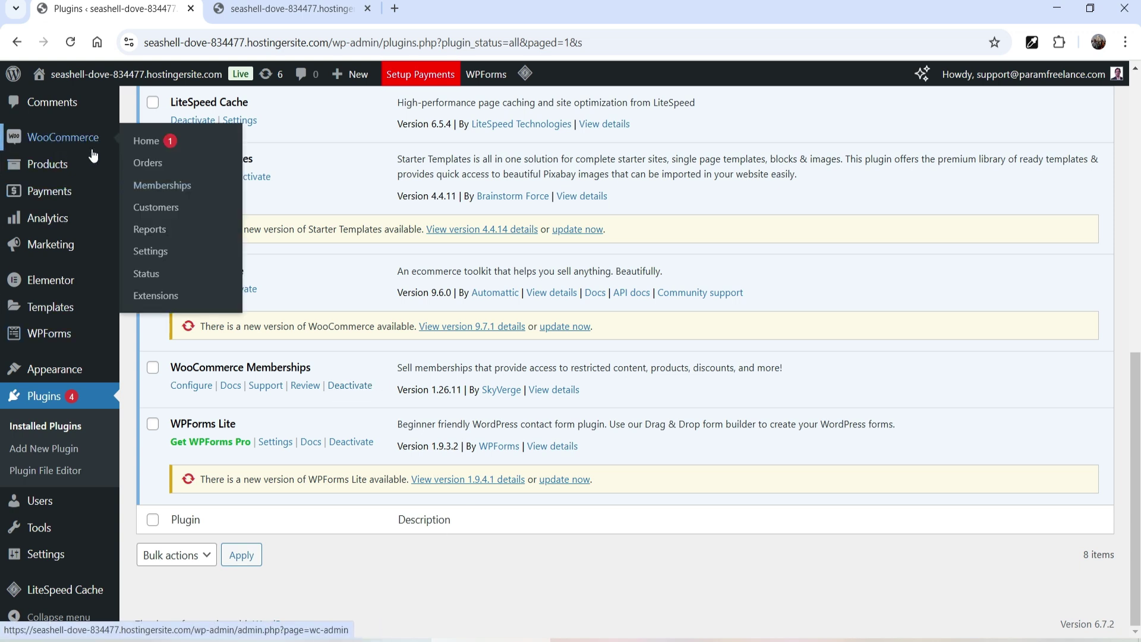
{"action": "left_click", "coordinate": [170, 193]}
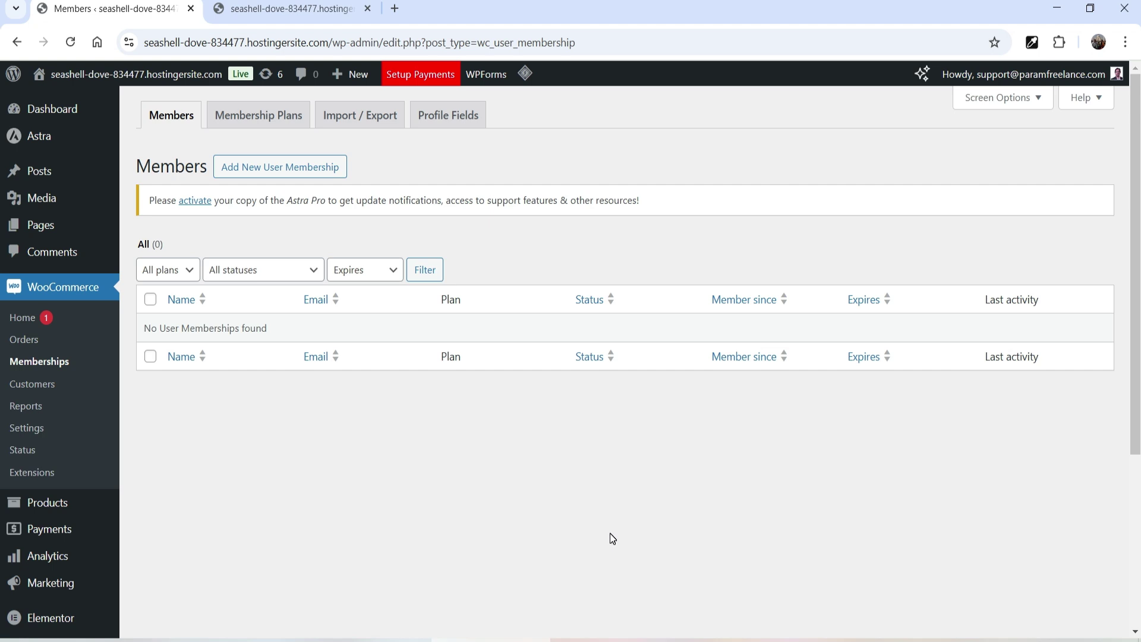
{"action": "left_click", "coordinate": [256, 117]}
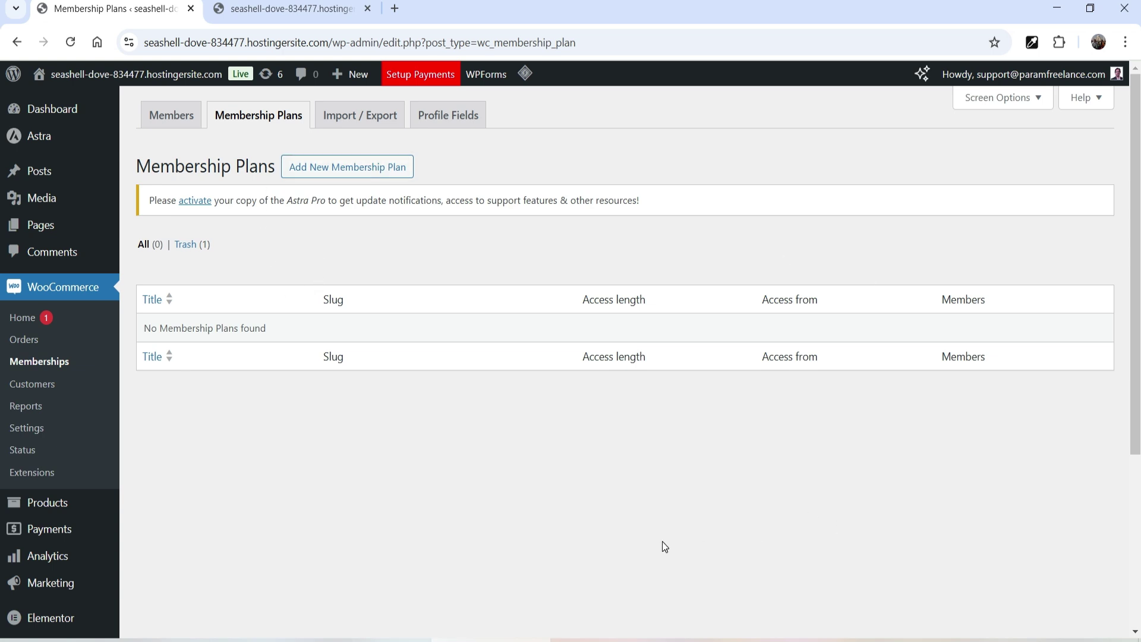
{"action": "left_click", "coordinate": [353, 124]}
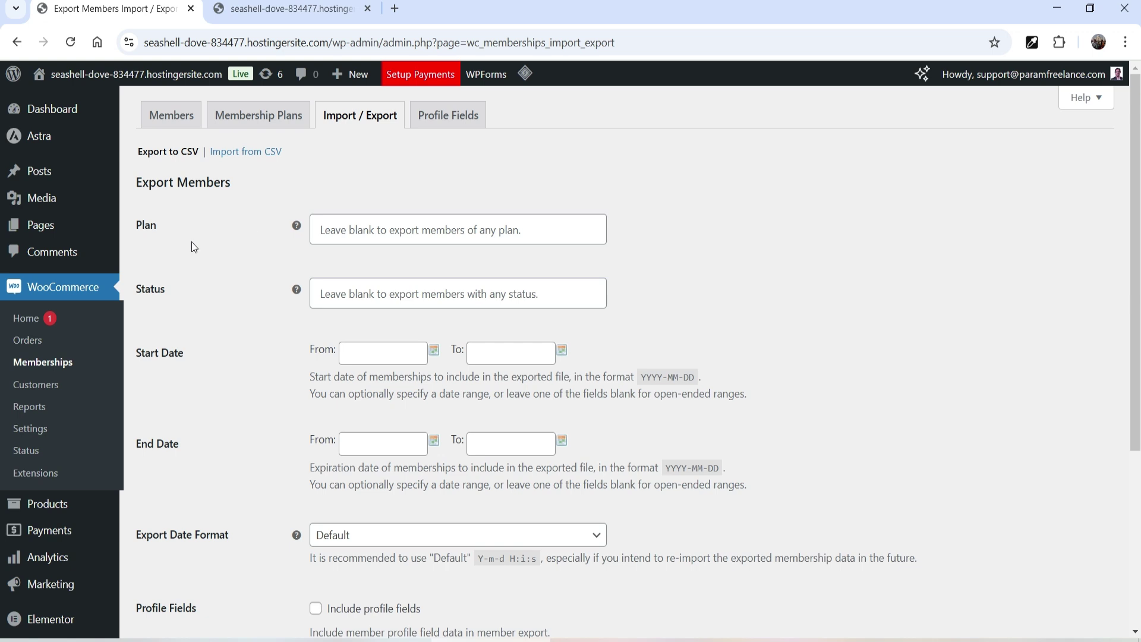
{"action": "left_click", "coordinate": [448, 115]}
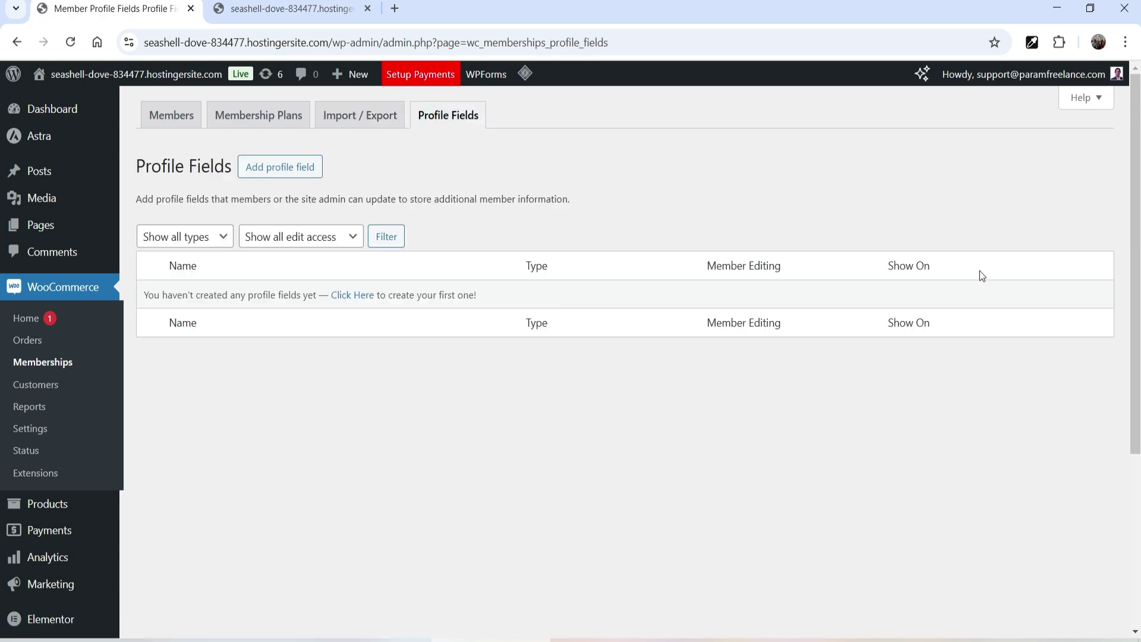
Open the Add new product form in a new browser tab.
{"action": "mouse_move", "coordinate": [89, 511]}
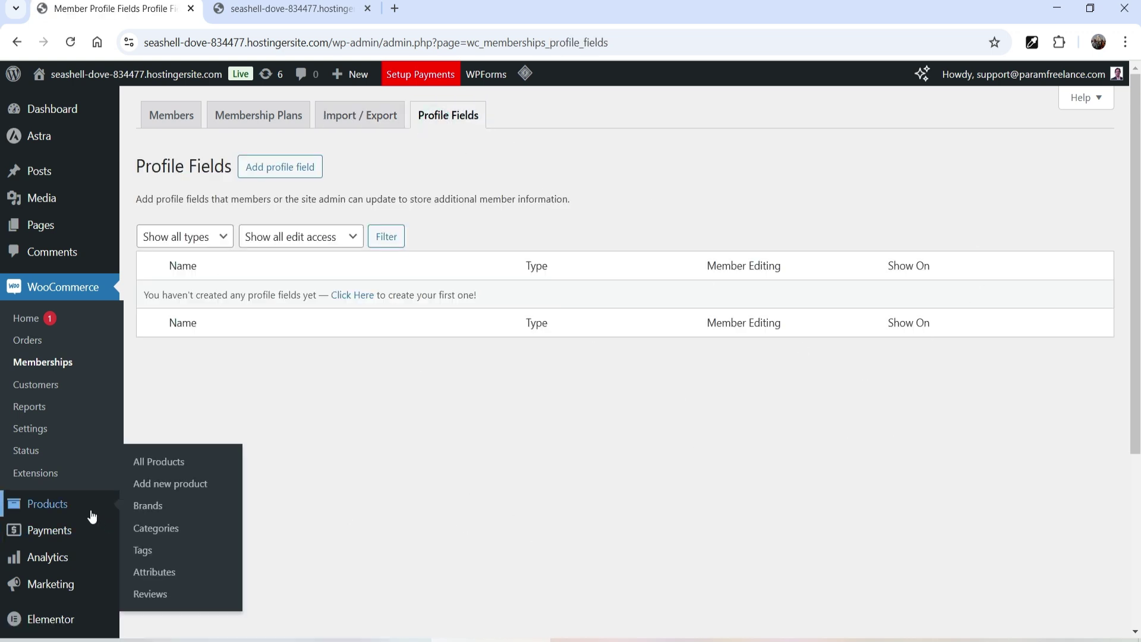
{"action": "right_click", "coordinate": [169, 486]}
{"action": "left_click", "coordinate": [251, 329]}
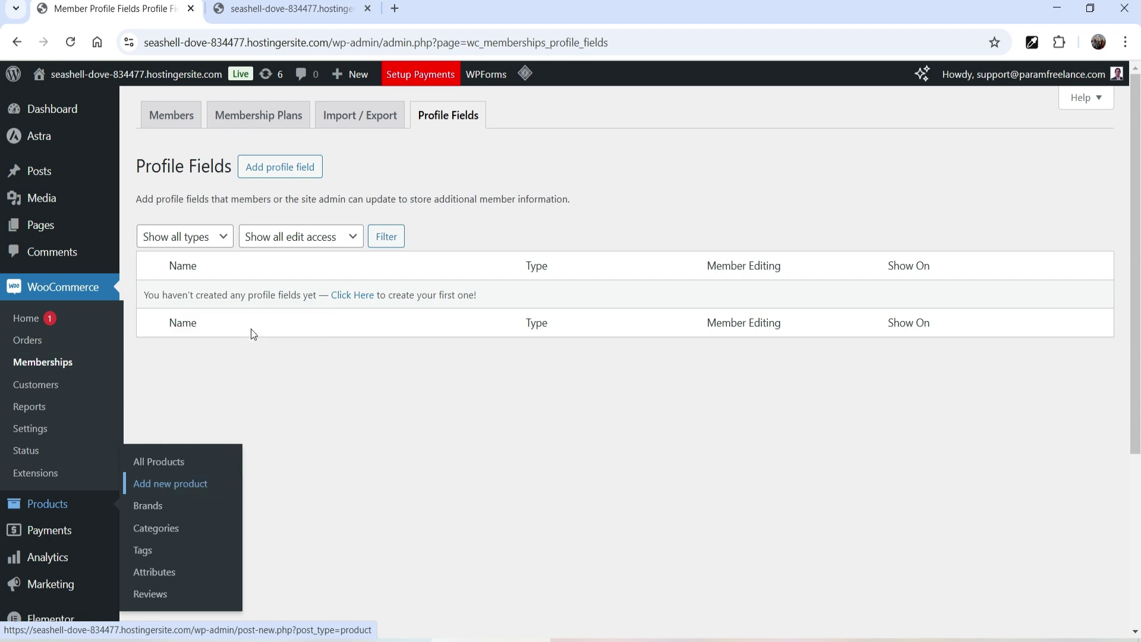
Name the new product 'Silver Membership Plan'.
{"action": "key", "text": "ctrl+Tab"}
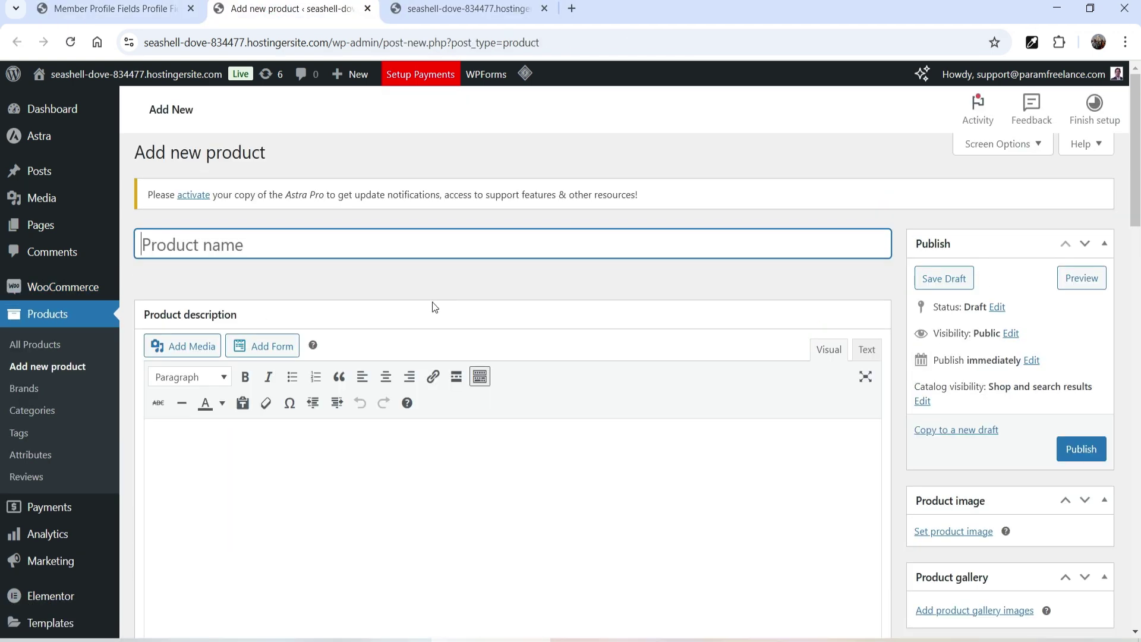
{"action": "type", "text": "S"}
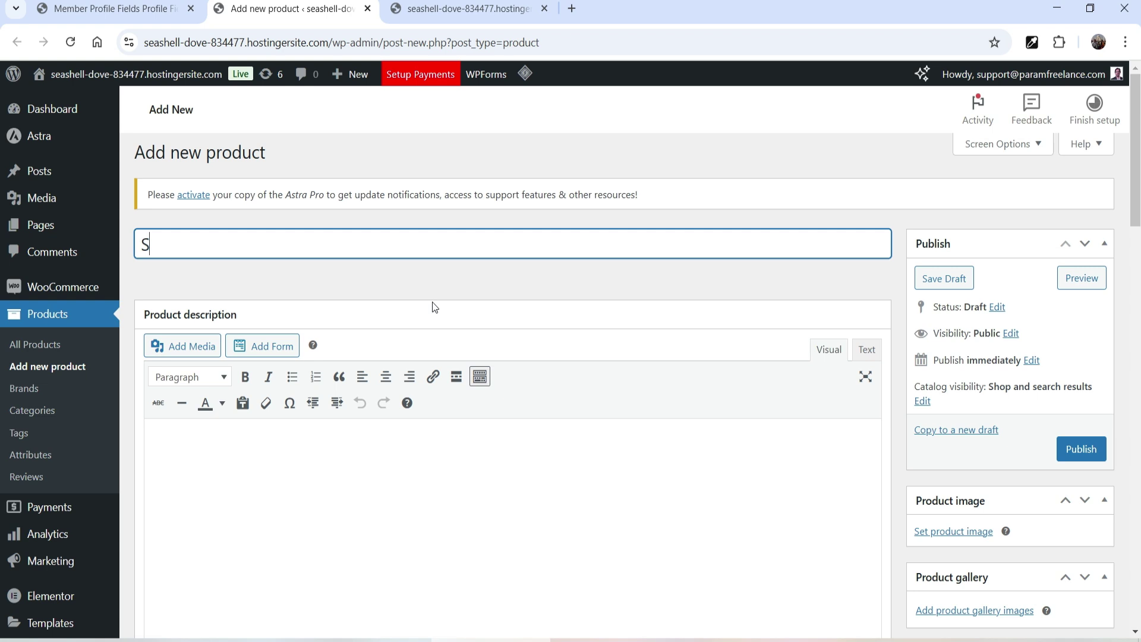
{"action": "type", "text": "ilver Membership Plan"}
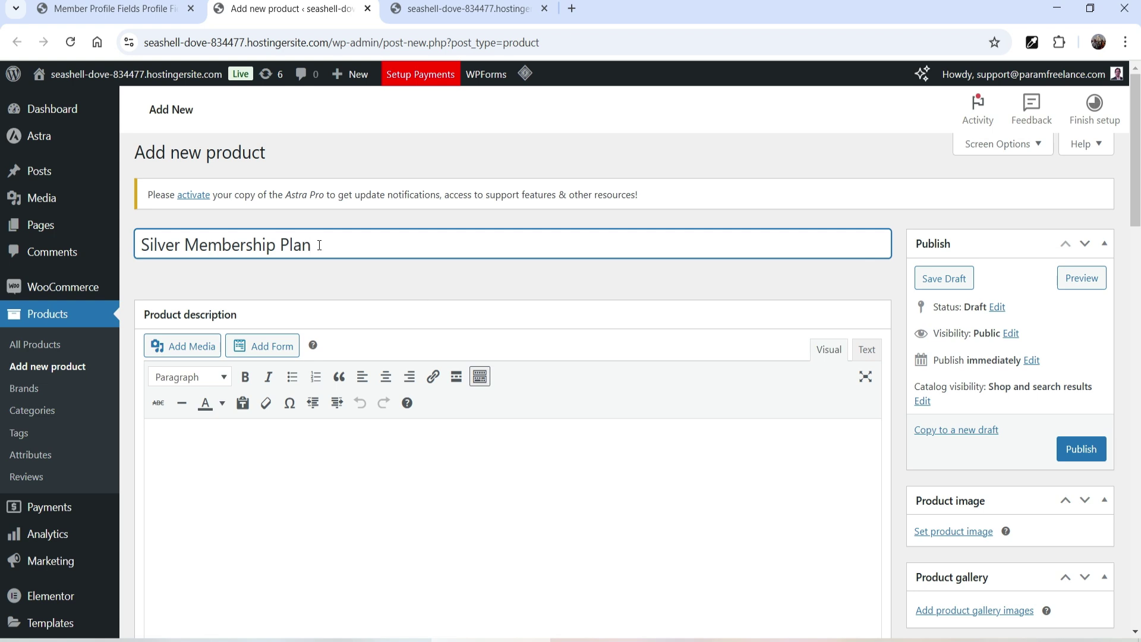
{"action": "left_click", "coordinate": [351, 456]}
{"action": "scroll", "coordinate": [333, 475], "scroll_direction": "down", "scroll_amount": 4}
{"action": "scroll", "coordinate": [280, 452], "scroll_direction": "up", "scroll_amount": 2}
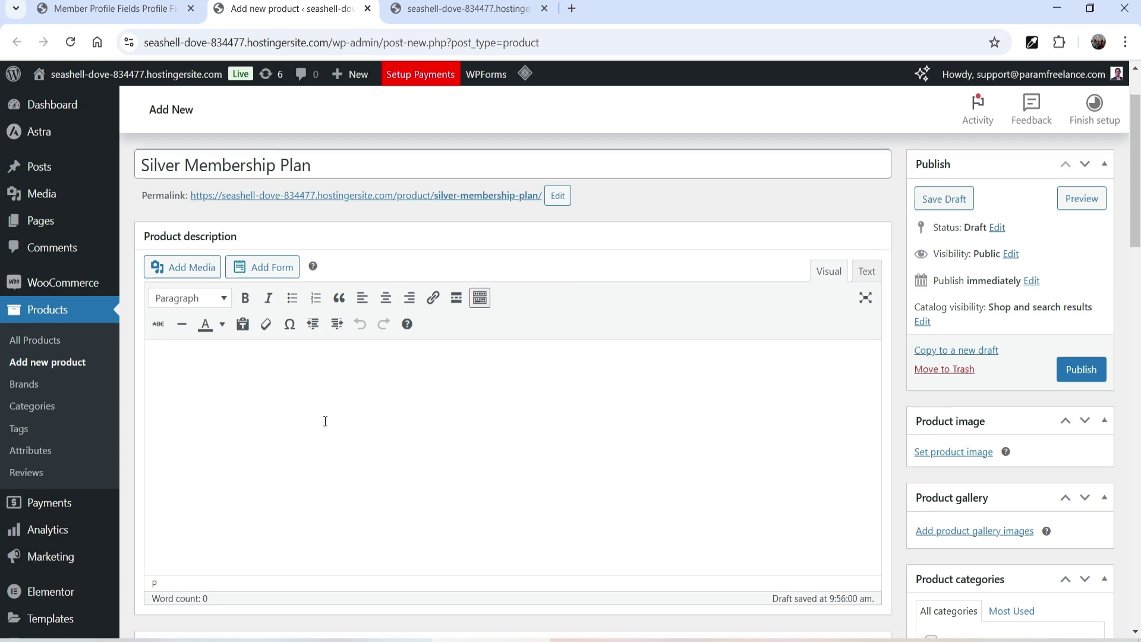
Set the regular price to 100 and mark the product as sold individually.
{"action": "scroll", "coordinate": [292, 421], "scroll_direction": "down", "scroll_amount": 6}
{"action": "left_click", "coordinate": [449, 306]}
{"action": "type", "text": "100"}
{"action": "left_click", "coordinate": [336, 489]}
{"action": "left_click", "coordinate": [178, 330]}
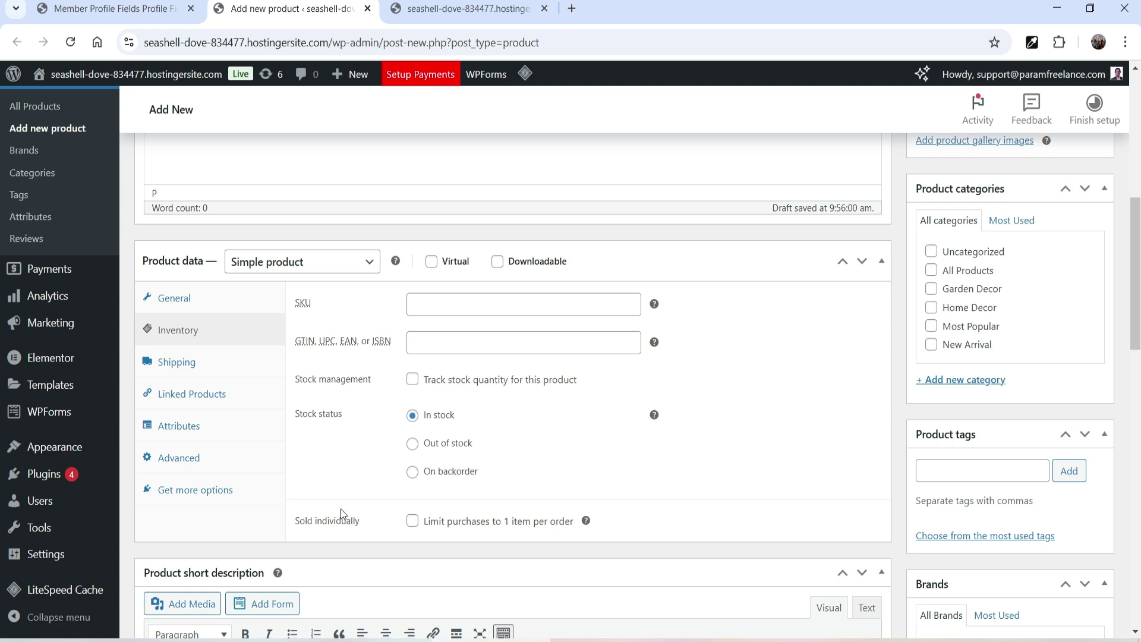
{"action": "left_click", "coordinate": [412, 521]}
{"action": "scroll", "coordinate": [564, 332], "scroll_direction": "down", "scroll_amount": 7}
{"action": "scroll", "coordinate": [415, 301], "scroll_direction": "up", "scroll_amount": 2}
{"action": "left_click", "coordinate": [344, 355]}
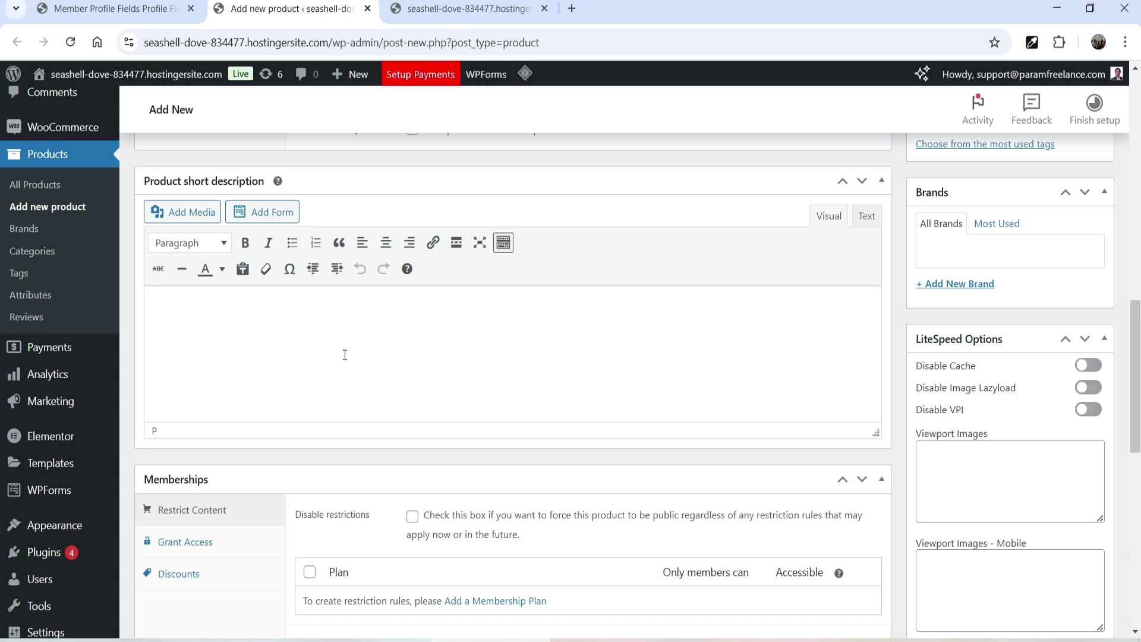
Write the short description 'This is Silver Membership Plan.' / 'Get 20% discount on all products on our store.'.
{"action": "type", "text": "This is Silver Membership Plan."}
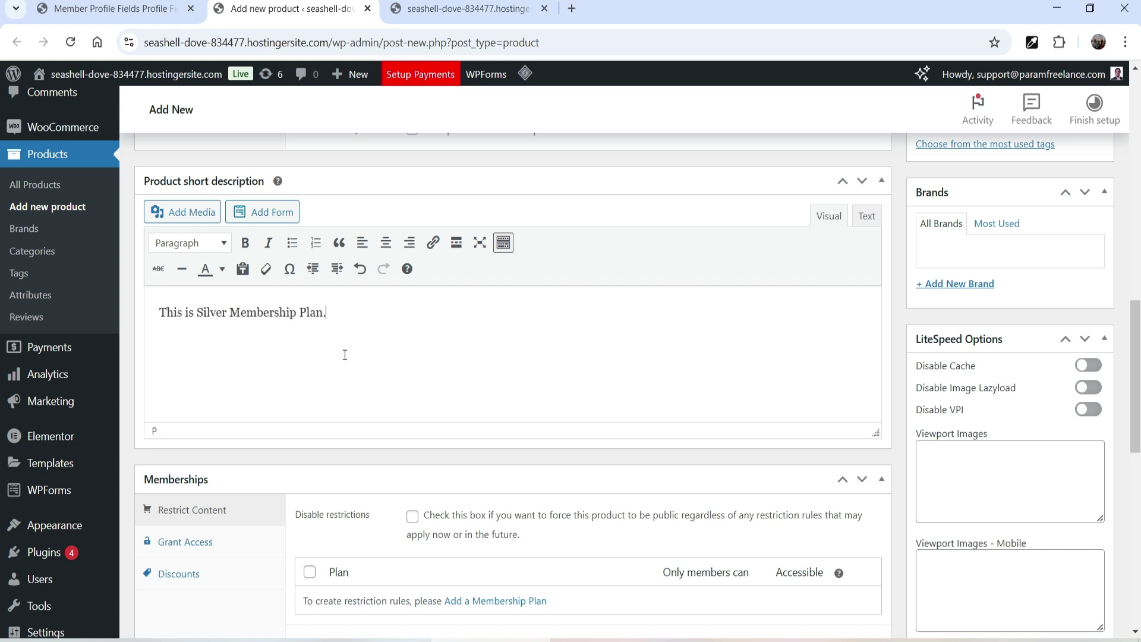
{"action": "key", "text": "Return"}
{"action": "type", "text": "Get 20%"}
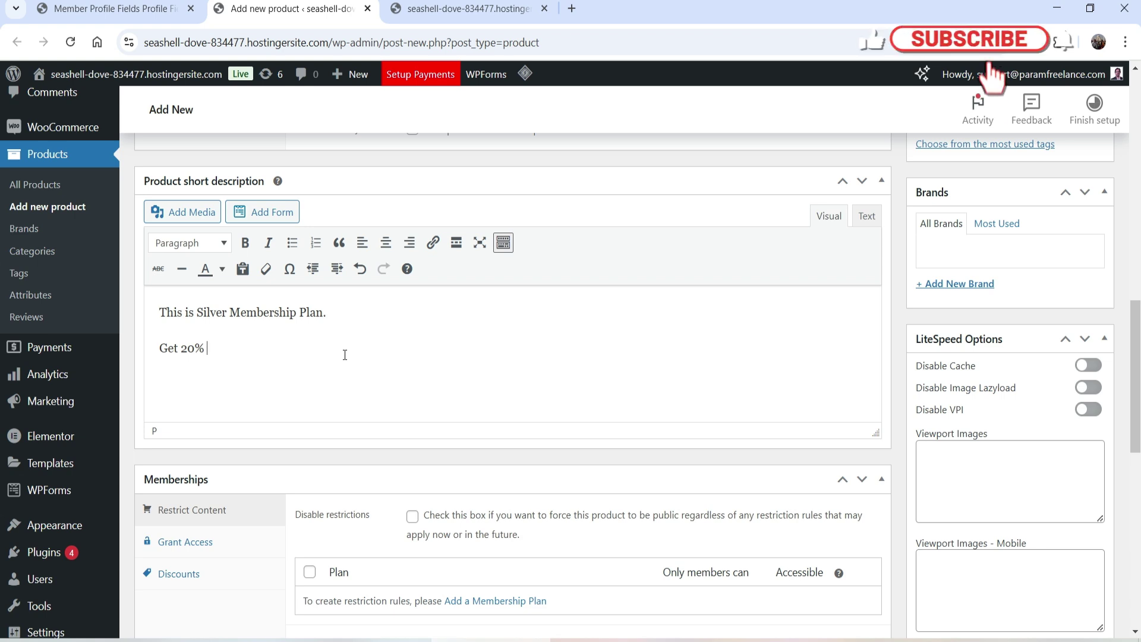
{"action": "type", "text": "discount on all products on our store."}
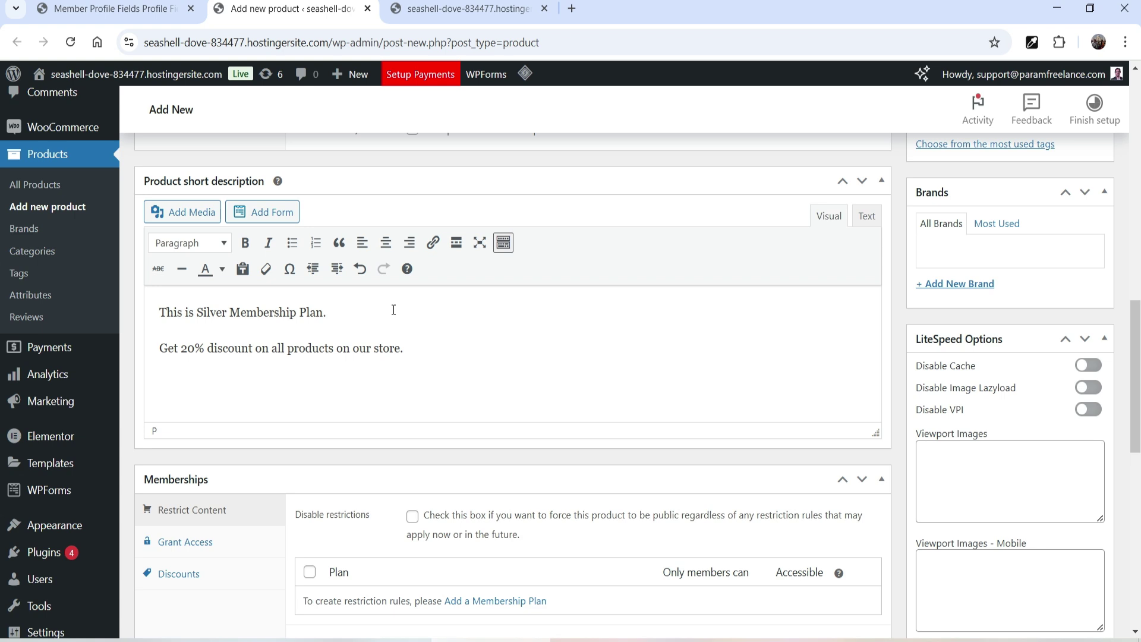
Set the star image from the Media Library as the product image.
{"action": "scroll", "coordinate": [356, 333], "scroll_direction": "up", "scroll_amount": 1}
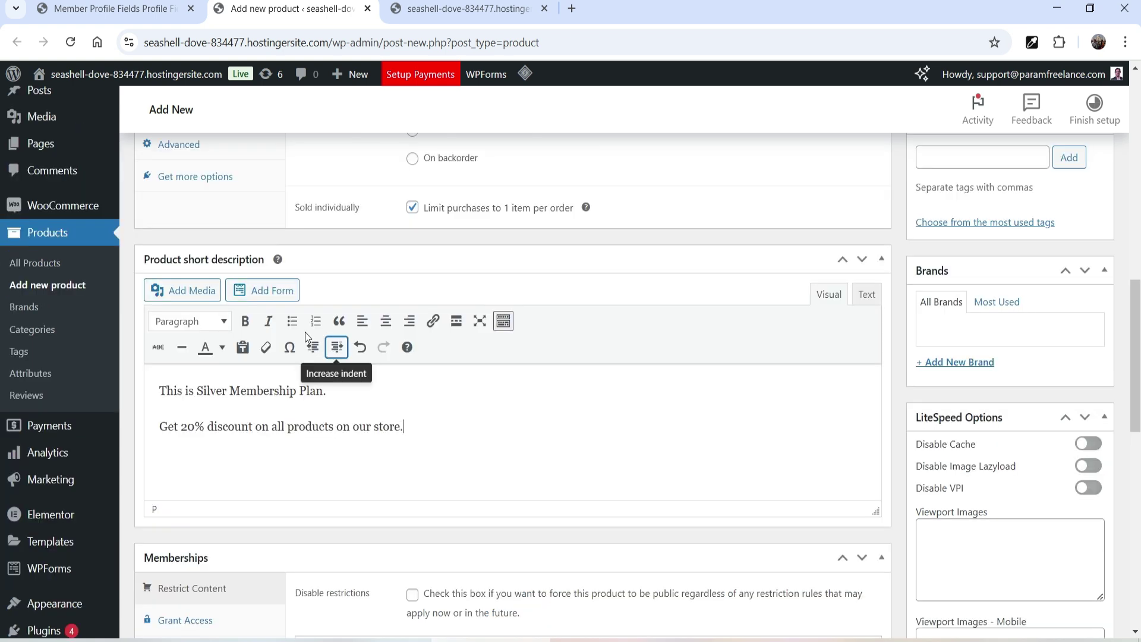
{"action": "scroll", "coordinate": [627, 451], "scroll_direction": "up", "scroll_amount": 5}
{"action": "scroll", "coordinate": [632, 453], "scroll_direction": "up", "scroll_amount": 4}
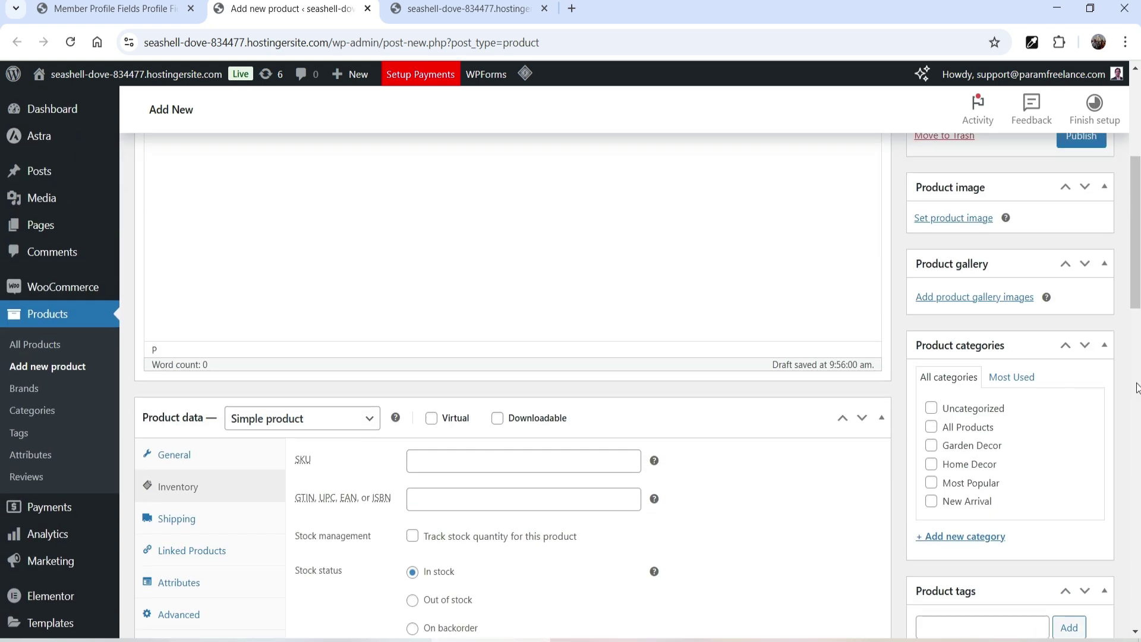
{"action": "left_click", "coordinate": [956, 218]}
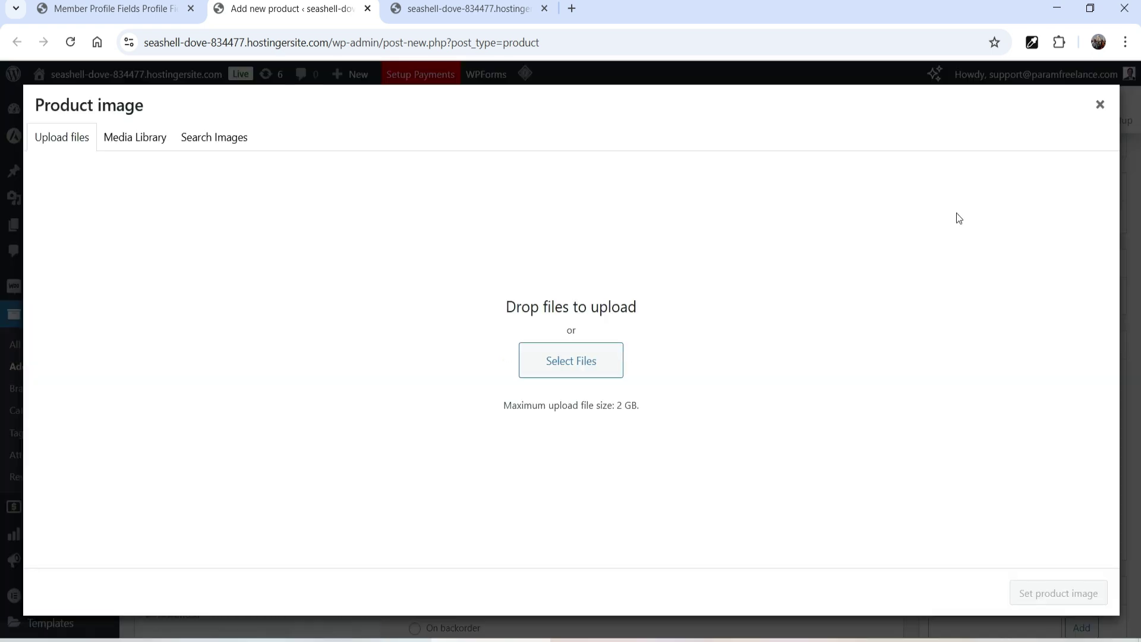
{"action": "left_click", "coordinate": [116, 140]}
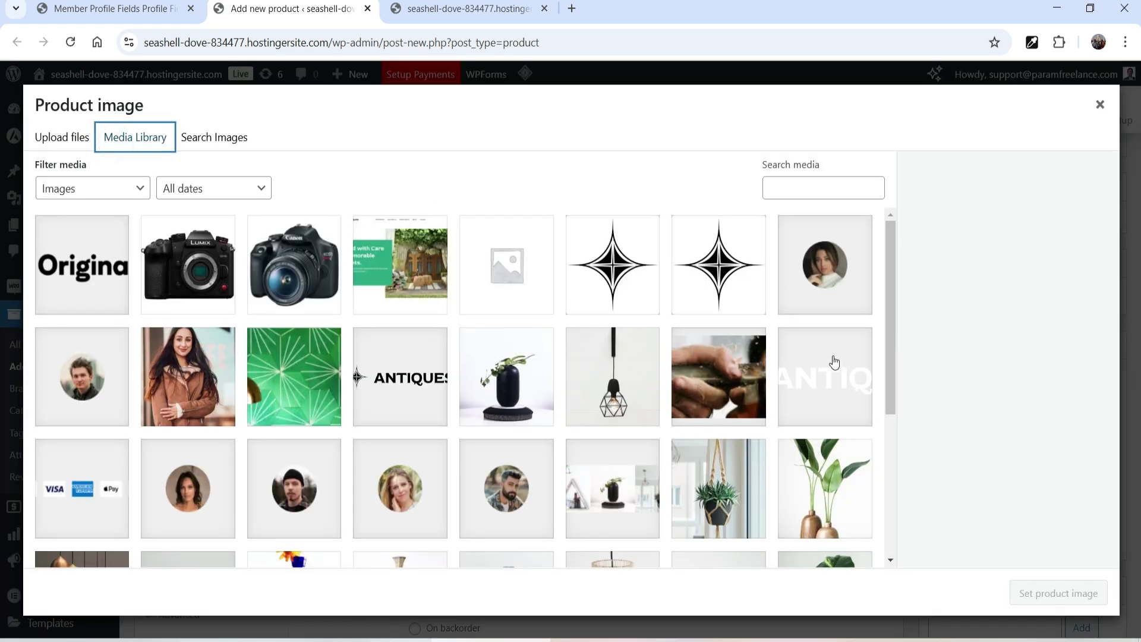
{"action": "left_click", "coordinate": [614, 279]}
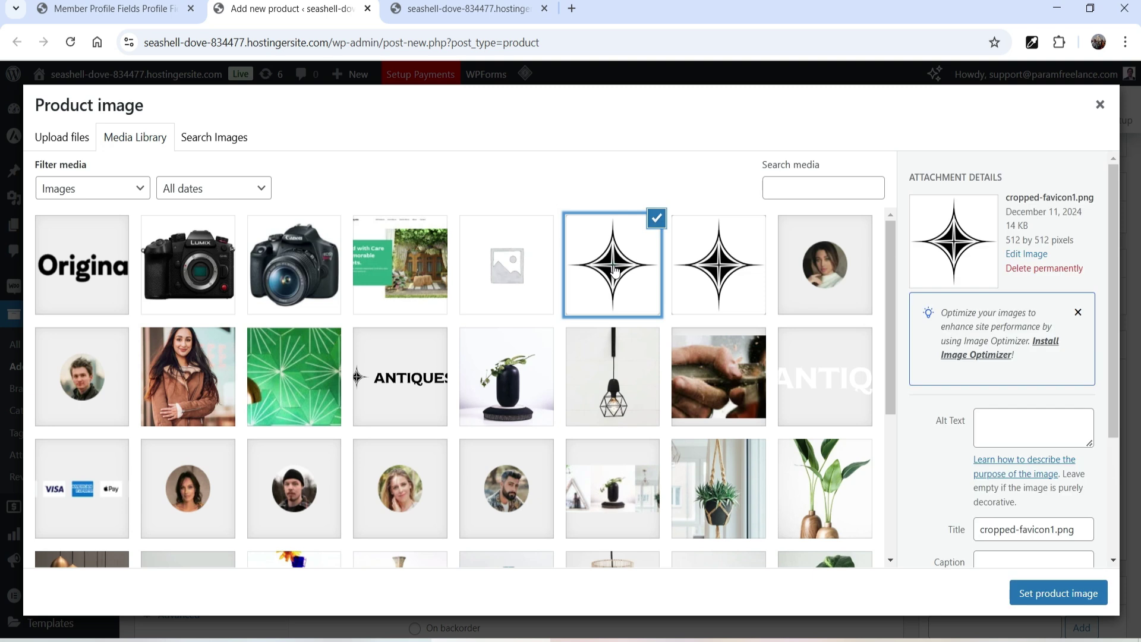
{"action": "left_click", "coordinate": [1058, 593]}
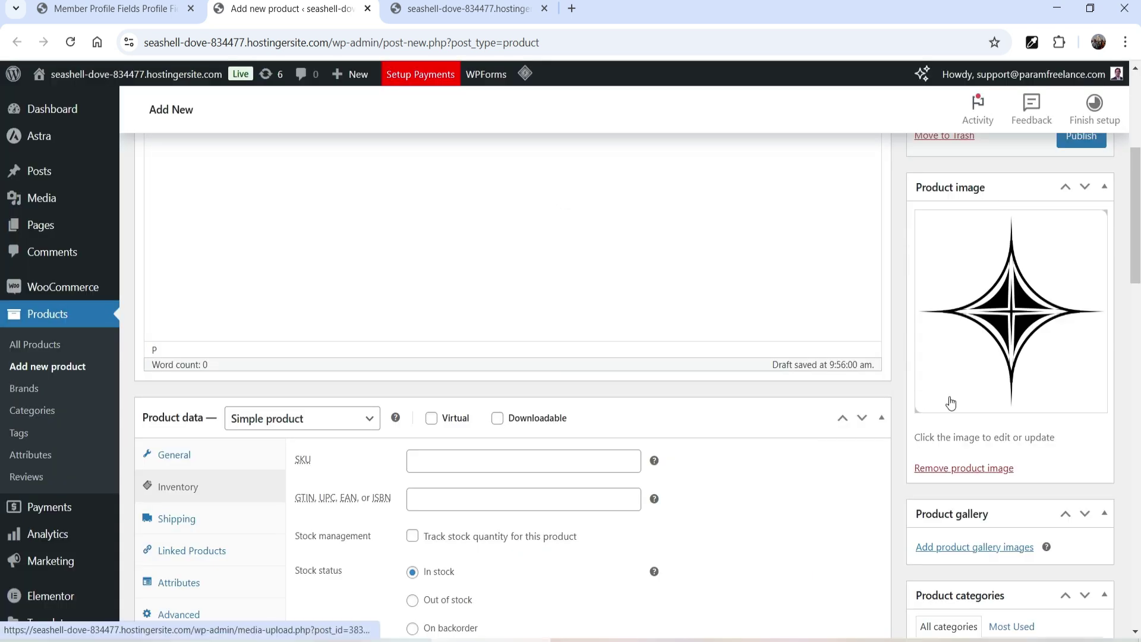
Publish the Silver Membership Plan product and open its permalink in a new tab.
{"action": "scroll", "coordinate": [1074, 355], "scroll_direction": "down", "scroll_amount": 5}
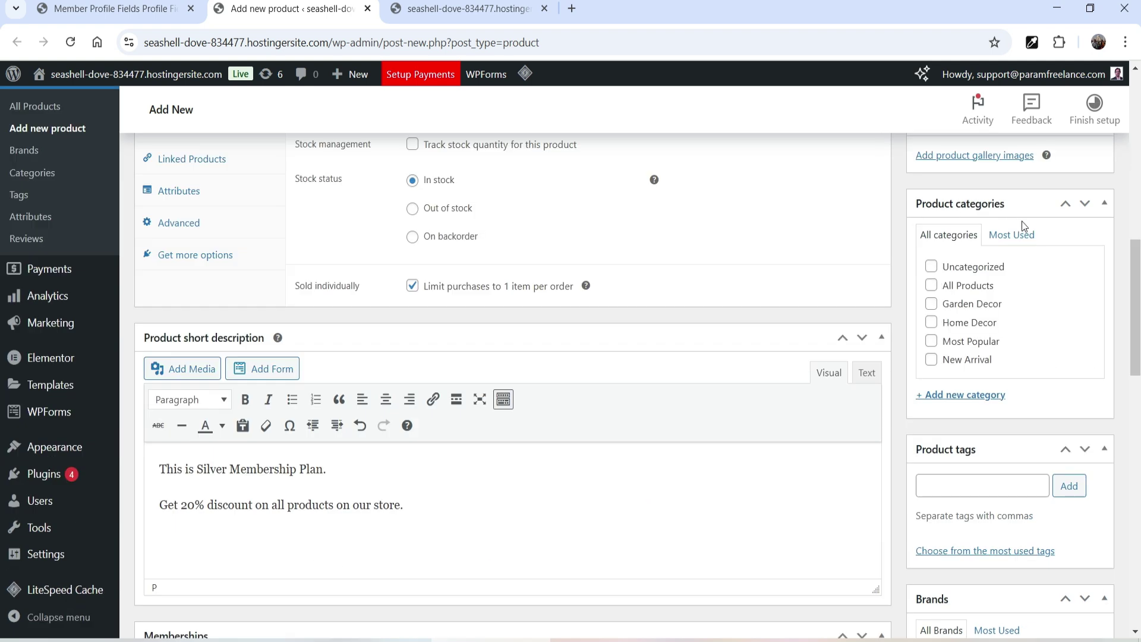
{"action": "scroll", "coordinate": [970, 246], "scroll_direction": "down", "scroll_amount": 4}
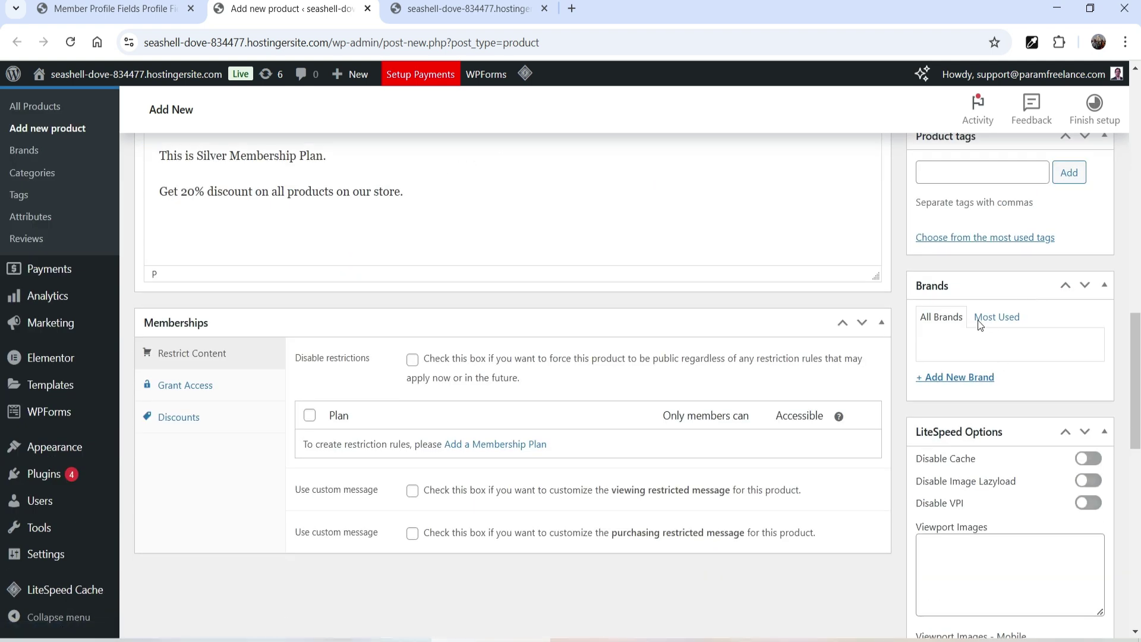
{"action": "scroll", "coordinate": [991, 339], "scroll_direction": "up", "scroll_amount": 15}
{"action": "left_click", "coordinate": [1083, 450]}
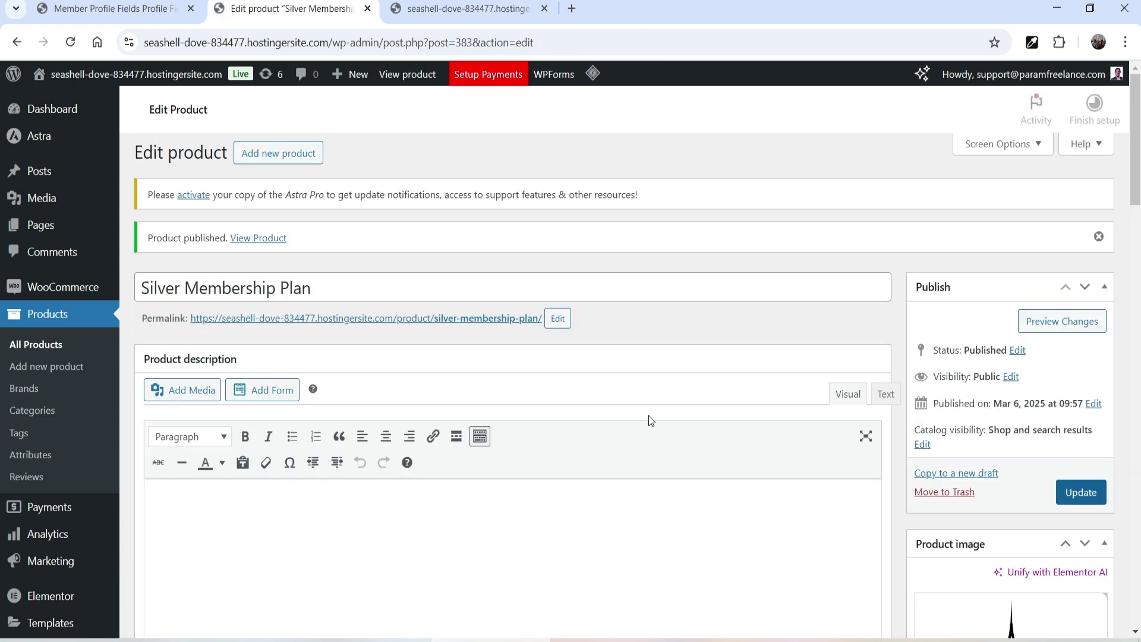
{"action": "right_click", "coordinate": [505, 318]}
{"action": "left_click", "coordinate": [540, 337]}
Review the live Silver Membership Plan page showing ₹100.00 and the 20% discount line.
{"action": "left_click", "coordinate": [461, 8]}
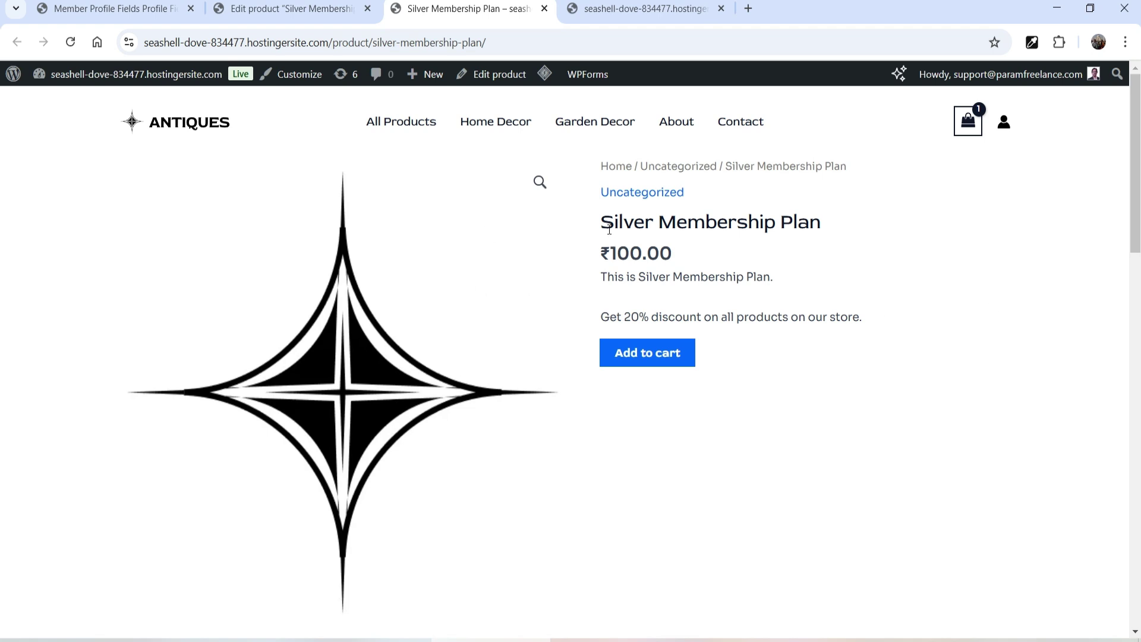
{"action": "triple_click", "coordinate": [596, 226]}
{"action": "left_click", "coordinate": [878, 250]}
{"action": "scroll", "coordinate": [838, 350], "scroll_direction": "down", "scroll_amount": 5}
{"action": "scroll", "coordinate": [839, 353], "scroll_direction": "up", "scroll_amount": 5}
{"action": "mouse_move", "coordinate": [437, 75]}
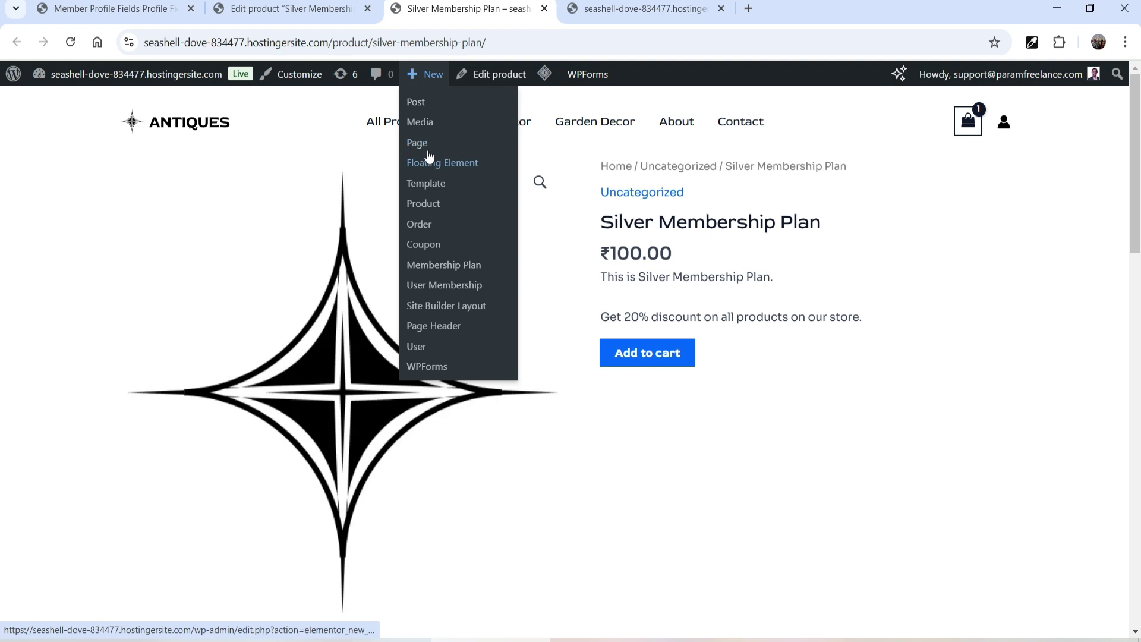
Create a product 'Gold membership plan' priced 200 and sold individually.
{"action": "left_click", "coordinate": [420, 203]}
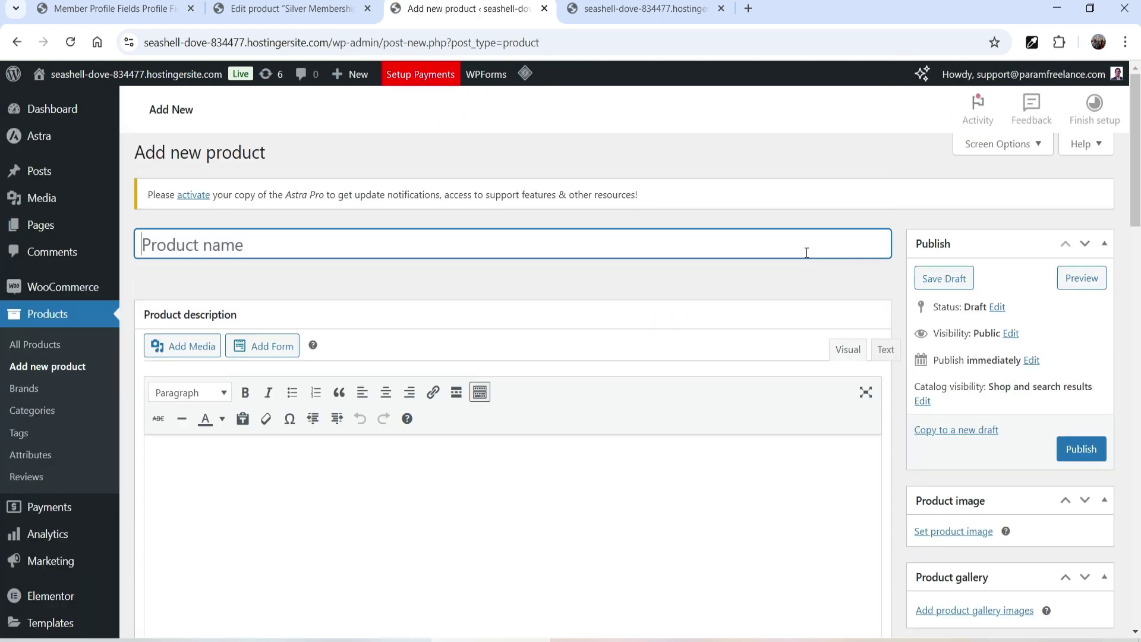
{"action": "type", "text": "Gold "}
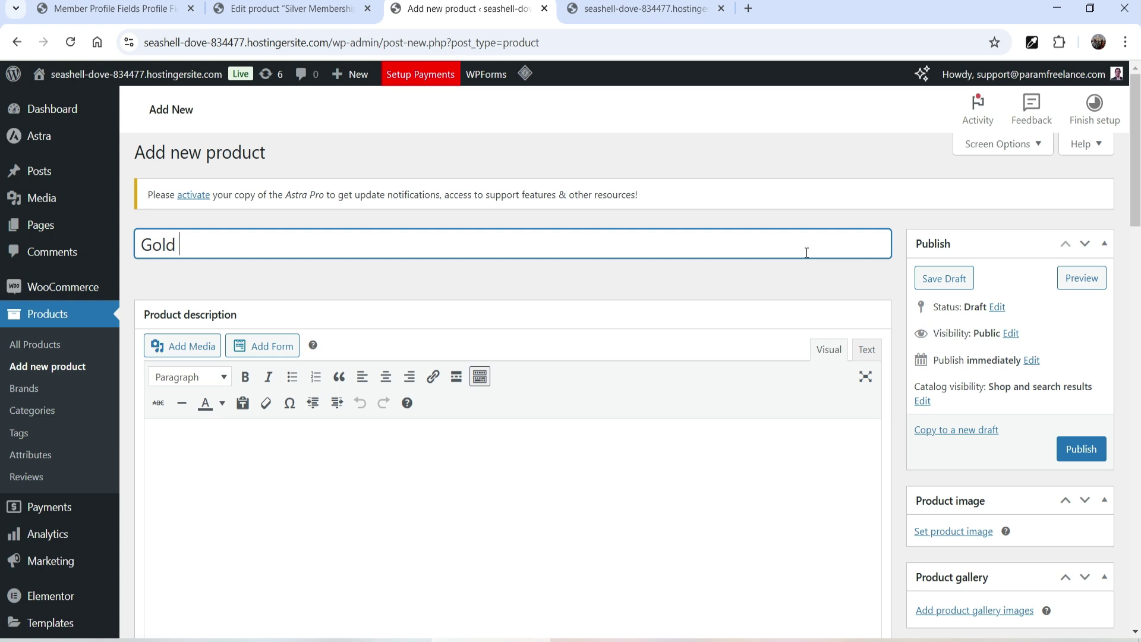
{"action": "type", "text": "membership plan"}
{"action": "scroll", "coordinate": [657, 338], "scroll_direction": "down", "scroll_amount": 5}
{"action": "left_click", "coordinate": [445, 387]}
{"action": "left_click", "coordinate": [445, 388]}
{"action": "type", "text": "200"}
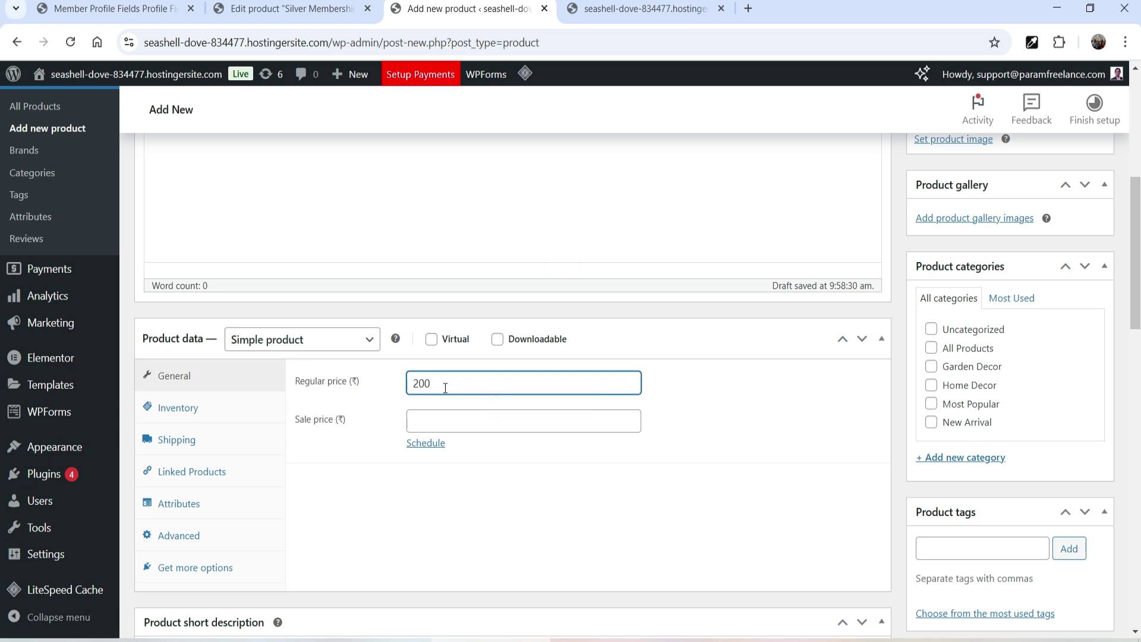
{"action": "left_click", "coordinate": [200, 404]}
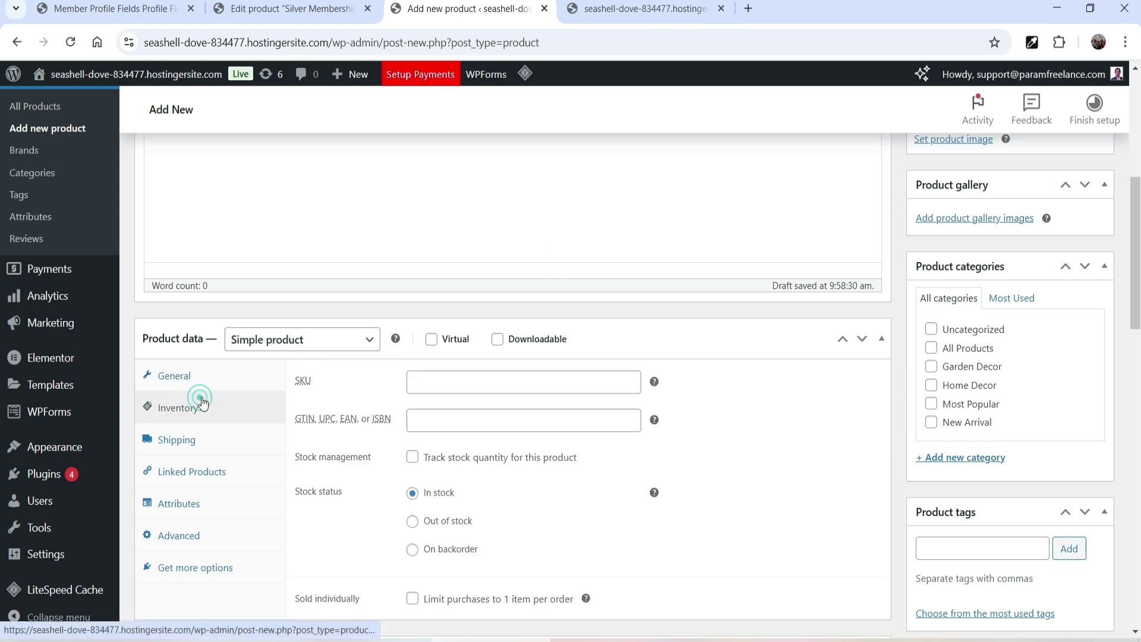
{"action": "scroll", "coordinate": [218, 315], "scroll_direction": "down", "scroll_amount": 3}
{"action": "left_click", "coordinate": [412, 442]}
Write the short description 'This is Gold membership plan.' / 'Get 30% discount on all the products.'.
{"action": "scroll", "coordinate": [554, 398], "scroll_direction": "down", "scroll_amount": 1}
{"action": "left_click", "coordinate": [354, 567]}
{"action": "scroll", "coordinate": [356, 564], "scroll_direction": "down", "scroll_amount": 1}
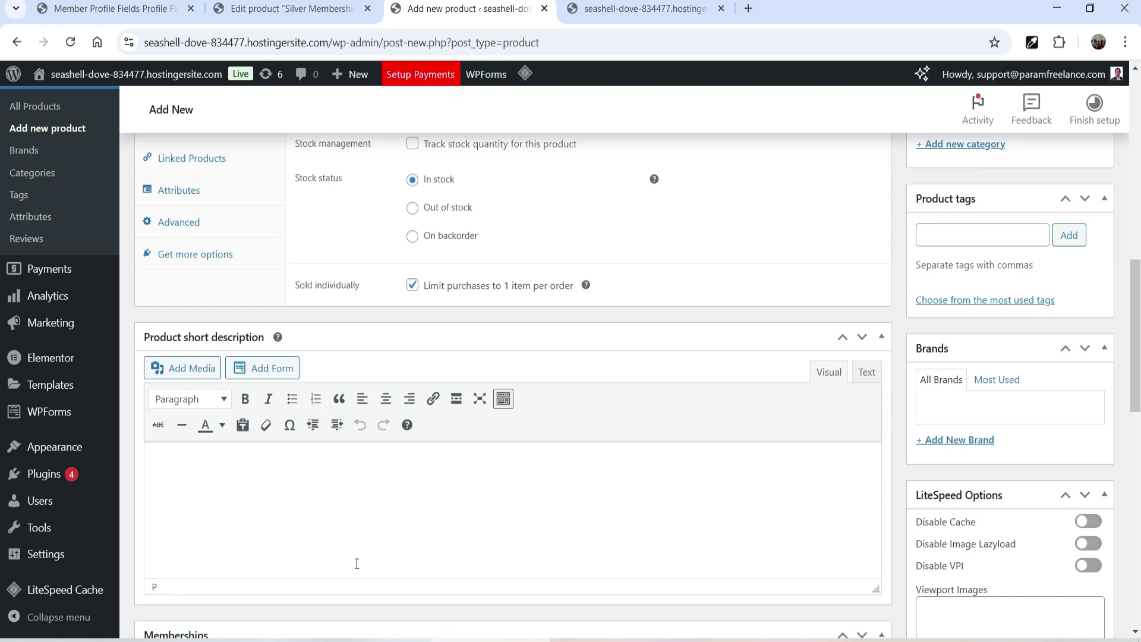
{"action": "type", "text": "This is Gold membership plan."}
{"action": "key", "text": "Return"}
{"action": "type", "text": "Get 3"}
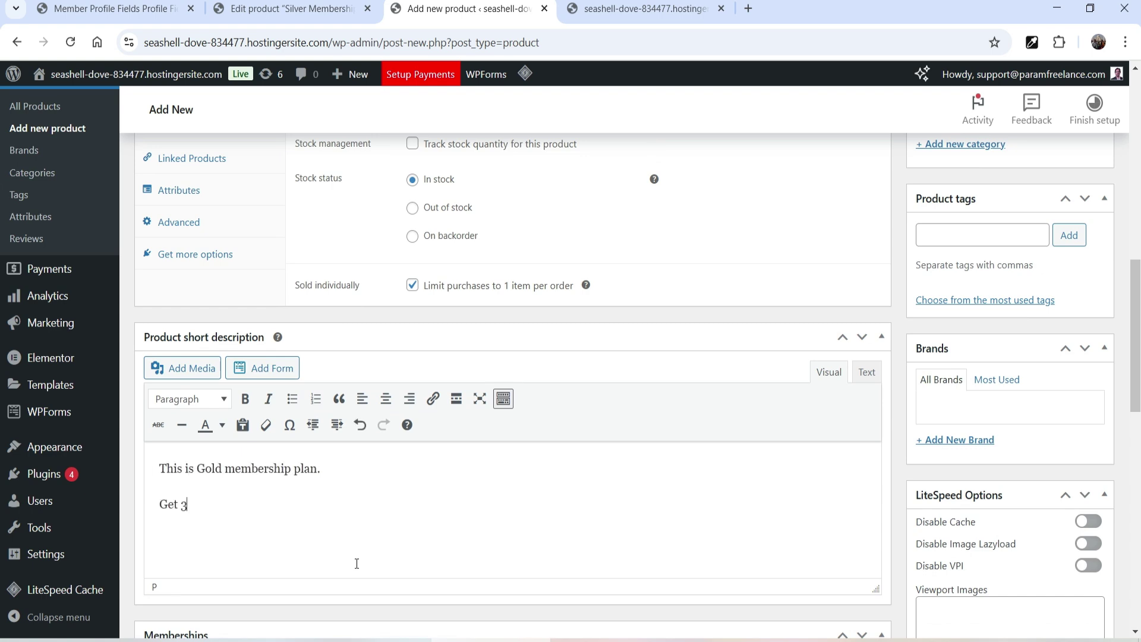
{"action": "type", "text": "0% discount on all the products."}
Set the vase as the product image and publish the Gold membership plan.
{"action": "scroll", "coordinate": [433, 528], "scroll_direction": "up", "scroll_amount": 15}
{"action": "left_click", "coordinate": [954, 376]}
{"action": "left_click", "coordinate": [525, 378]}
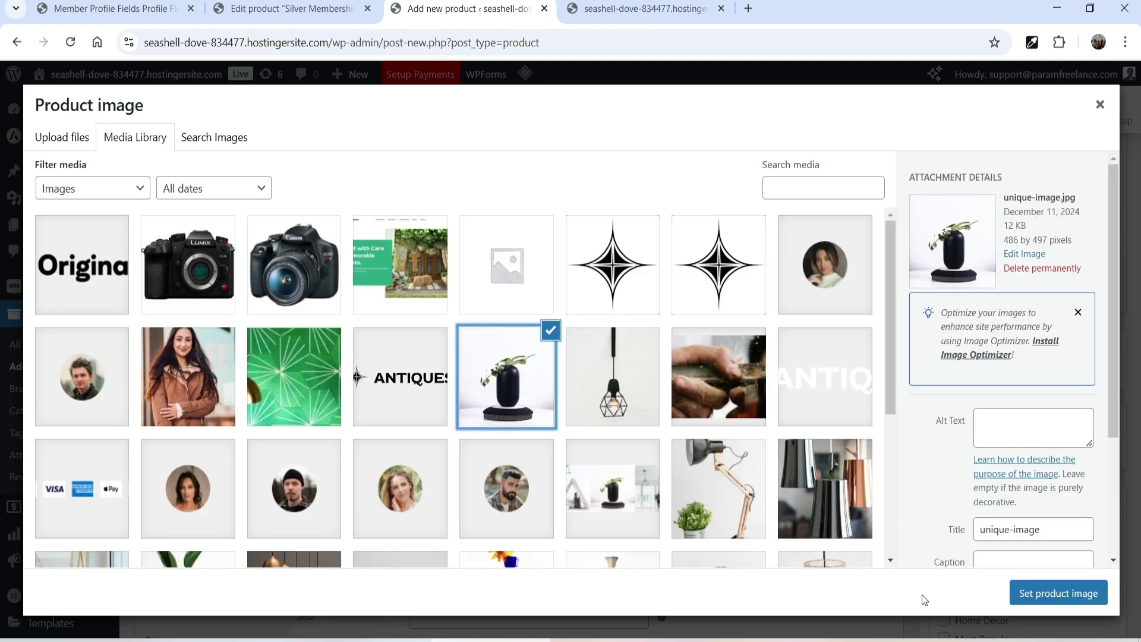
{"action": "left_click", "coordinate": [1058, 593]}
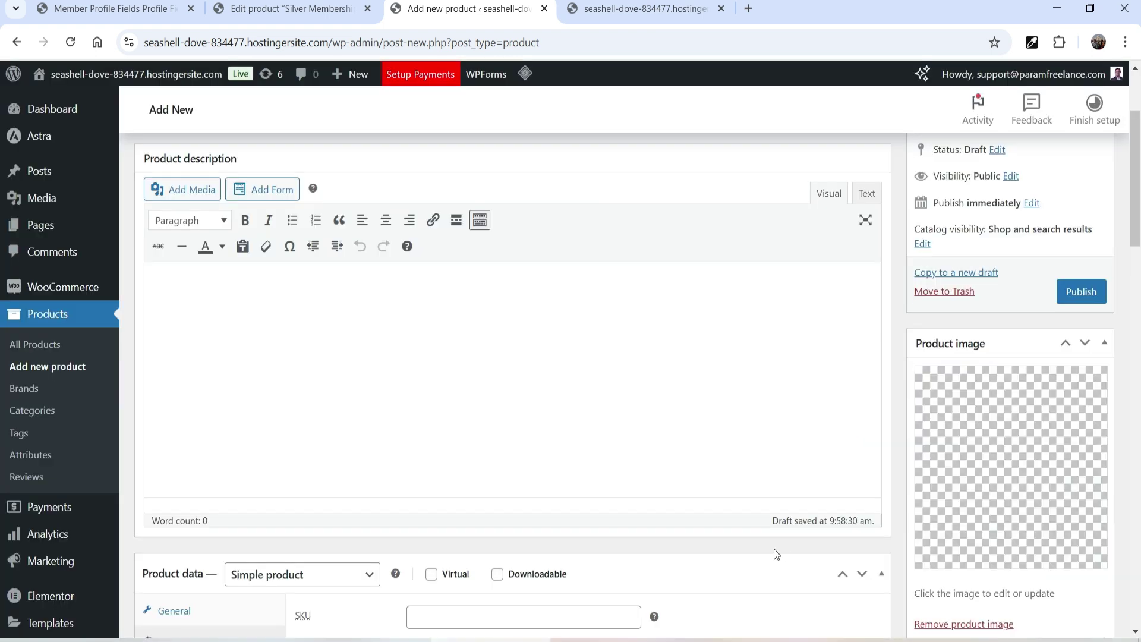
{"action": "left_click", "coordinate": [1081, 292]}
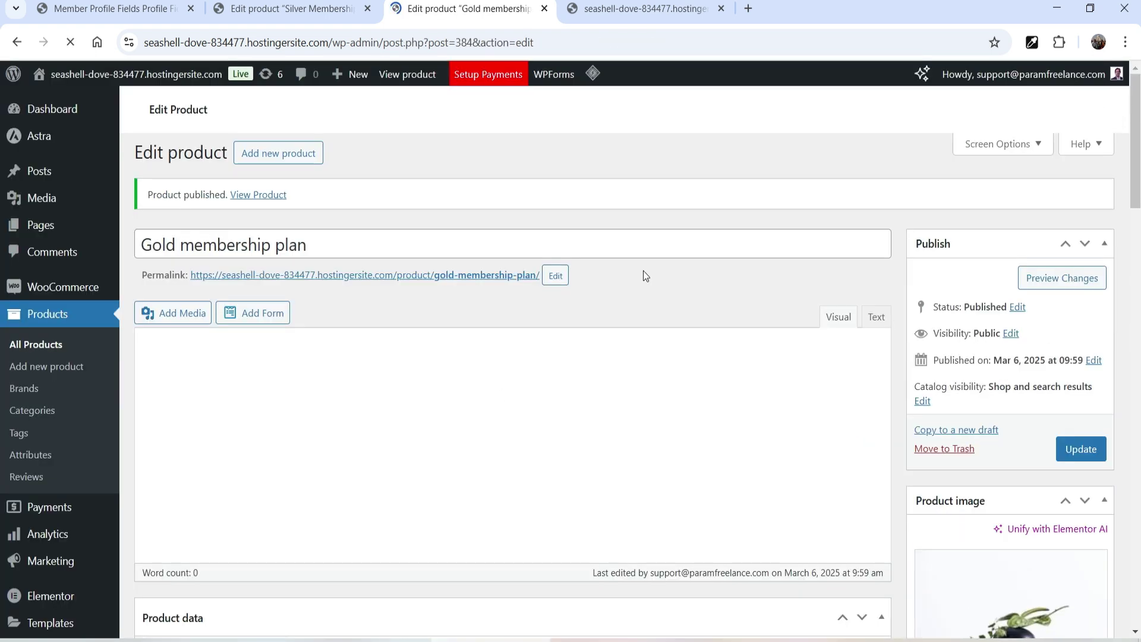
Check the published Gold membership plan page at ₹200.00, then return to the empty Membership Plans list.
{"action": "left_click", "coordinate": [431, 318]}
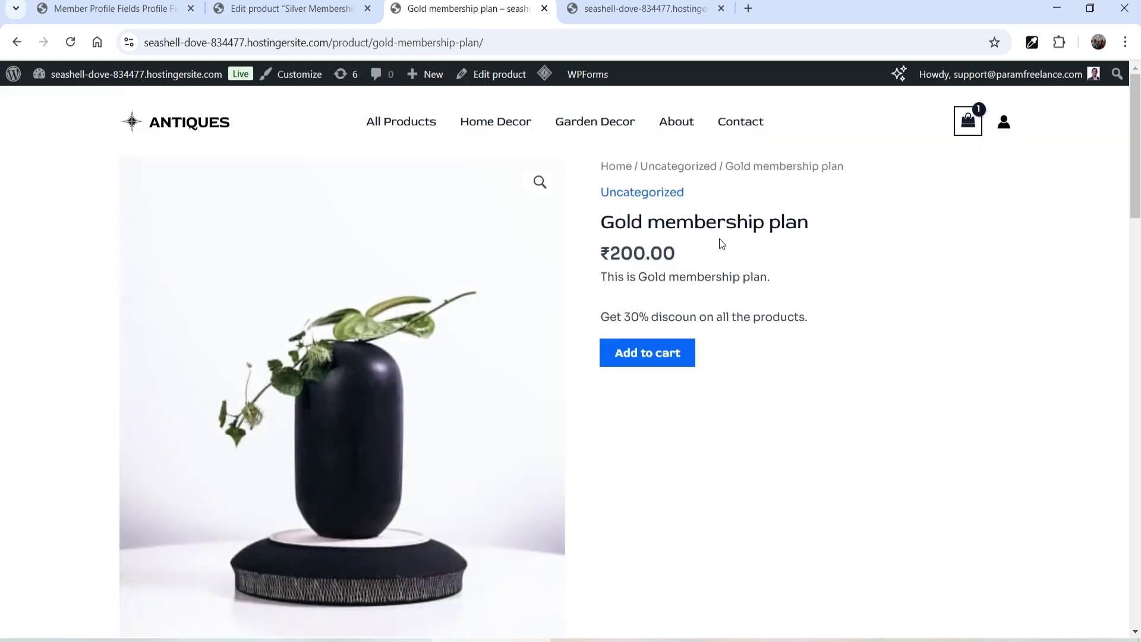
{"action": "left_click", "coordinate": [92, 7]}
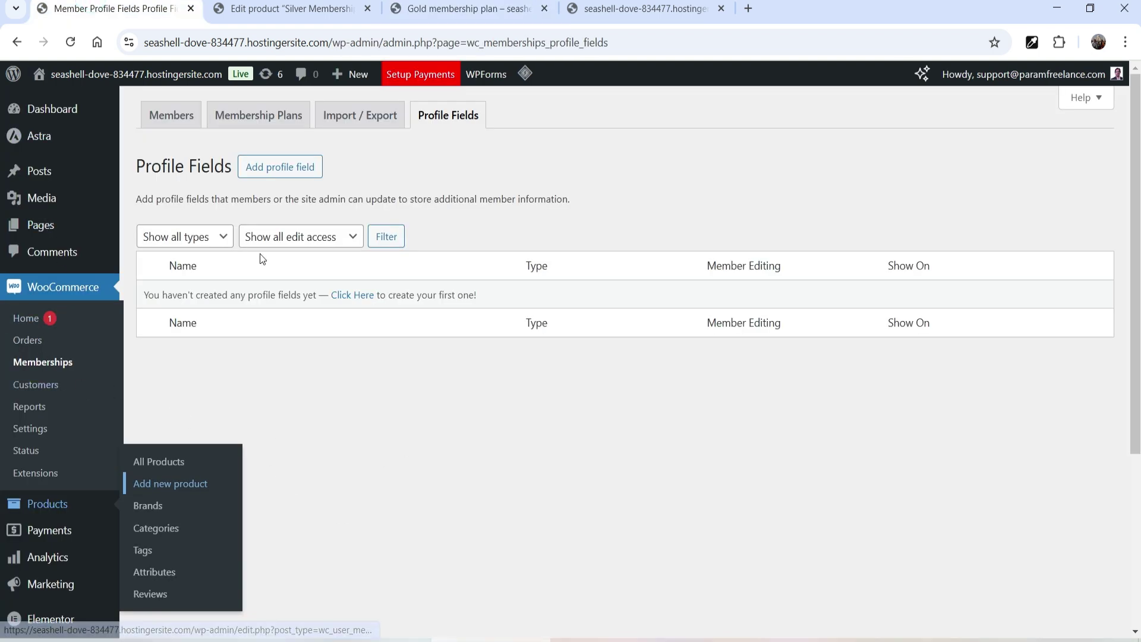
{"action": "left_click", "coordinate": [284, 122]}
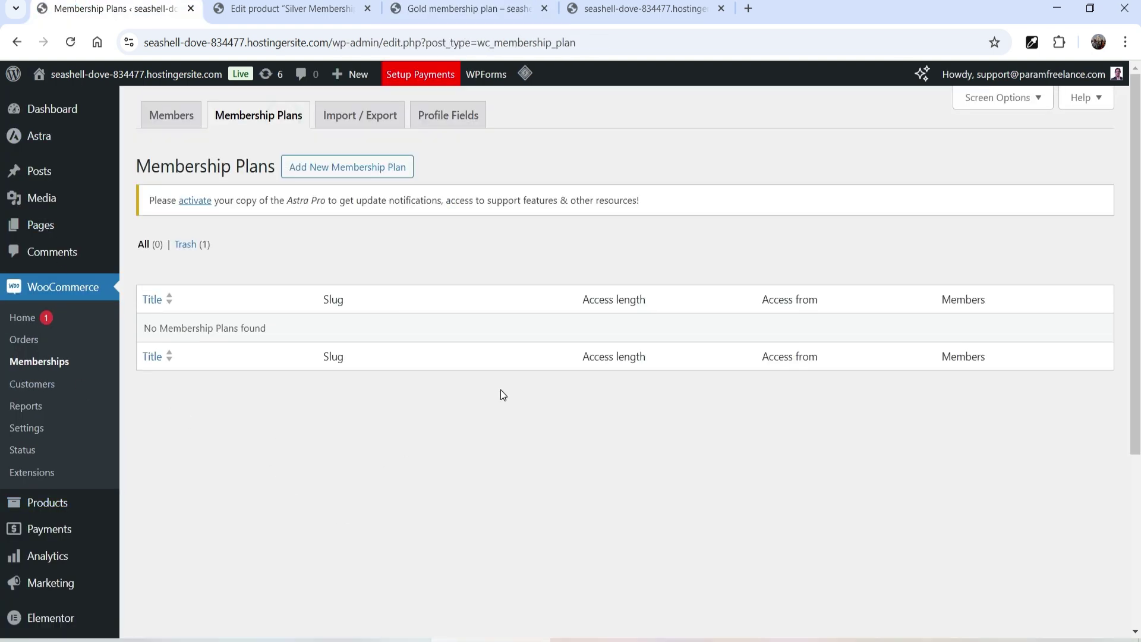
Add a new membership plan titled 'Silver Membership' with the slug 'Silver'.
{"action": "left_click", "coordinate": [312, 175]}
{"action": "left_click", "coordinate": [488, 255]}
{"action": "type", "text": "Silver mm"}
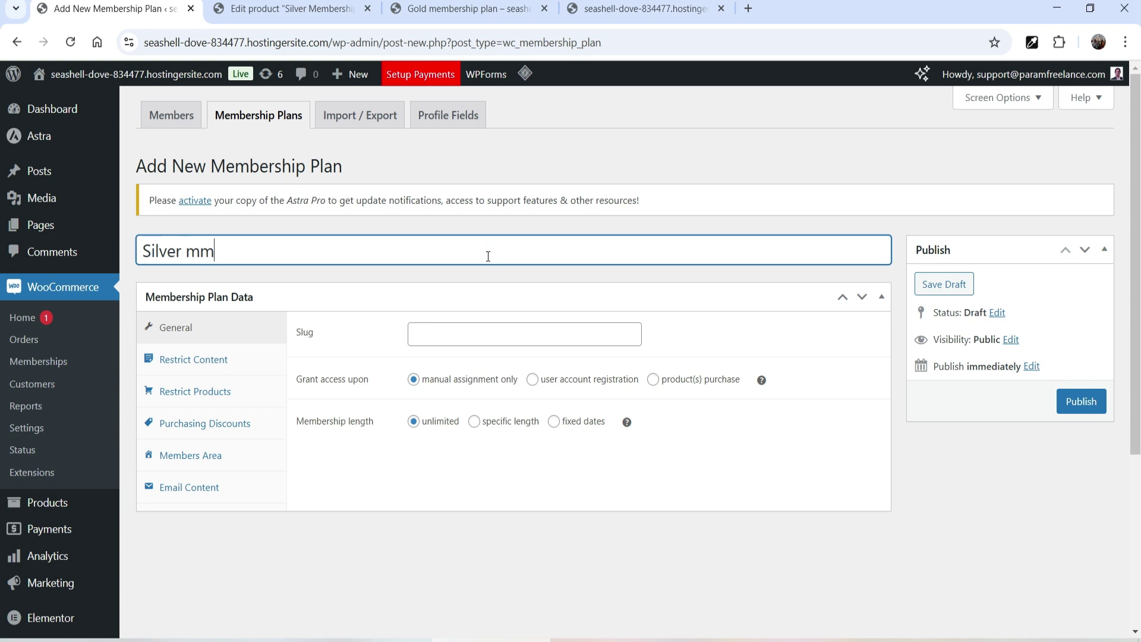
{"action": "key", "text": "BackSpace"}
{"action": "key", "text": "BackSpace"}
{"action": "type", "text": "Membership"}
{"action": "left_click", "coordinate": [339, 337]}
{"action": "left_click", "coordinate": [458, 333]}
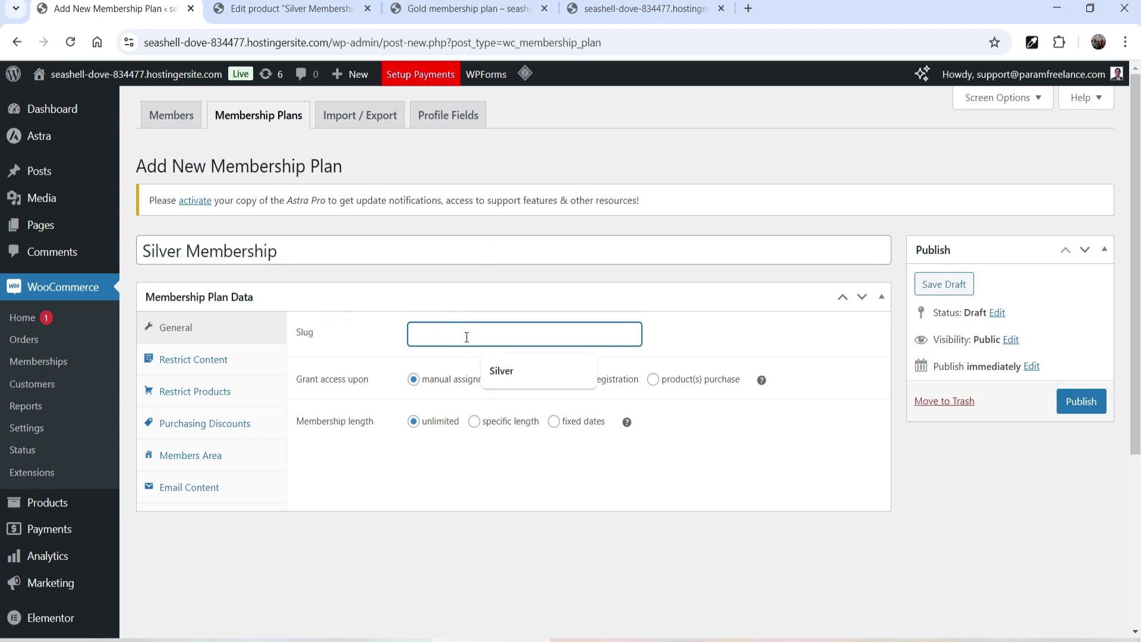
{"action": "left_click", "coordinate": [511, 384]}
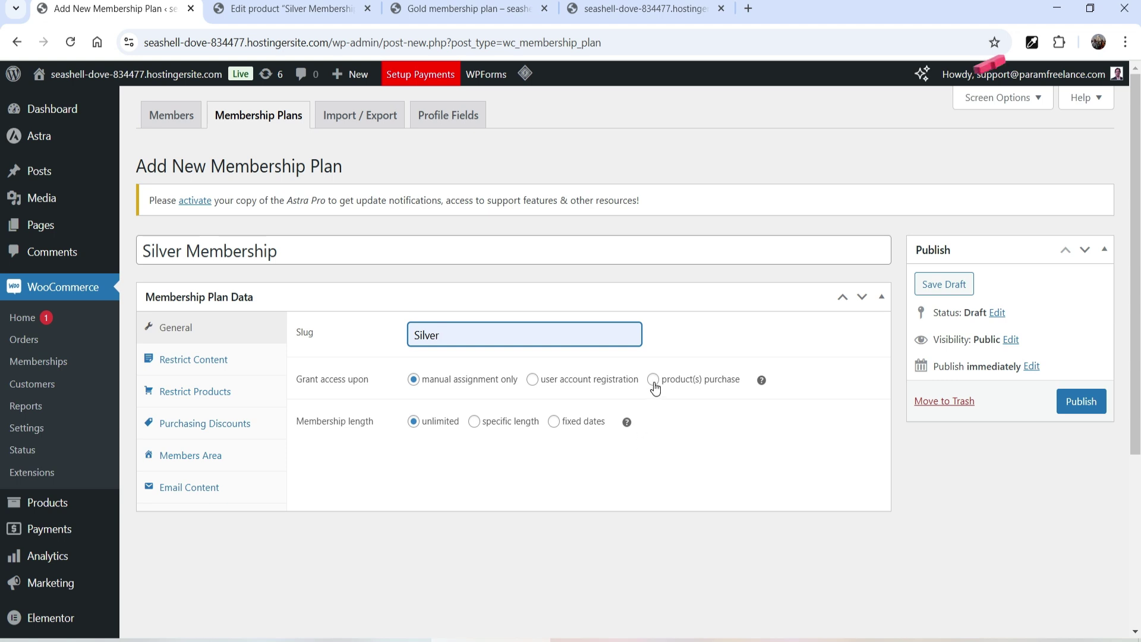
Grant access on purchase of the 'Silver Membership Plan (#383)' product, found by searching 'silver'.
{"action": "left_click", "coordinate": [654, 380]}
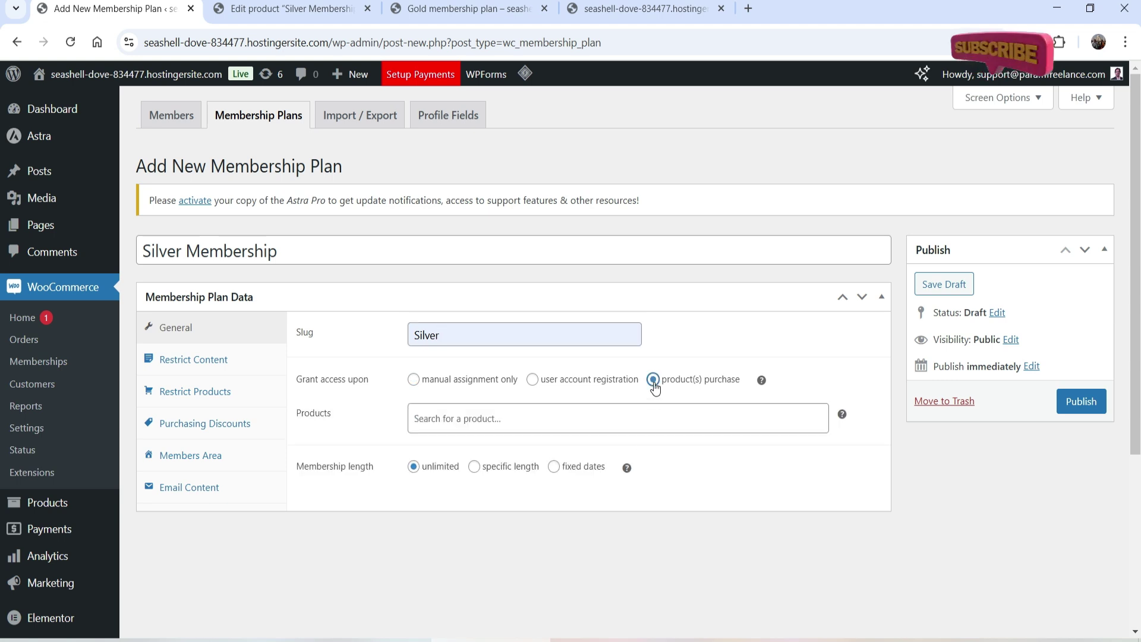
{"action": "left_click", "coordinate": [491, 413]}
{"action": "type", "text": "silver"}
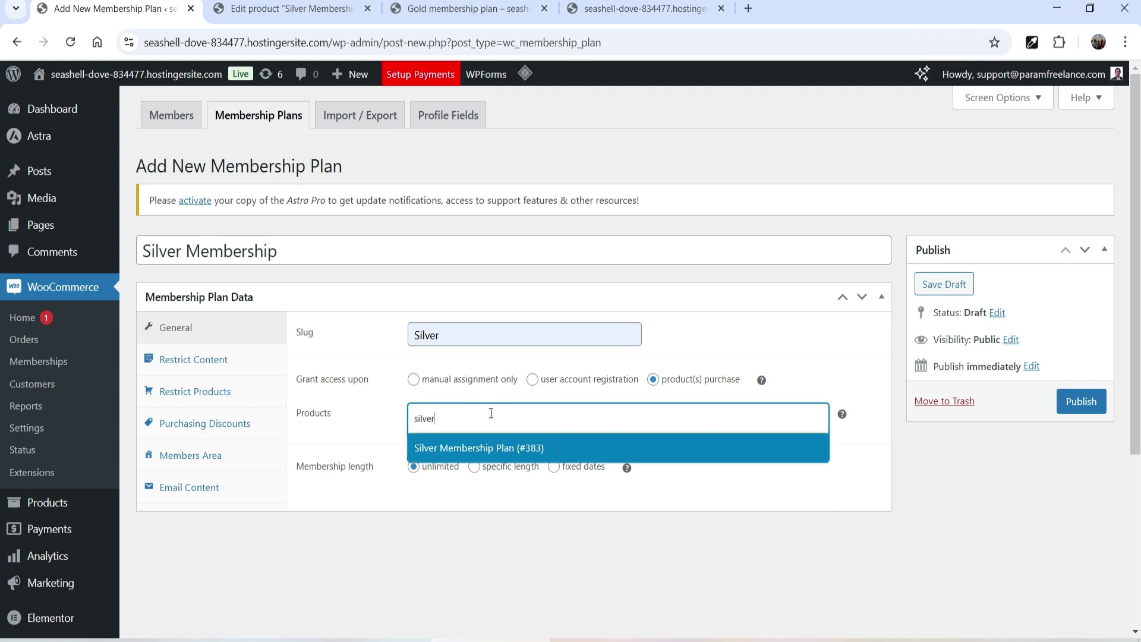
{"action": "left_click", "coordinate": [480, 450]}
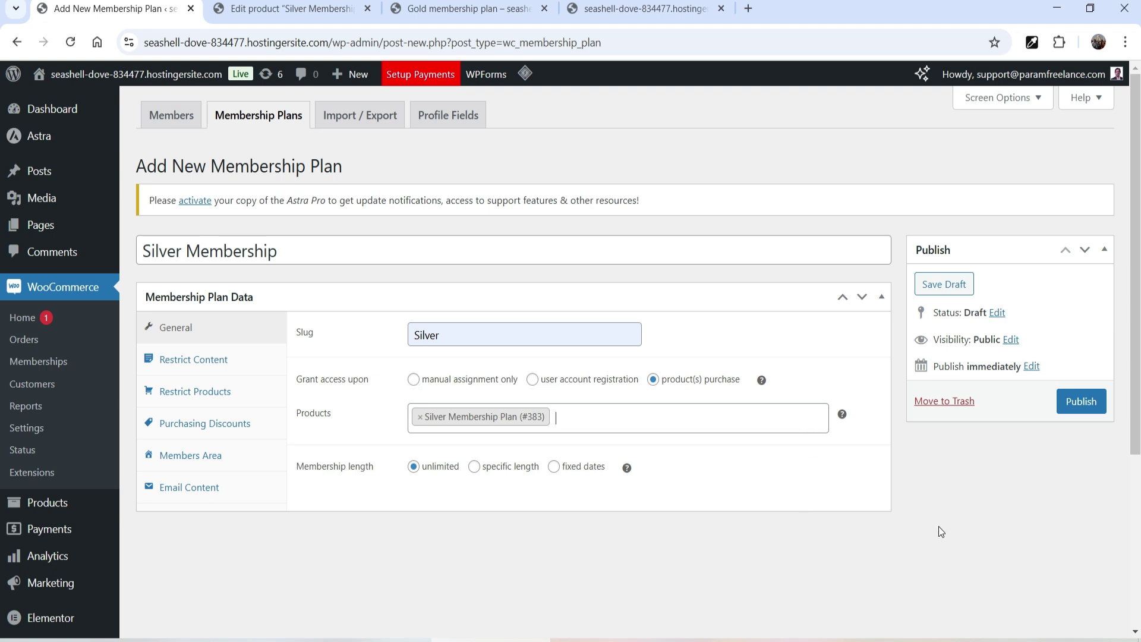
{"action": "left_click", "coordinate": [455, 422]}
Give the Silver Membership a 365-day length and view its content restriction rules.
{"action": "left_click", "coordinate": [473, 466]}
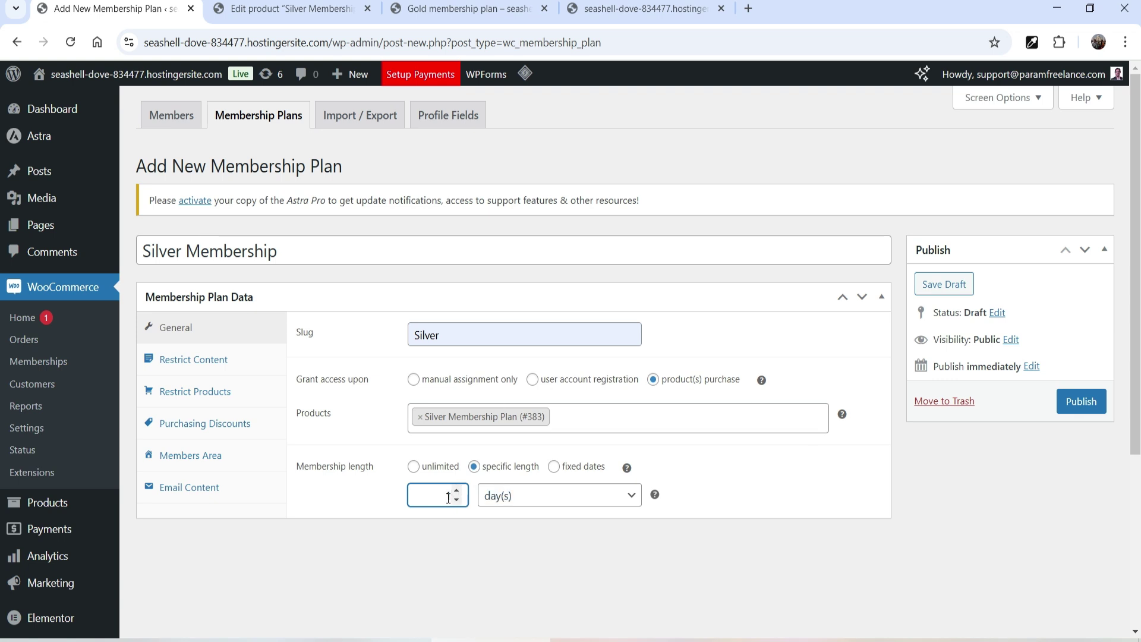
{"action": "type", "text": "365"}
{"action": "left_click", "coordinate": [771, 487]}
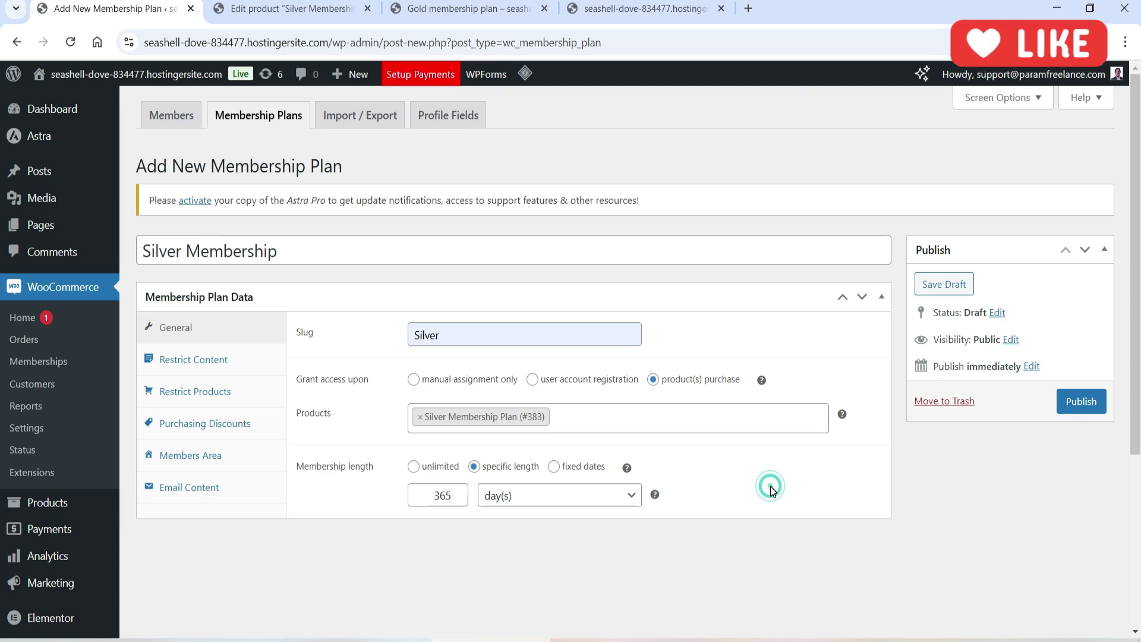
{"action": "left_click", "coordinate": [433, 492]}
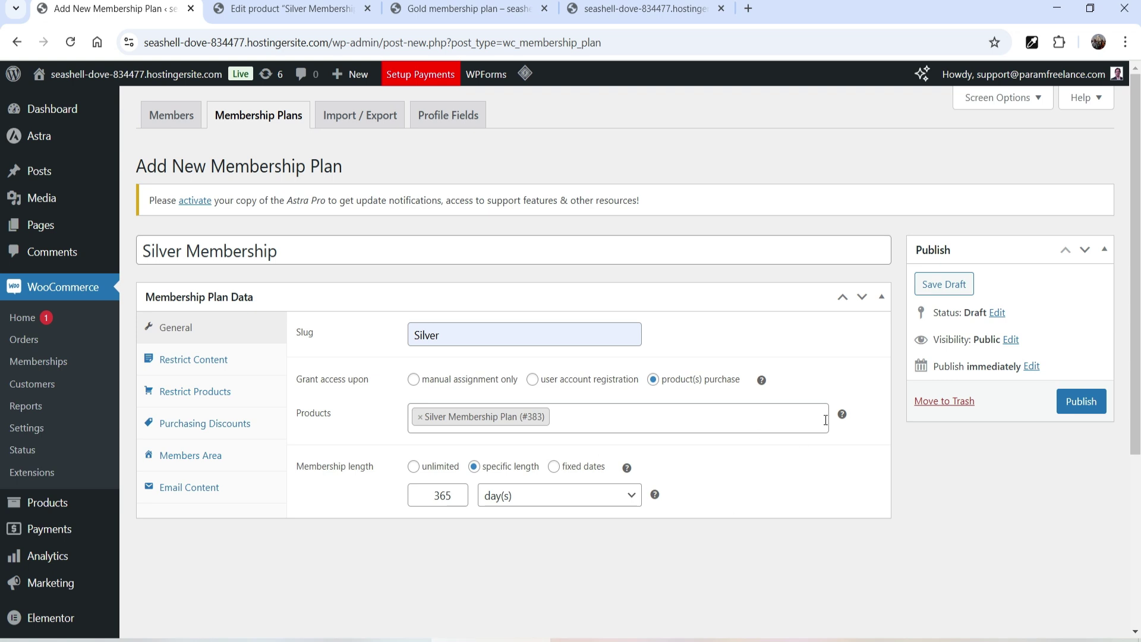
{"action": "left_click", "coordinate": [209, 364]}
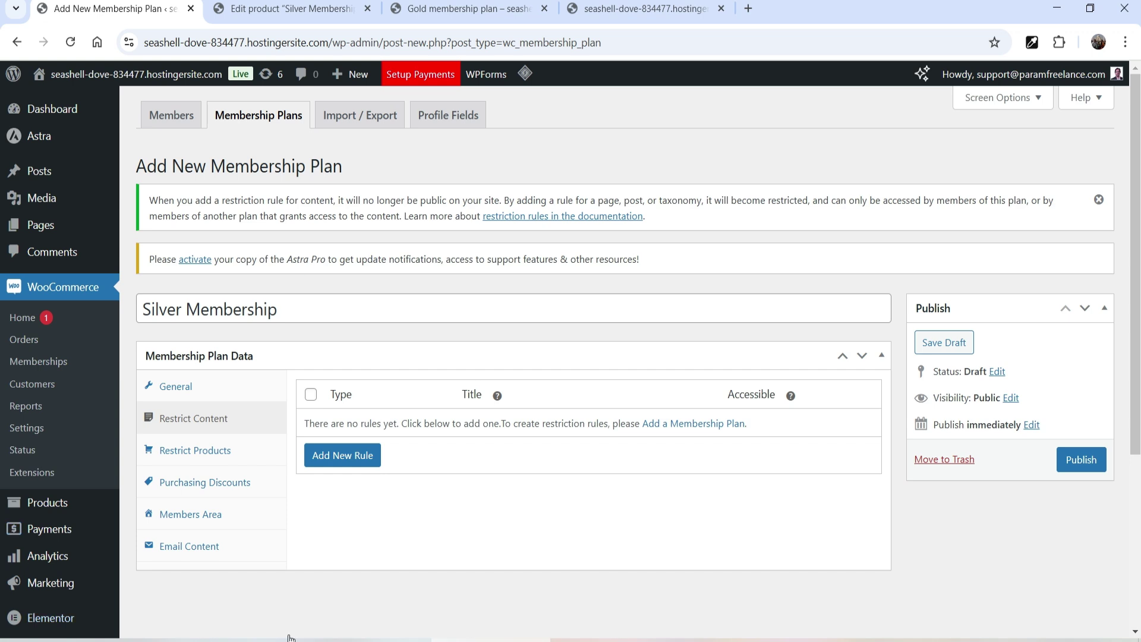
{"action": "left_click", "coordinate": [359, 457]}
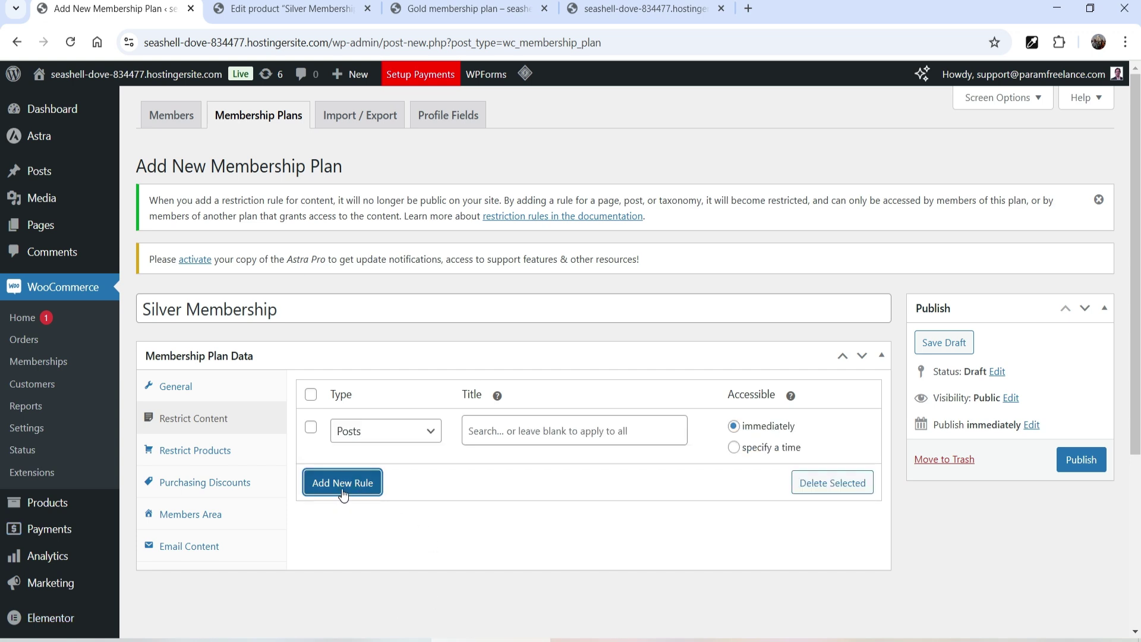
{"action": "left_click", "coordinate": [397, 441]}
{"action": "left_click", "coordinate": [398, 473]}
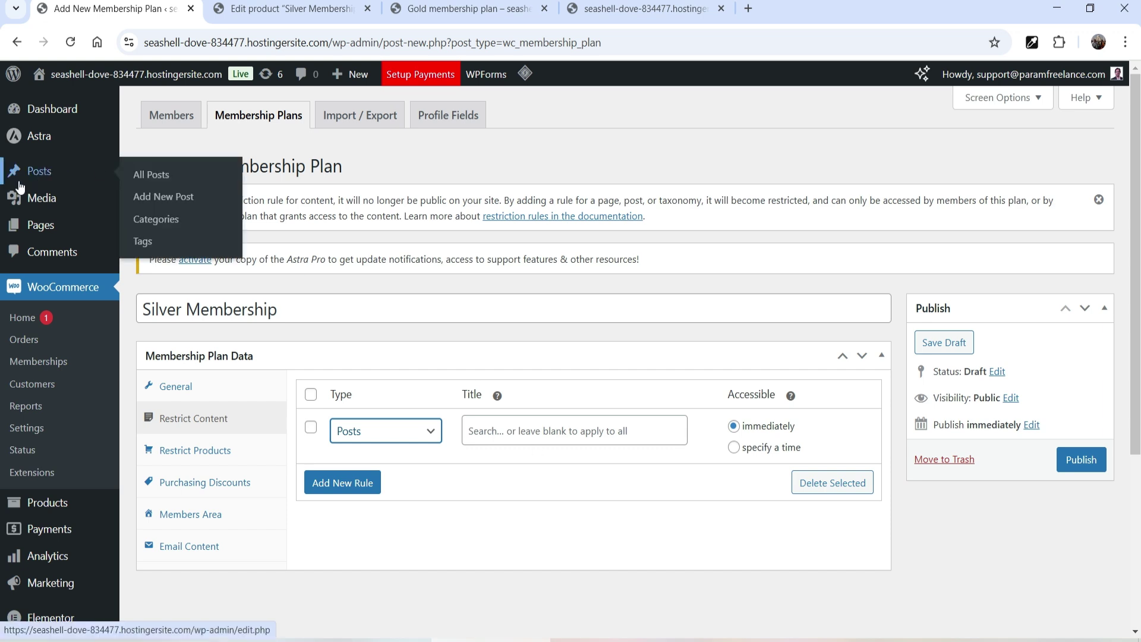
{"action": "middle_click", "coordinate": [63, 178]}
{"action": "left_click", "coordinate": [267, 8]}
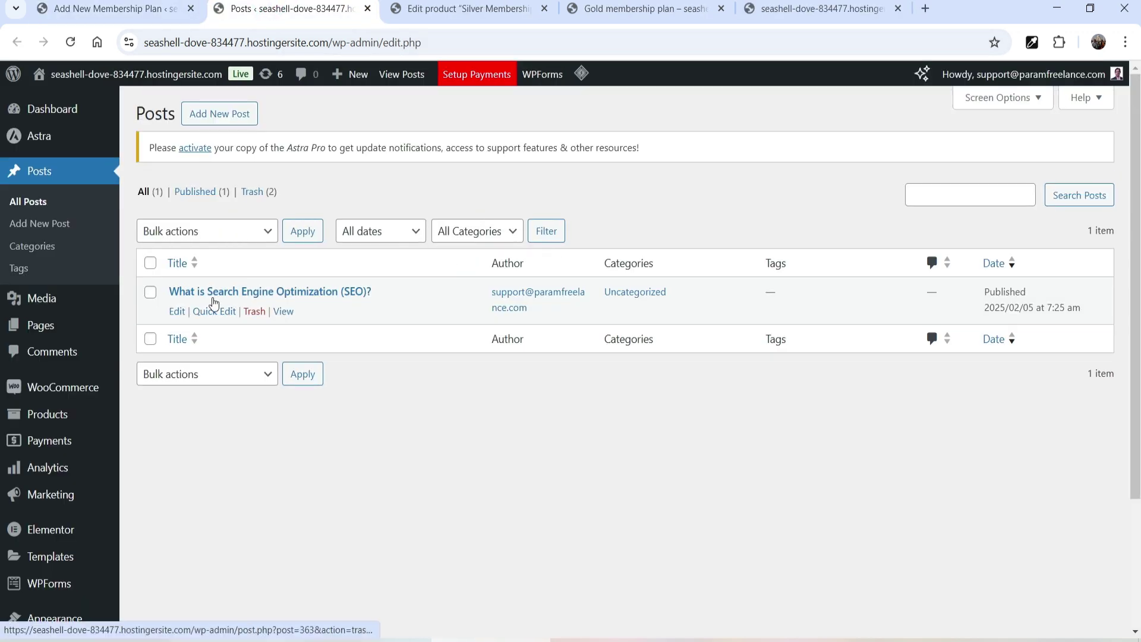
{"action": "left_click", "coordinate": [107, 8]}
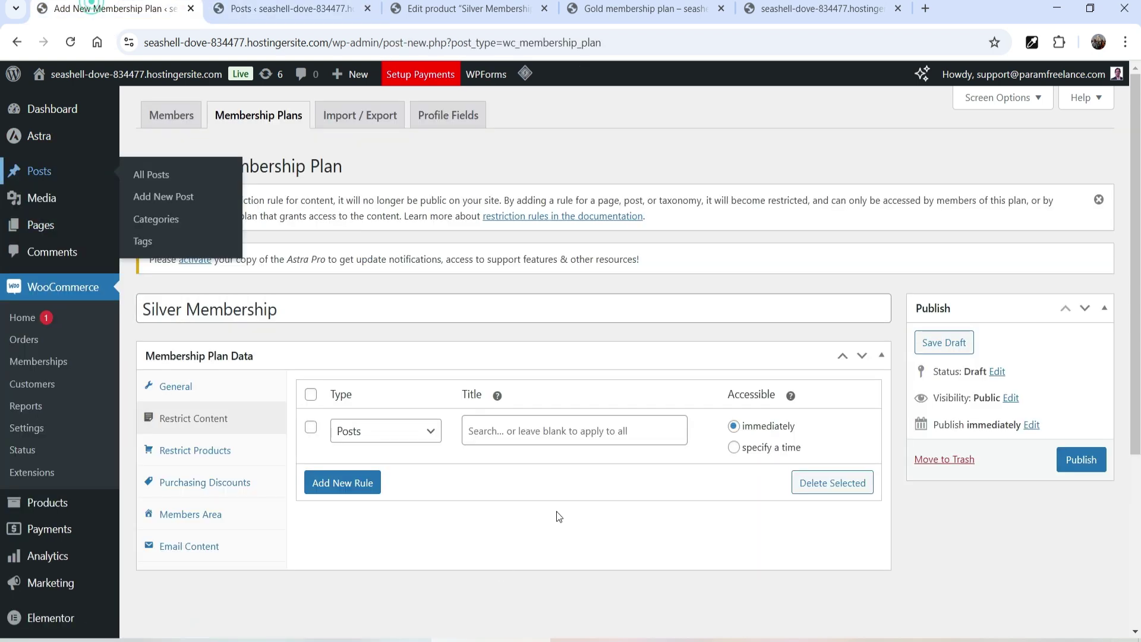
{"action": "left_click", "coordinate": [518, 419]}
{"action": "type", "text": "what"}
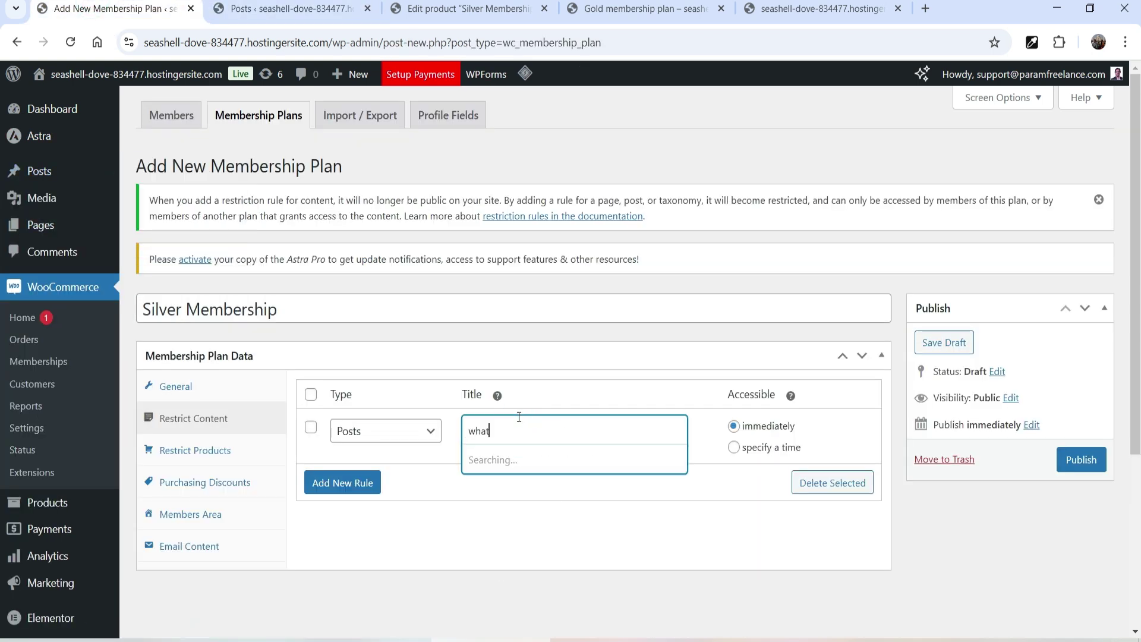
{"action": "left_click", "coordinate": [529, 458]}
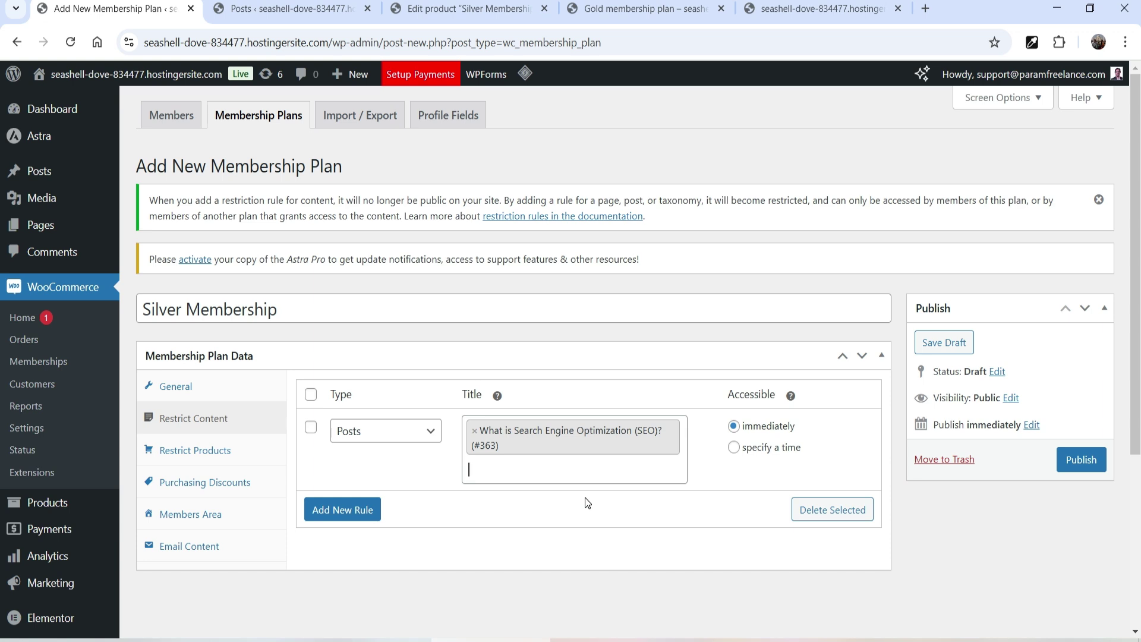
{"action": "left_click", "coordinate": [310, 427]}
{"action": "left_click", "coordinate": [832, 509]}
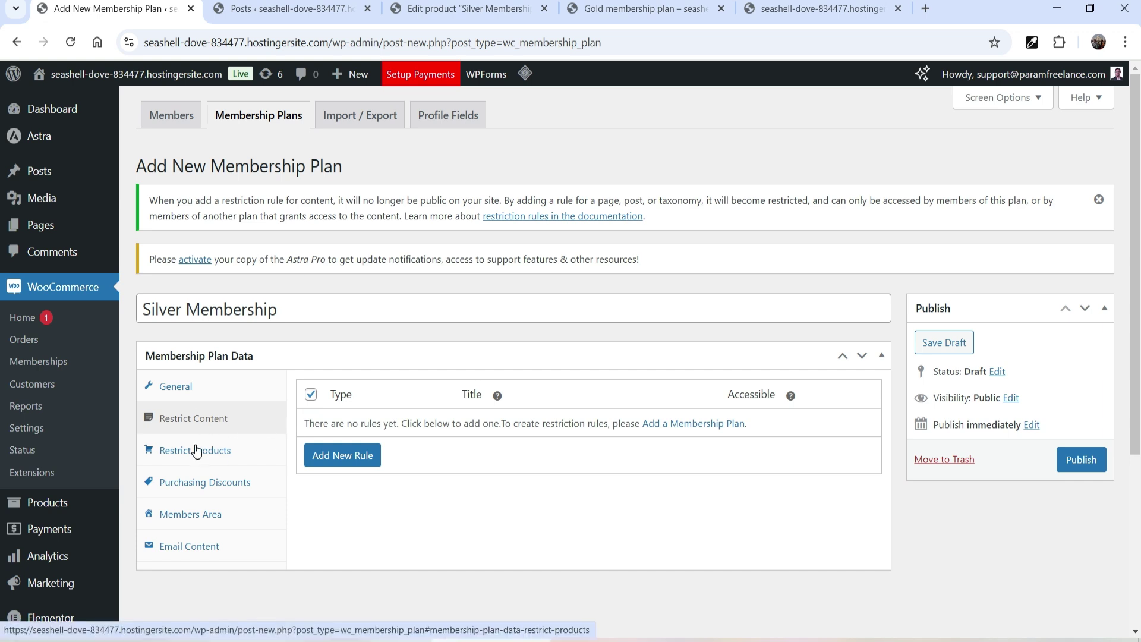
Add a new Silver Membership purchasing discount that targets Products.
{"action": "left_click", "coordinate": [198, 450]}
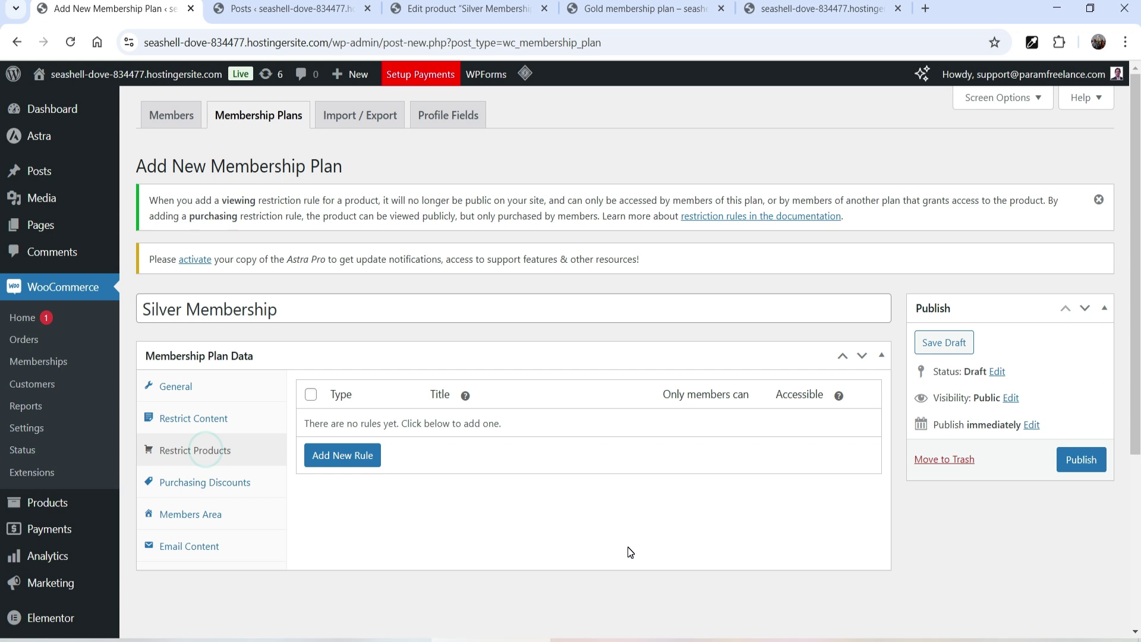
{"action": "left_click", "coordinate": [216, 482]}
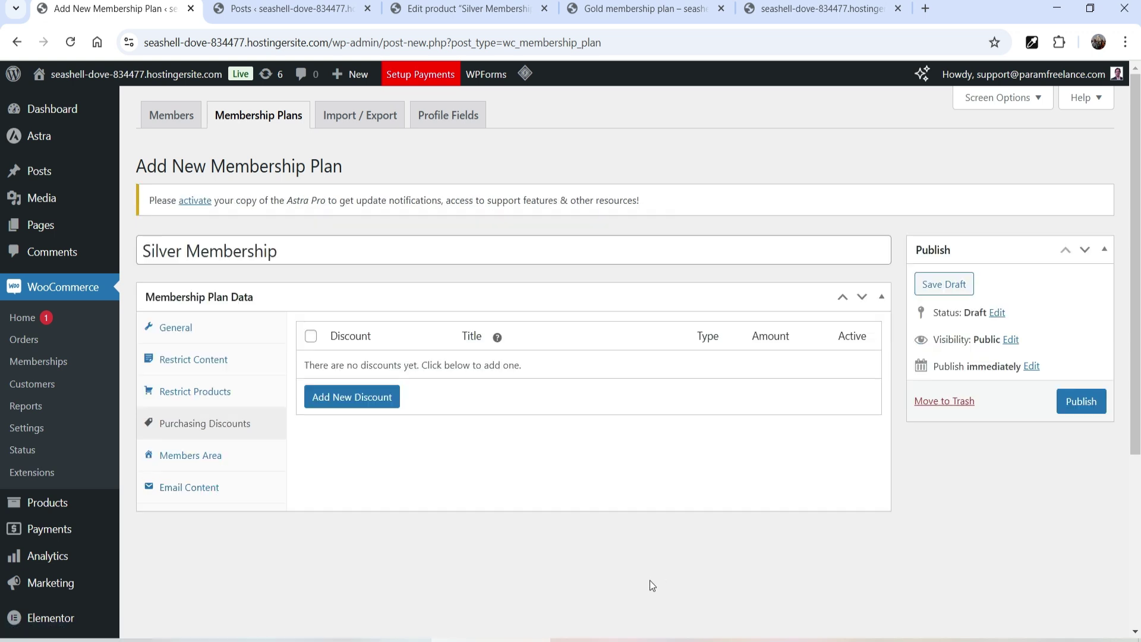
{"action": "left_click", "coordinate": [388, 401]}
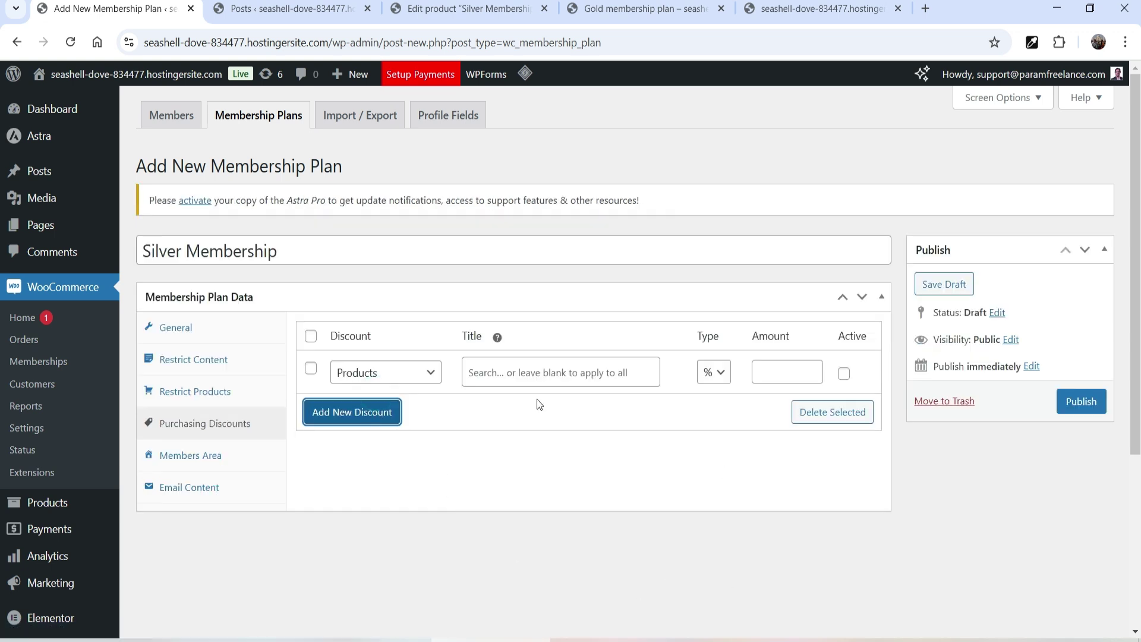
{"action": "left_click", "coordinate": [399, 372]}
{"action": "left_click", "coordinate": [390, 393]}
{"action": "left_click", "coordinate": [387, 373]}
{"action": "left_click", "coordinate": [382, 395]}
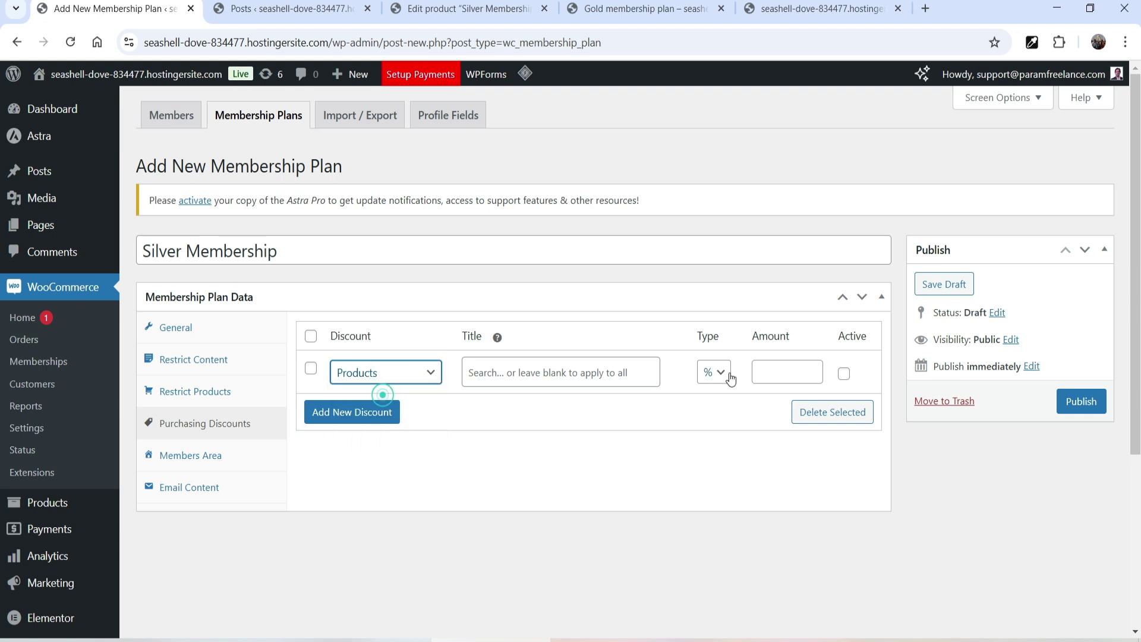
Set that discount to 20 percent and mark it active.
{"action": "left_click", "coordinate": [768, 372]}
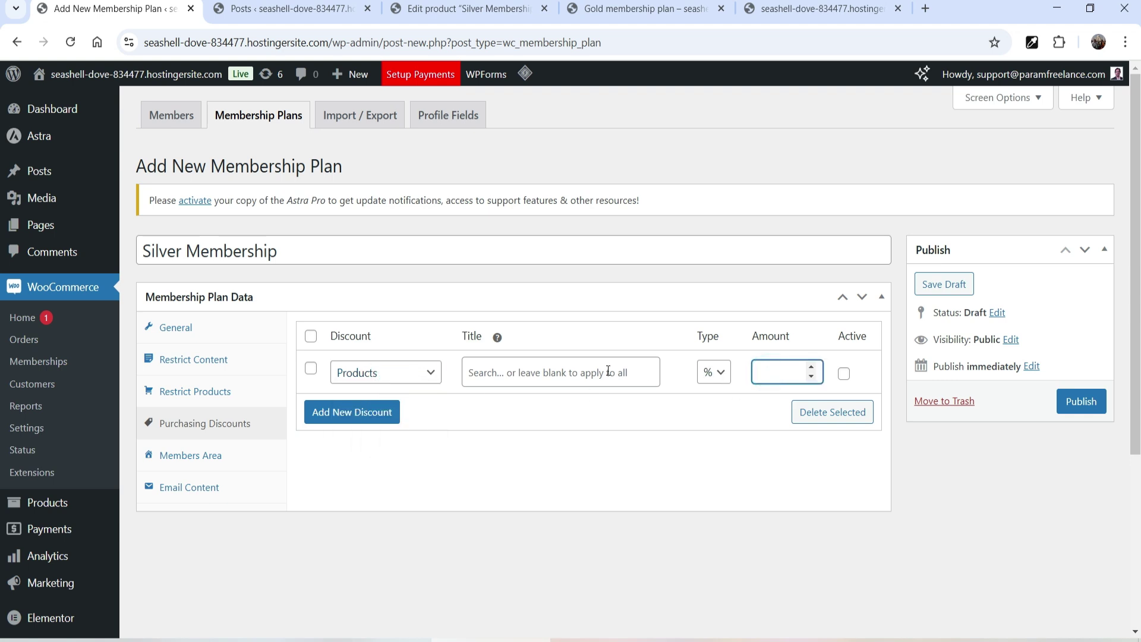
{"action": "type", "text": "20"}
{"action": "left_click", "coordinate": [716, 374]}
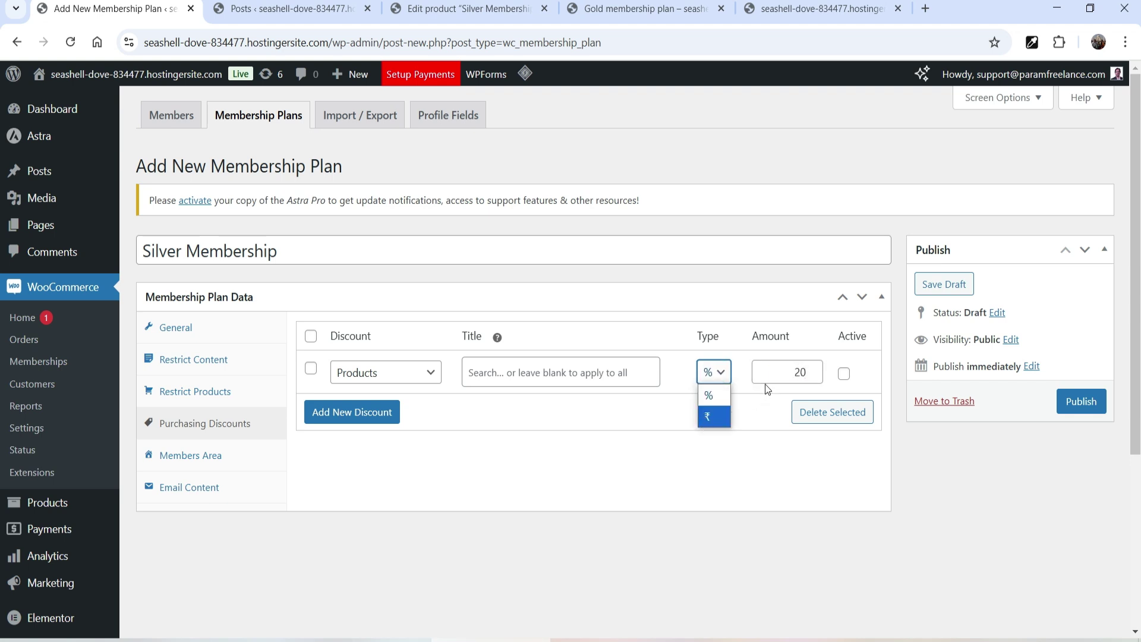
{"action": "left_click", "coordinate": [767, 421]}
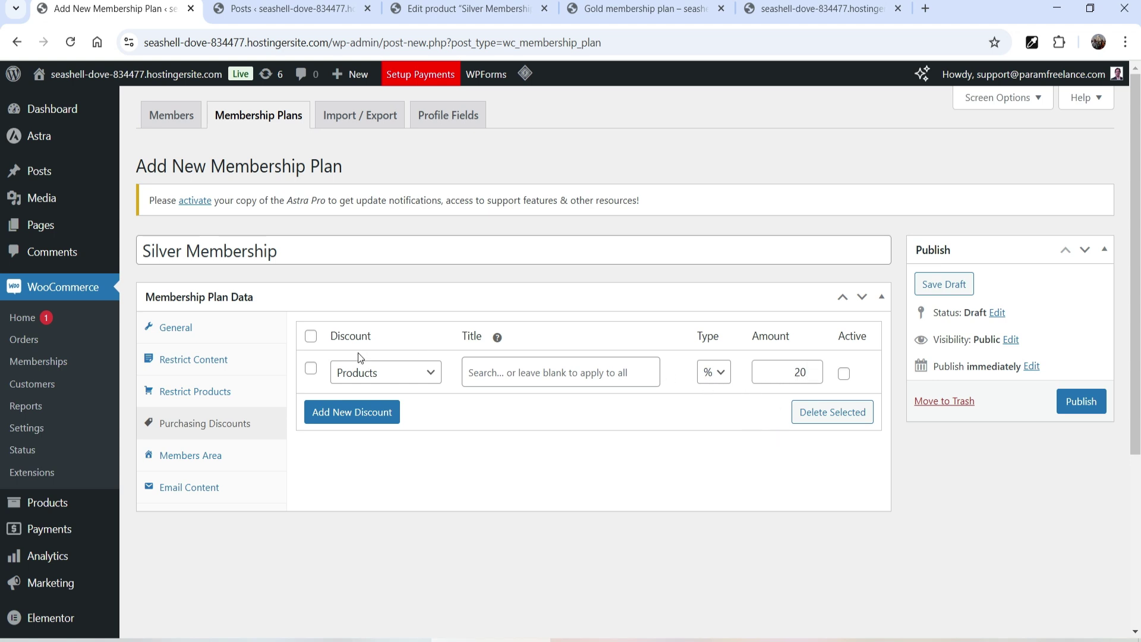
{"action": "left_click", "coordinate": [844, 374]}
{"action": "left_click", "coordinate": [183, 457]}
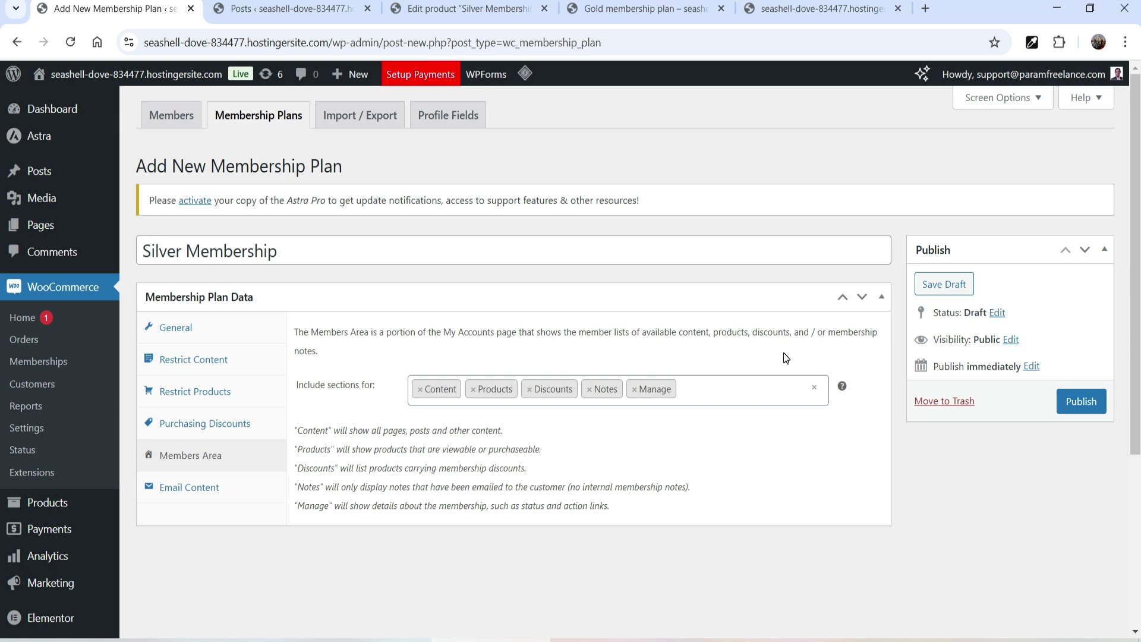
Review the email content settings and publish the Silver Membership plan.
{"action": "left_click", "coordinate": [182, 490]}
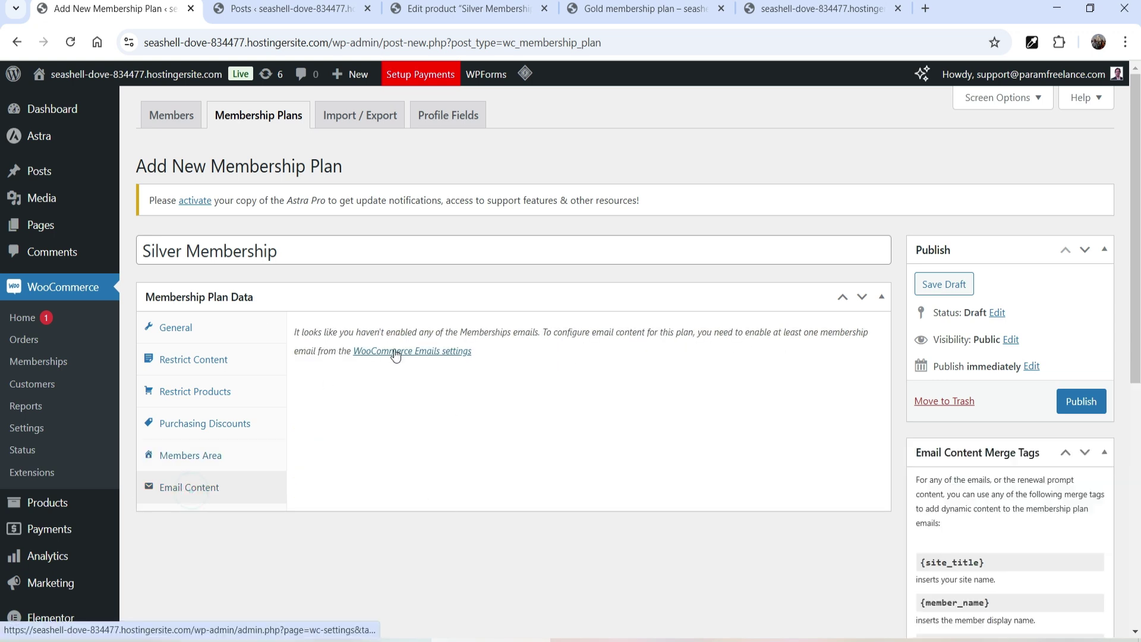
{"action": "left_click", "coordinate": [1069, 409]}
Confirm publishing the Silver plan despite the blank-title warning, then move to the storefront tab.
{"action": "left_click", "coordinate": [640, 266]}
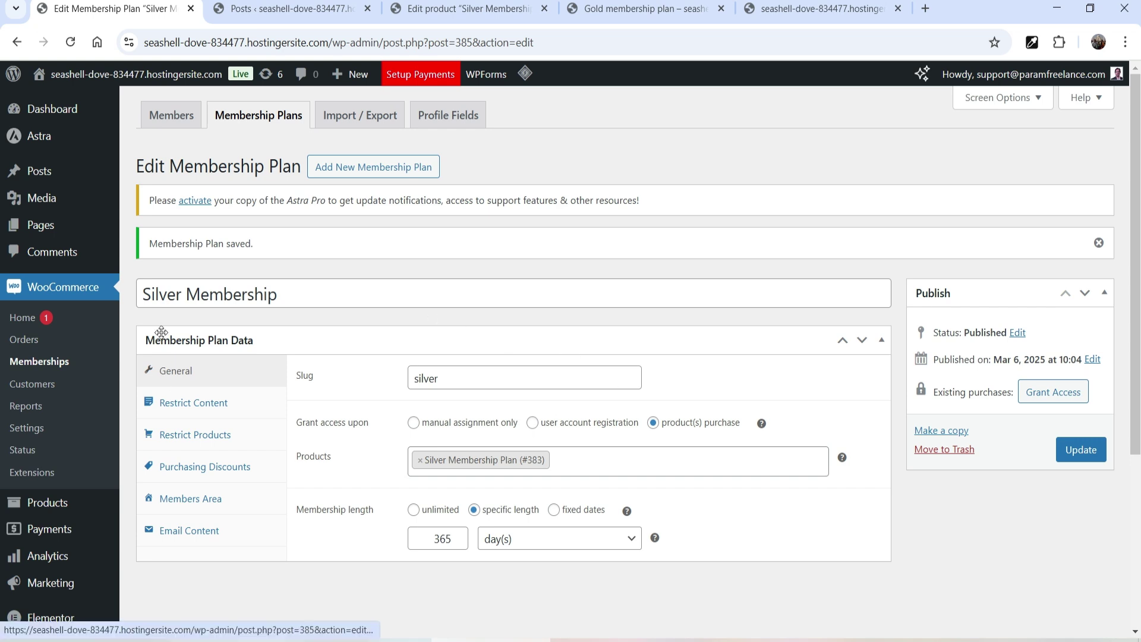
{"action": "left_click", "coordinate": [270, 119]}
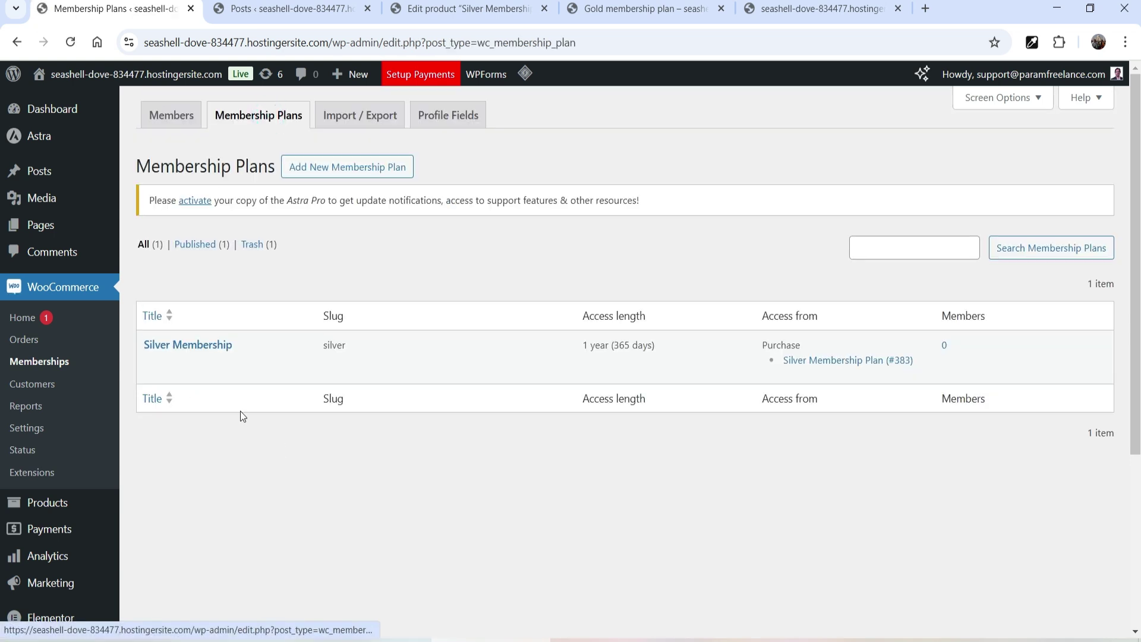
{"action": "mouse_move", "coordinate": [174, 374]}
{"action": "left_click", "coordinate": [639, 9]}
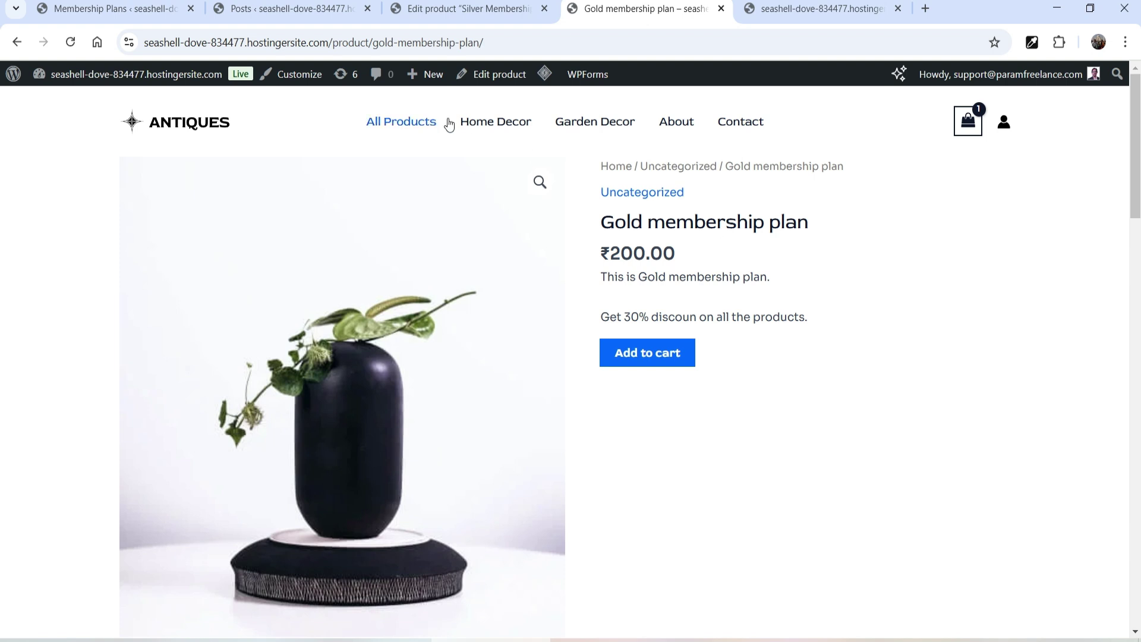
Check the Silver Membership Plan's 20% discount description via the Ceramic Blue Vase page, then return to admin.
{"action": "left_click", "coordinate": [395, 123]}
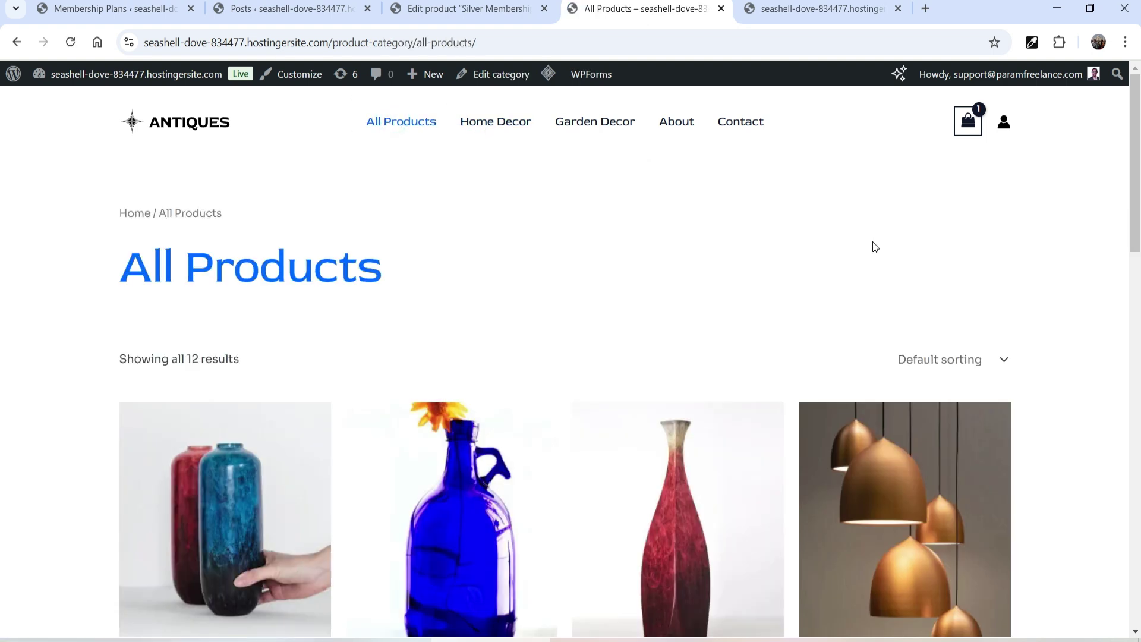
{"action": "scroll", "coordinate": [359, 408], "scroll_direction": "down", "scroll_amount": 3}
{"action": "left_click", "coordinate": [259, 400]}
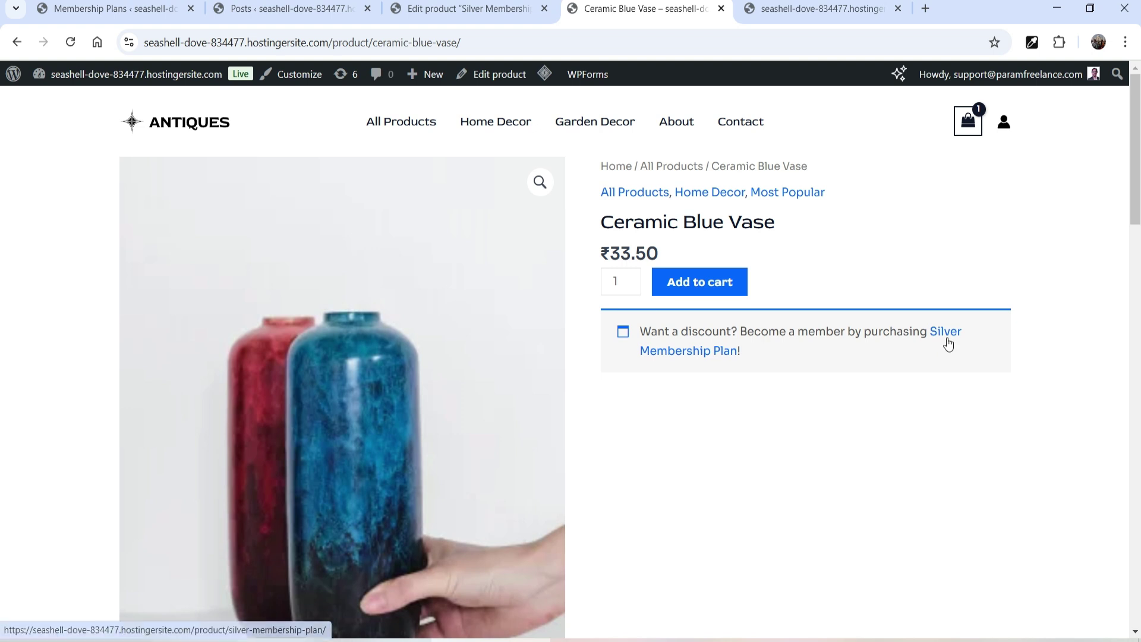
{"action": "left_click", "coordinate": [691, 352]}
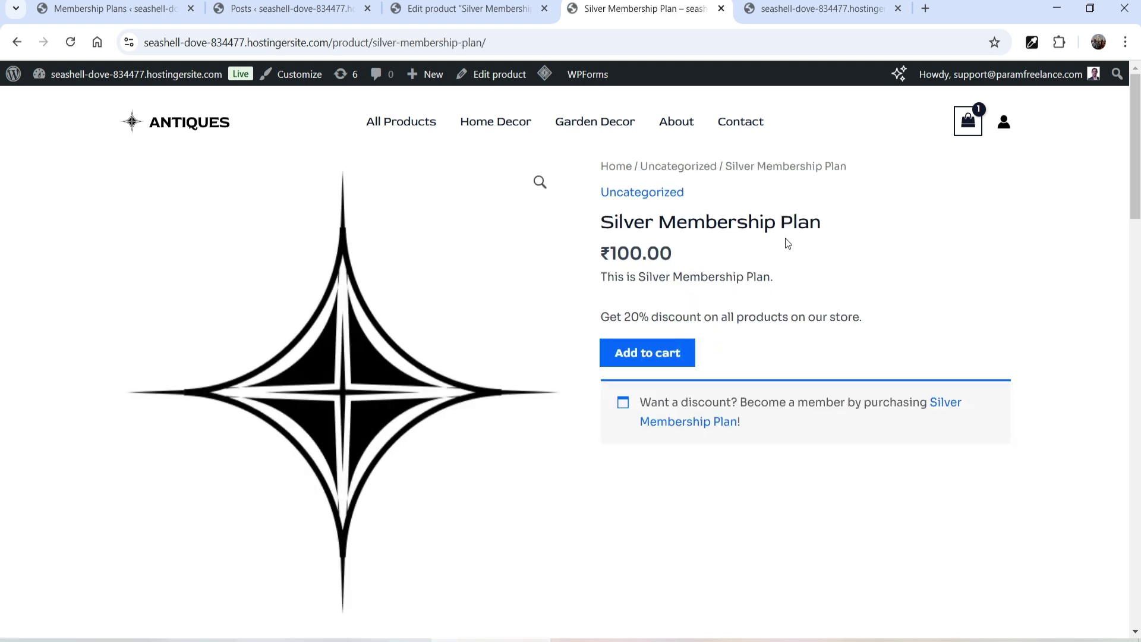
{"action": "left_click_drag", "start_coordinate": [597, 318], "coordinate": [609, 318]}
{"action": "left_click", "coordinate": [882, 321]}
{"action": "left_click", "coordinate": [17, 42]}
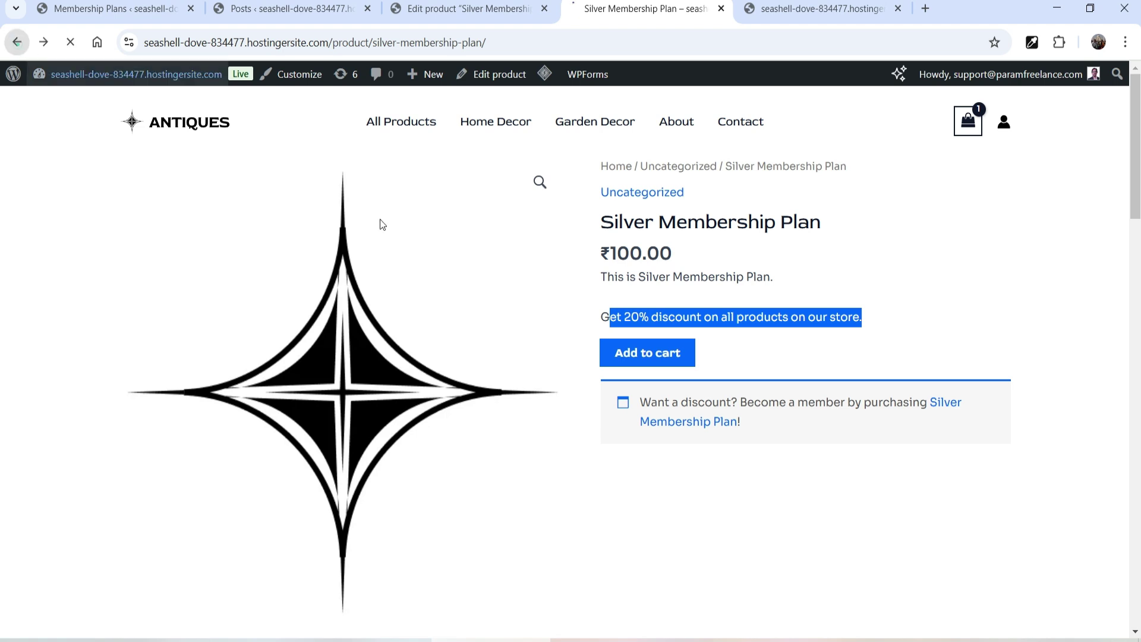
{"action": "key", "text": "ctrl+1"}
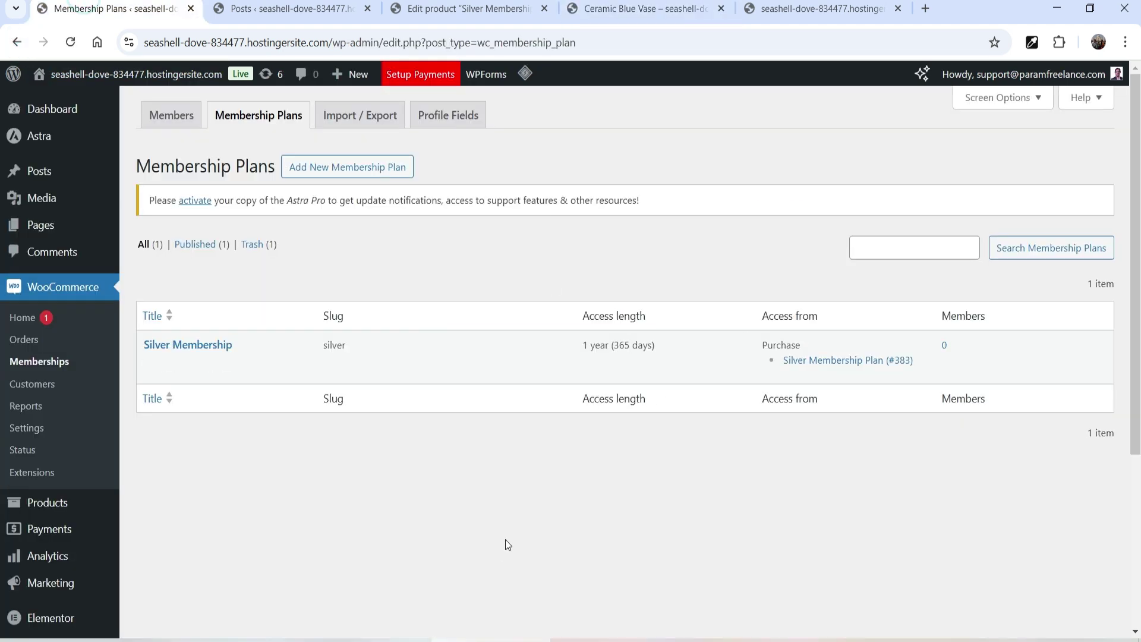
Create a plan titled 'Gold membership plan', slug gold, granted by buying the Gold membership plan product.
{"action": "left_click", "coordinate": [343, 173]}
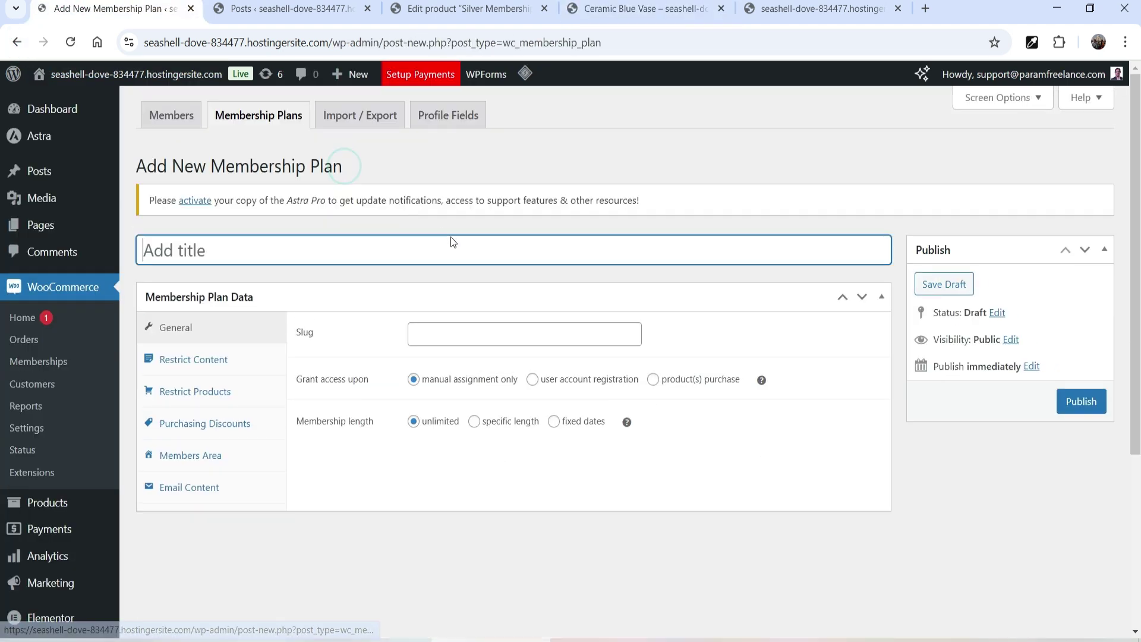
{"action": "type", "text": "Gold "}
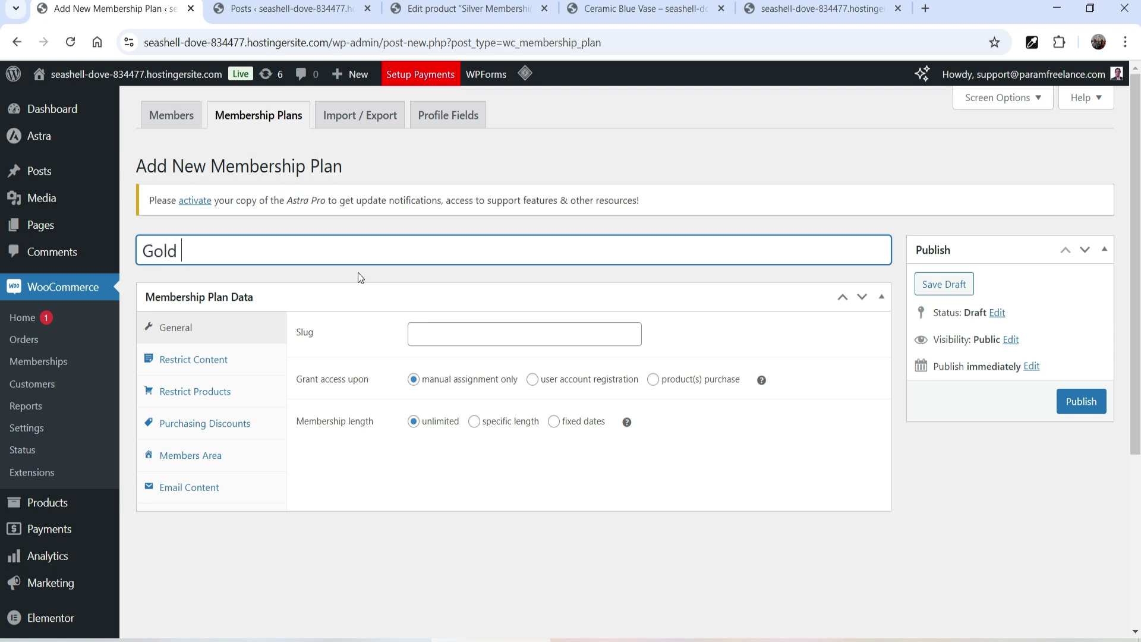
{"action": "type", "text": "membership plan"}
{"action": "left_click", "coordinate": [463, 334]}
{"action": "type", "text": "gold"}
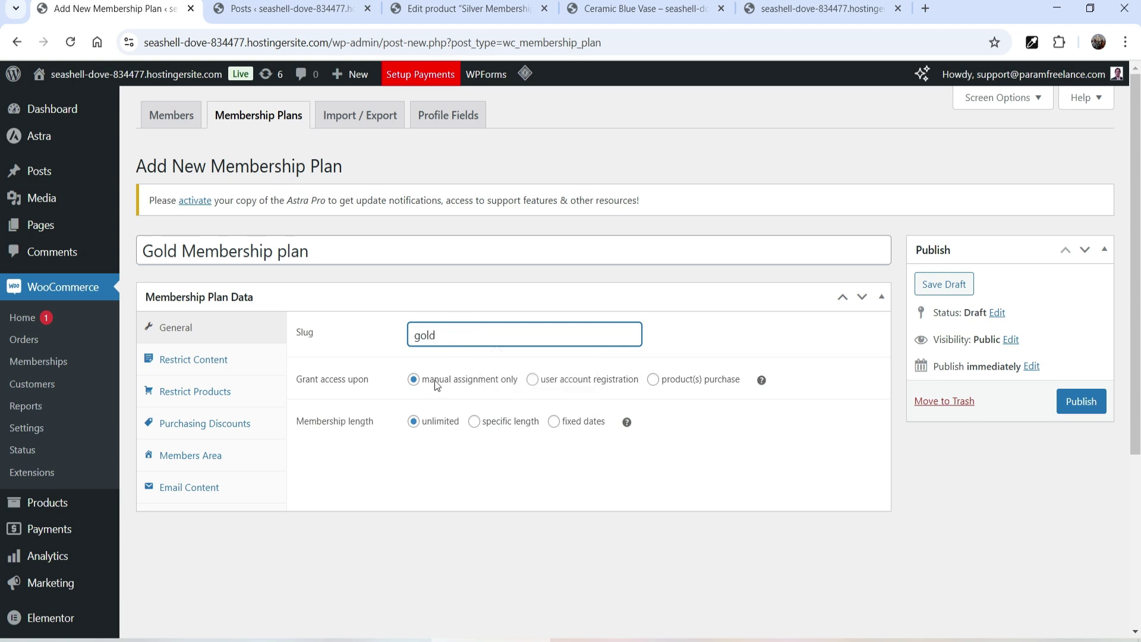
{"action": "left_click", "coordinate": [653, 381]}
{"action": "left_click", "coordinate": [471, 428]}
{"action": "type", "text": "gold"}
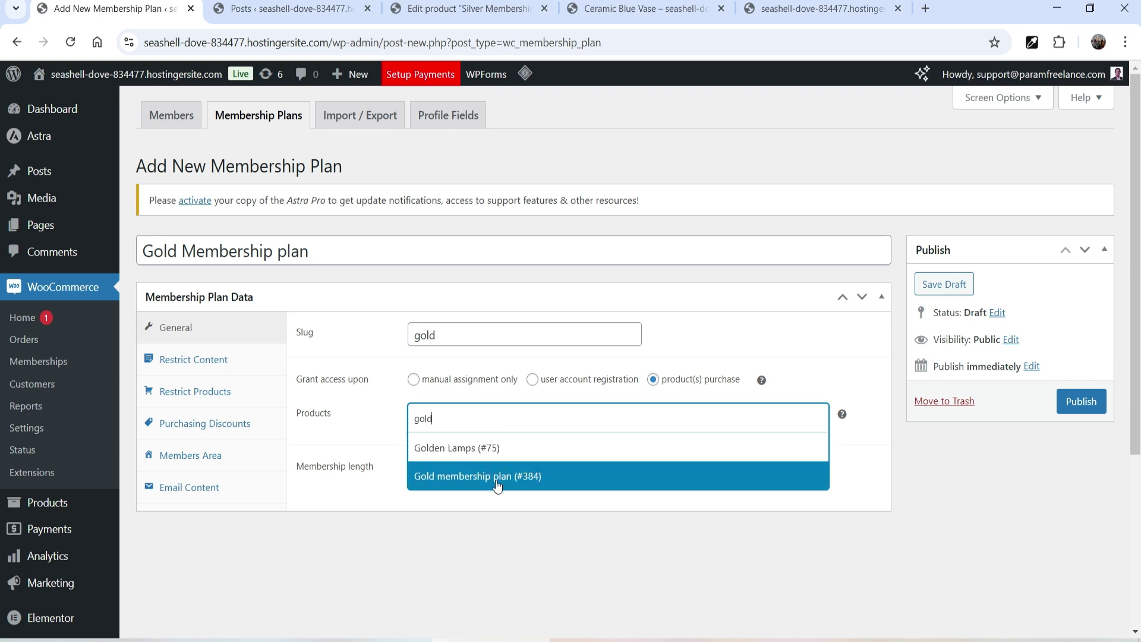
{"action": "left_click", "coordinate": [476, 481]}
Add an active 30% product discount and publish the Gold plan past the blank-title warning.
{"action": "left_click", "coordinate": [195, 428]}
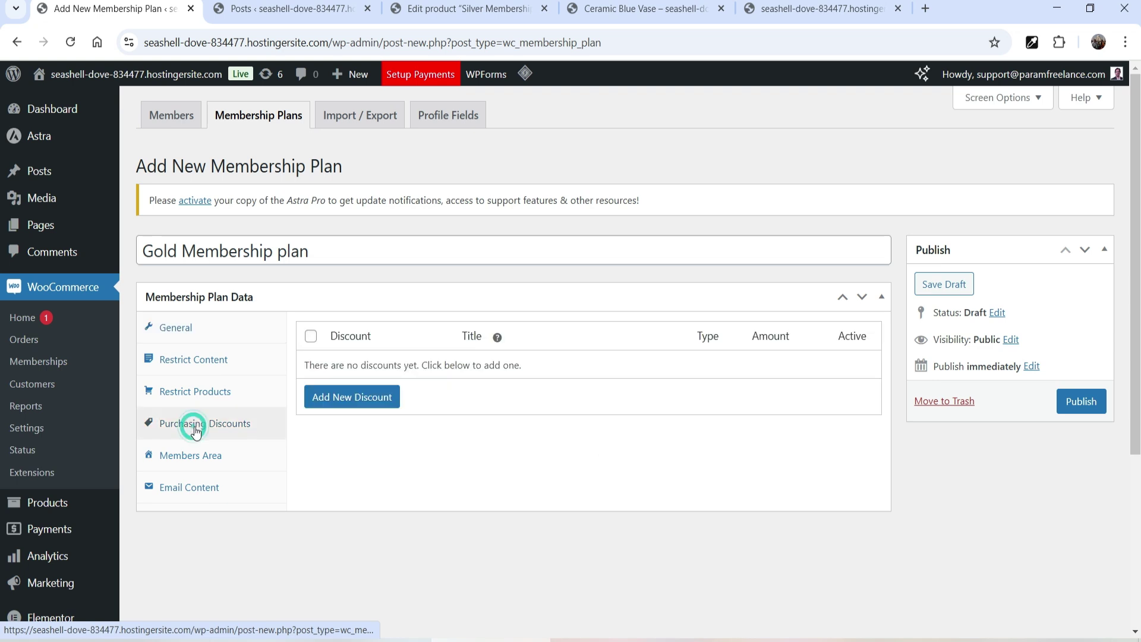
{"action": "left_click", "coordinate": [351, 396]}
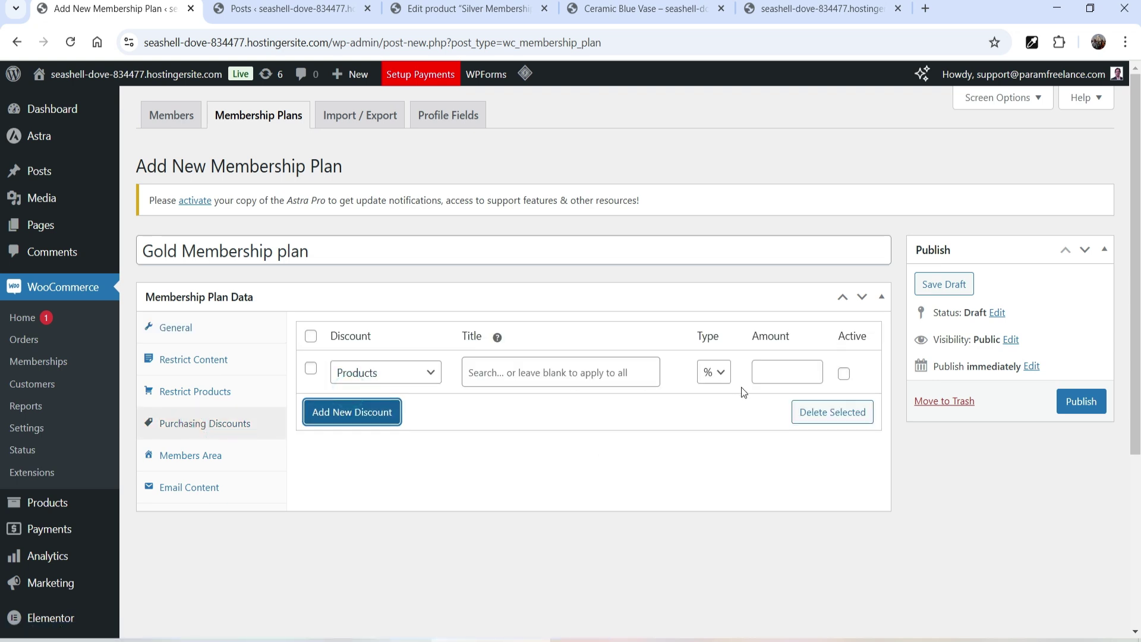
{"action": "left_click", "coordinate": [794, 372]}
{"action": "type", "text": "30"}
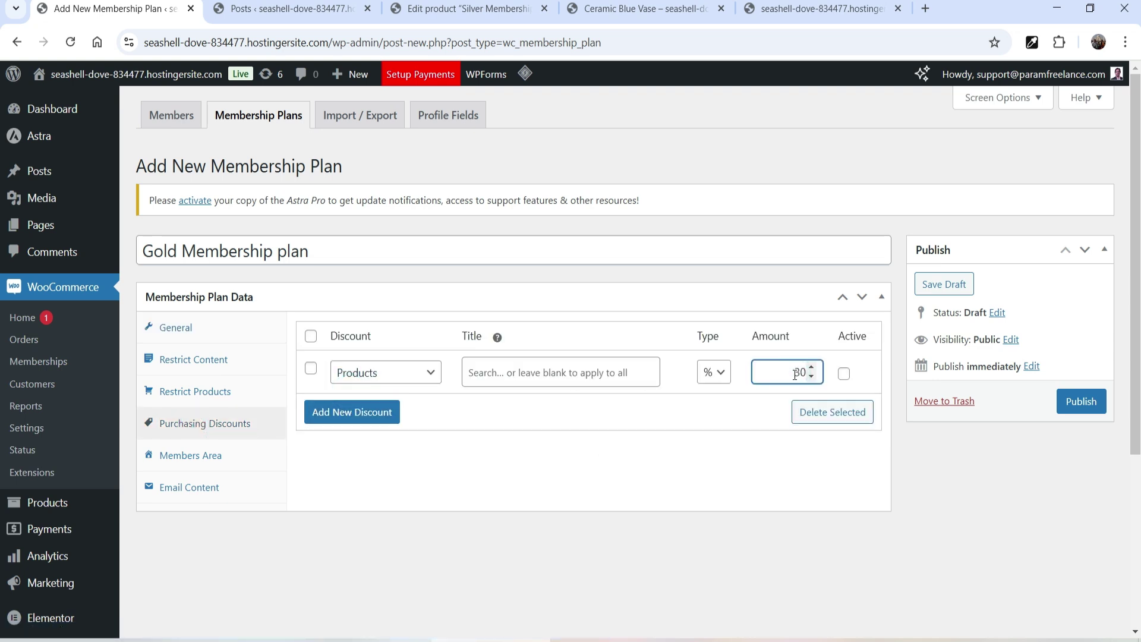
{"action": "left_click", "coordinate": [844, 375]}
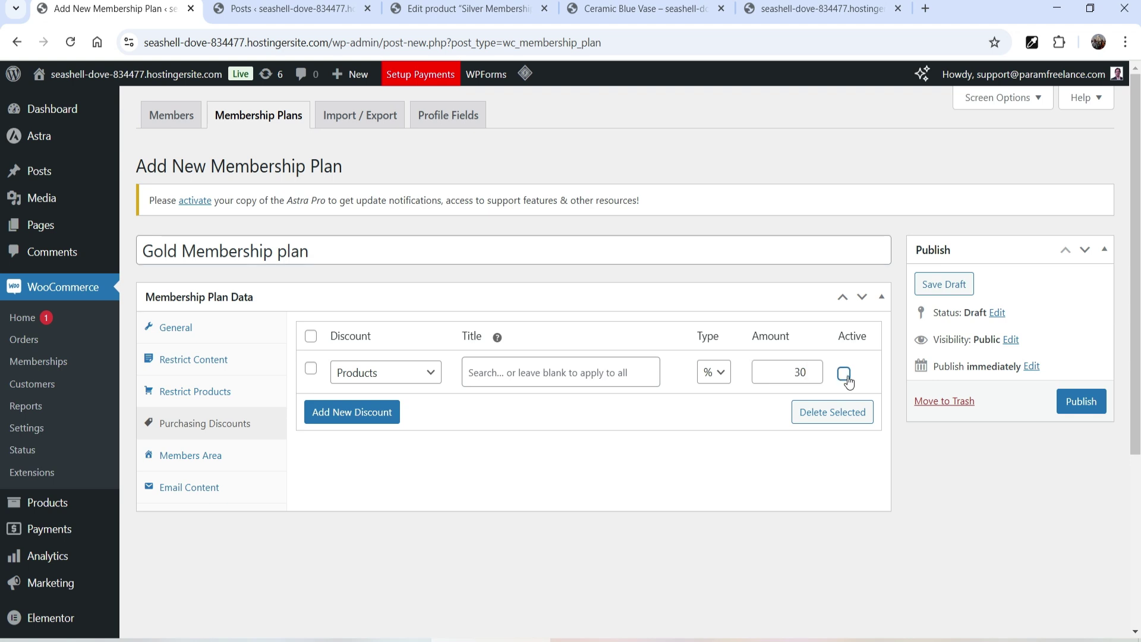
{"action": "left_click", "coordinate": [1081, 401]}
{"action": "left_click", "coordinate": [631, 272]}
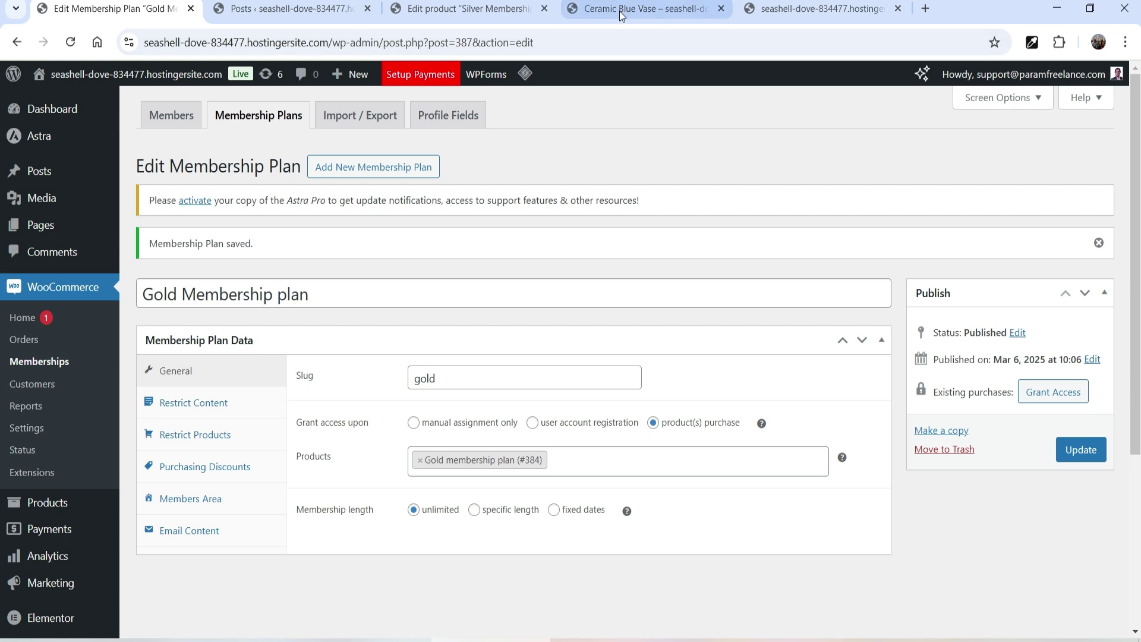
Purge all LiteSpeed caches, view the Gold membership plan product from the vase page, and return to admin.
{"action": "left_click", "coordinate": [615, 13]}
{"action": "mouse_move", "coordinate": [545, 74]}
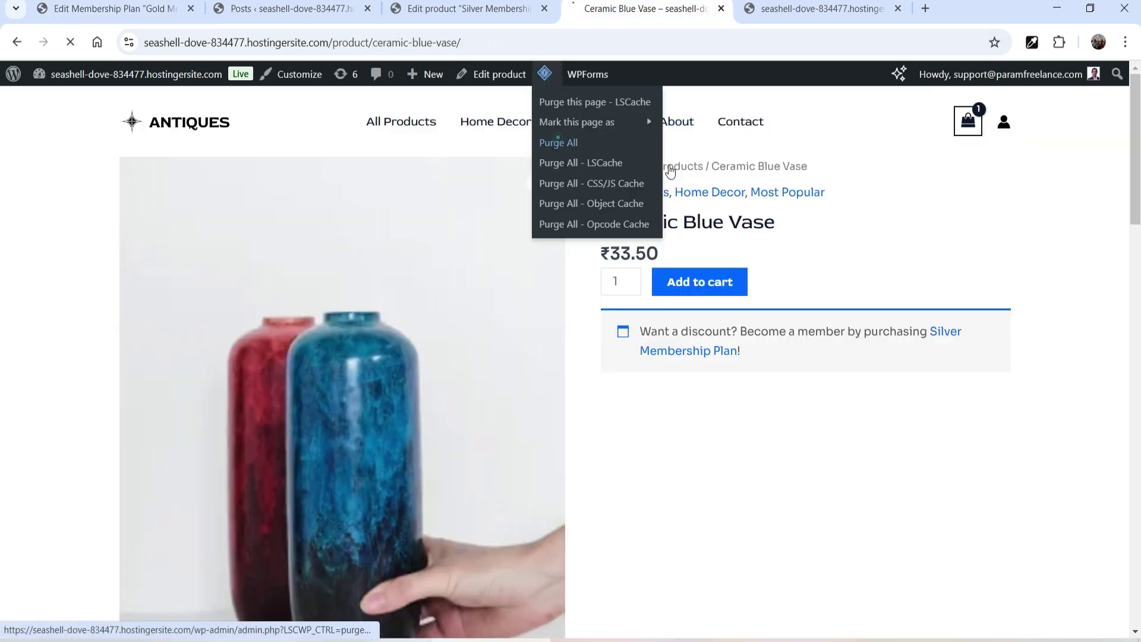
{"action": "left_click", "coordinate": [580, 144]}
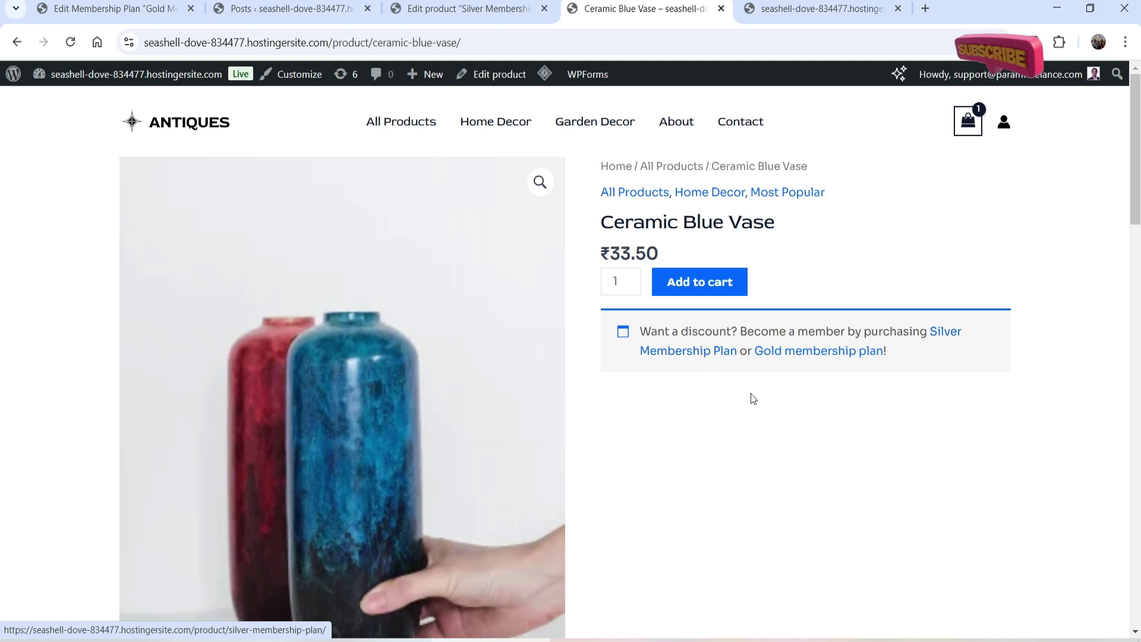
{"action": "left_click", "coordinate": [801, 352]}
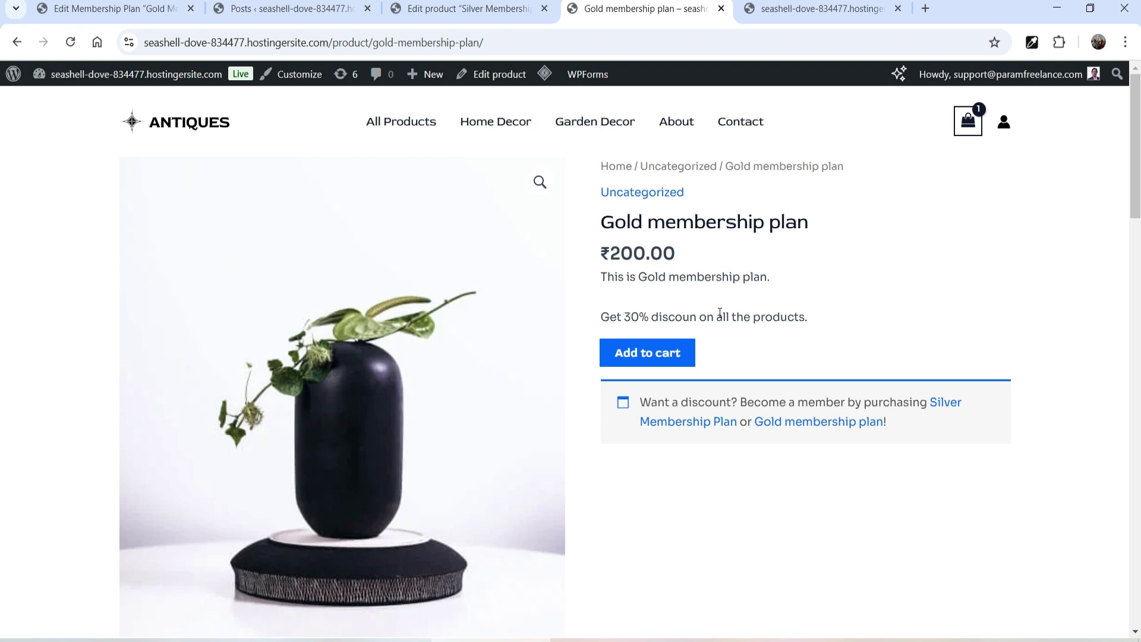
{"action": "key", "text": "ctrl+1"}
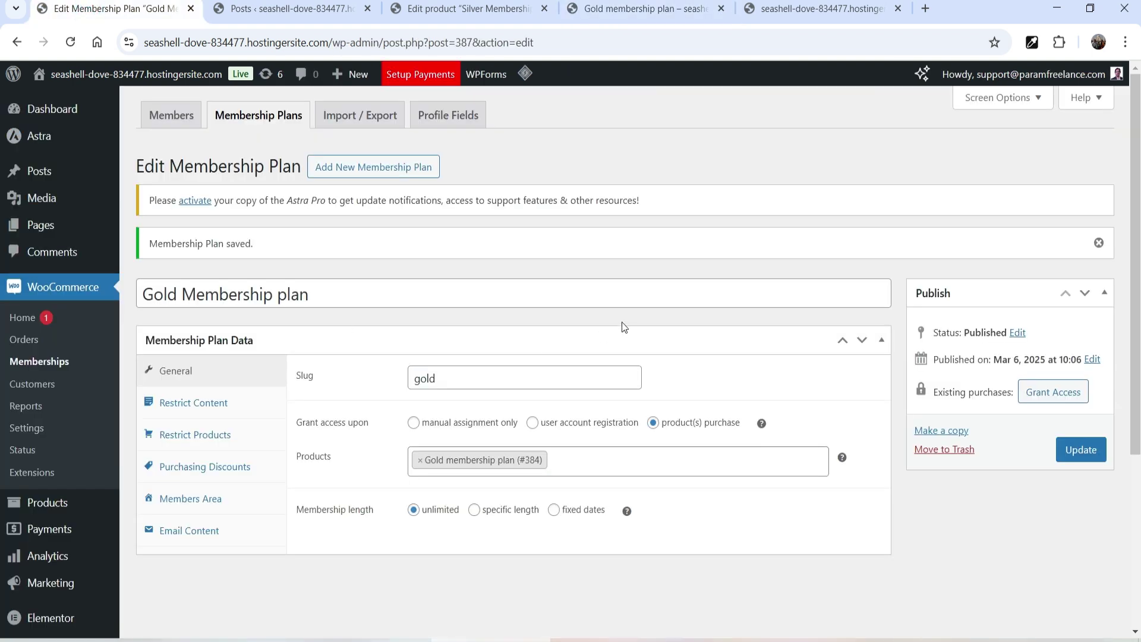
Start a new product named 'Platinum Membership', priced 300 and limited to one per order.
{"action": "mouse_move", "coordinate": [39, 510]}
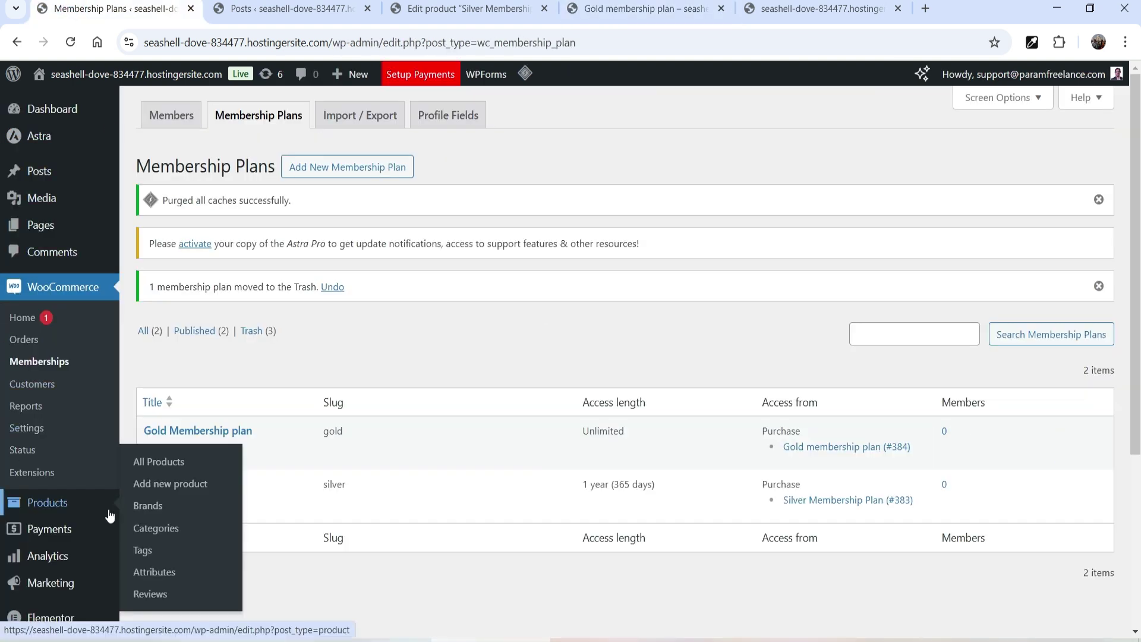
{"action": "middle_click", "coordinate": [170, 483]}
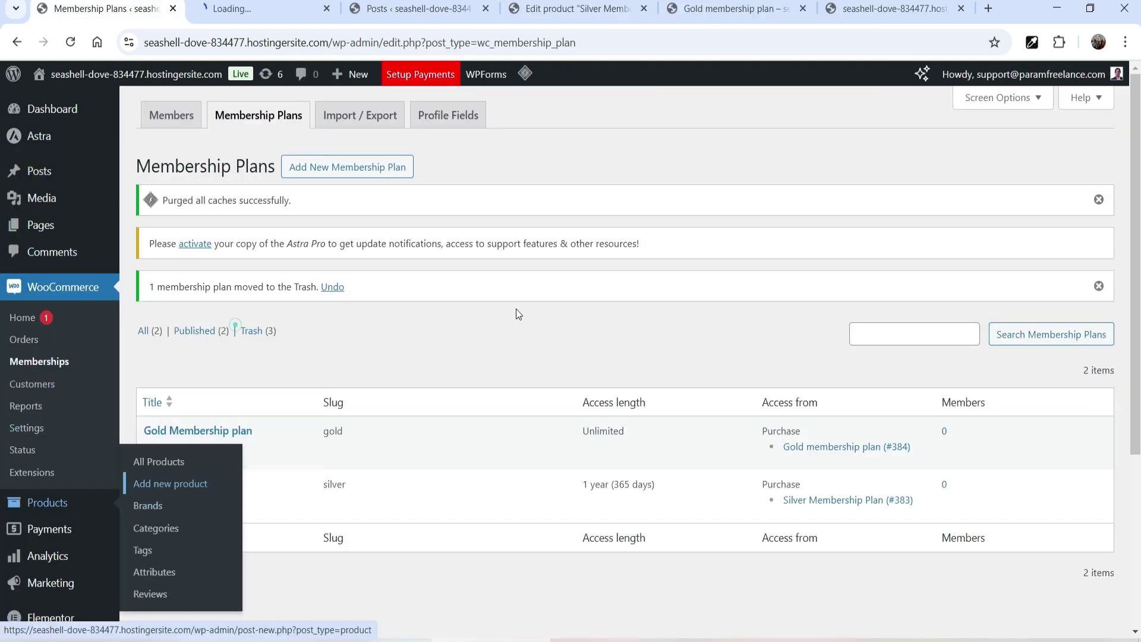
{"action": "left_click", "coordinate": [259, 20]}
{"action": "type", "text": "Platinum"}
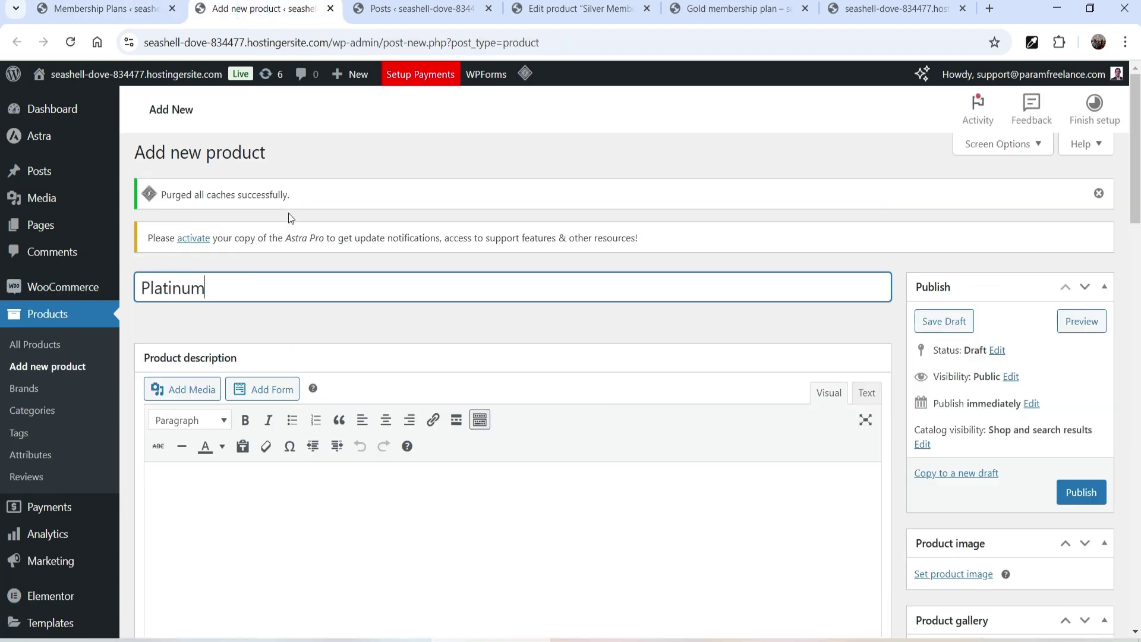
{"action": "type", "text": " Membership"}
{"action": "scroll", "coordinate": [287, 212], "scroll_direction": "down", "scroll_amount": 6}
{"action": "left_click", "coordinate": [523, 425]}
{"action": "type", "text": "300"}
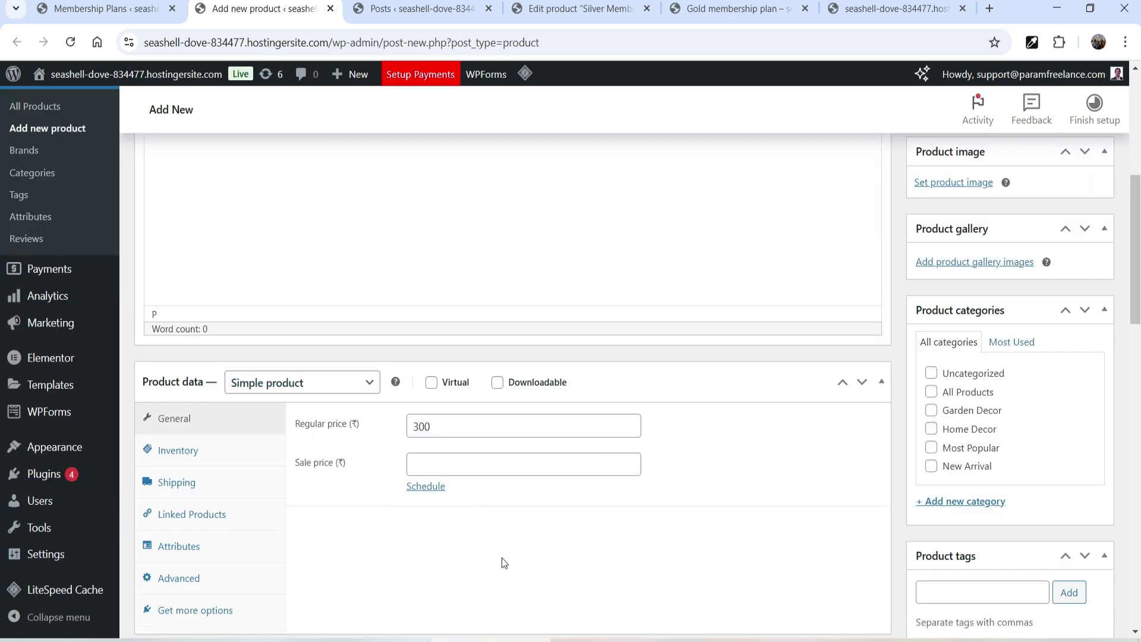
{"action": "left_click", "coordinate": [175, 451]}
{"action": "scroll", "coordinate": [430, 427], "scroll_direction": "down", "scroll_amount": 4}
{"action": "left_click", "coordinate": [412, 406]}
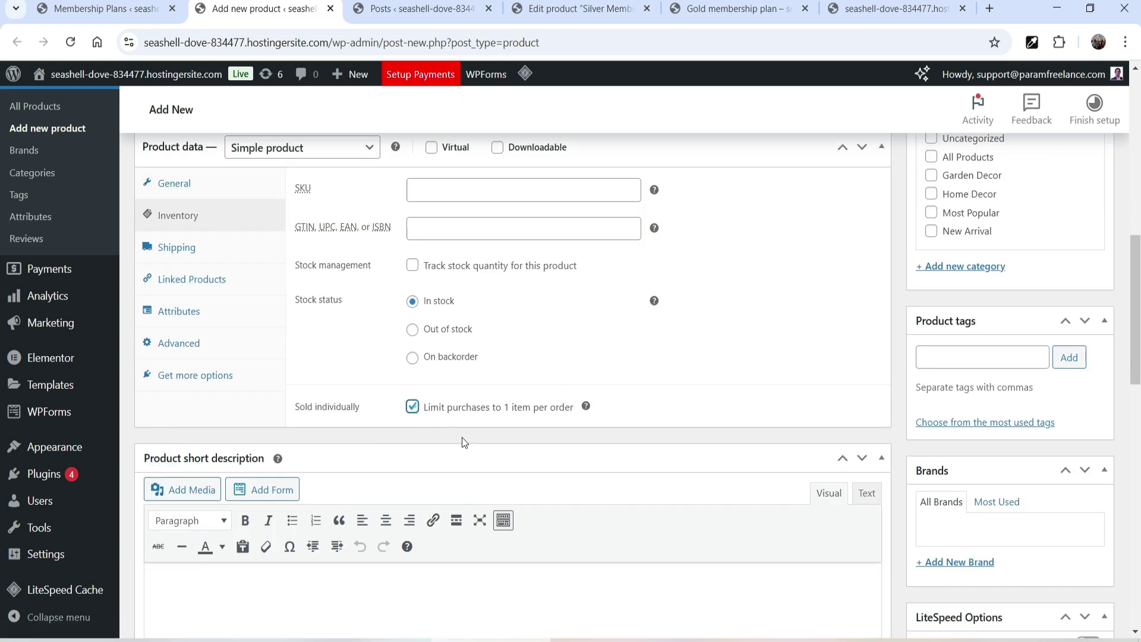
{"action": "scroll", "coordinate": [575, 463], "scroll_direction": "down", "scroll_amount": 4}
Add the short description 'Platinum membership plan. / Get access to Premium products and discount of 50%' and publish.
{"action": "left_click", "coordinate": [410, 392]}
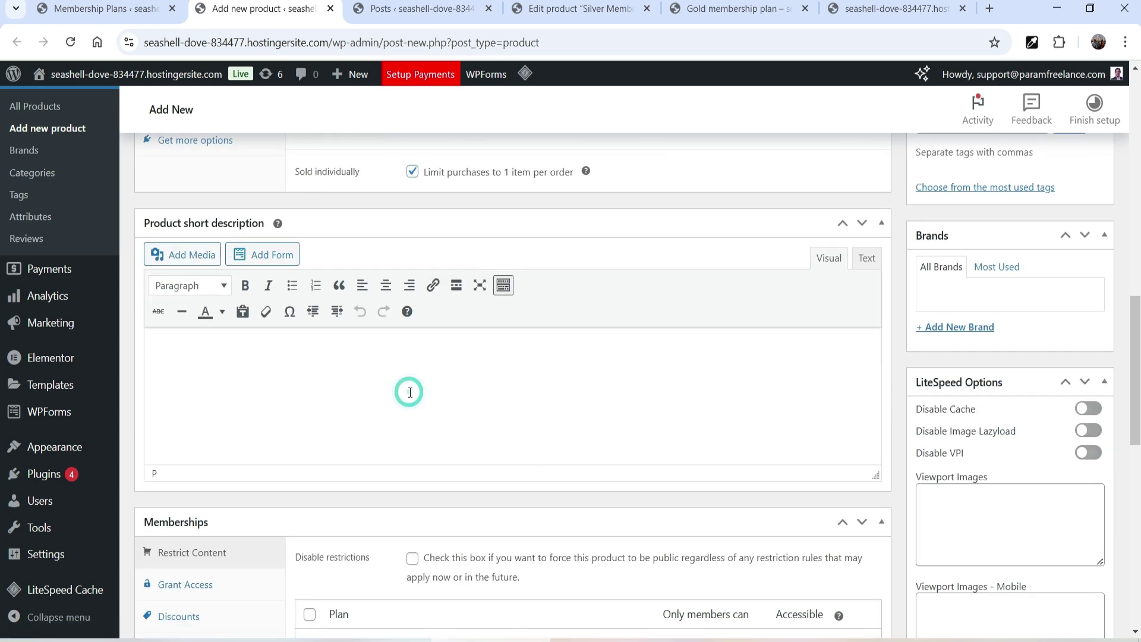
{"action": "type", "text": "Platinum membership plan."}
{"action": "key", "text": "Return"}
{"action": "type", "text": "Get access to Premium products and "}
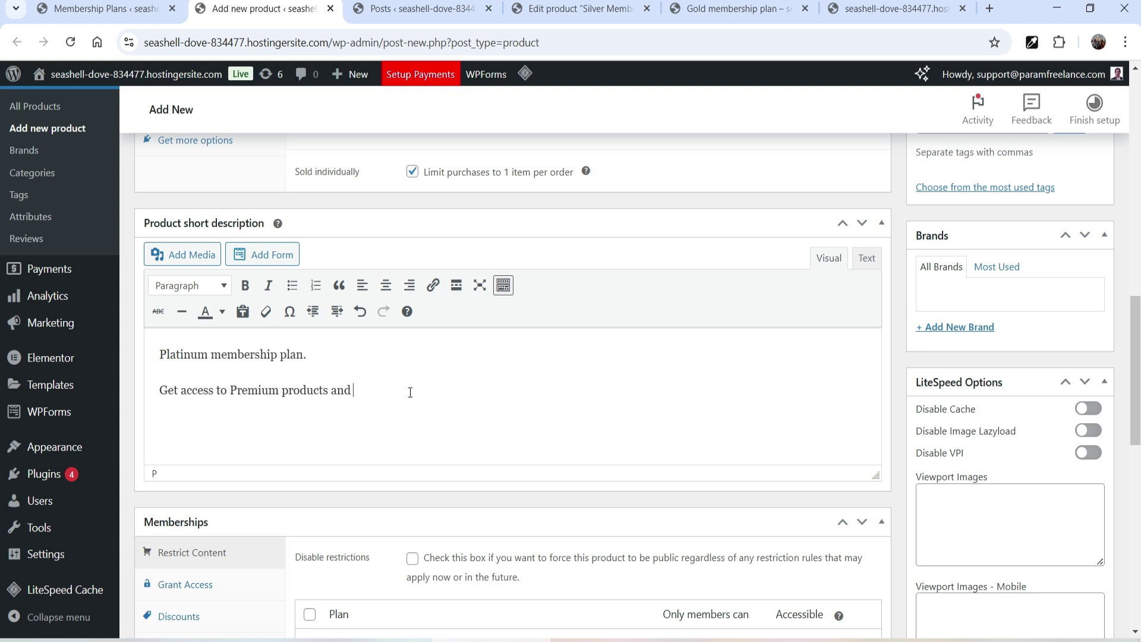
{"action": "type", "text": "discount of 50%"}
{"action": "left_click_drag", "start_coordinate": [1135, 368], "coordinate": [1135, 184]}
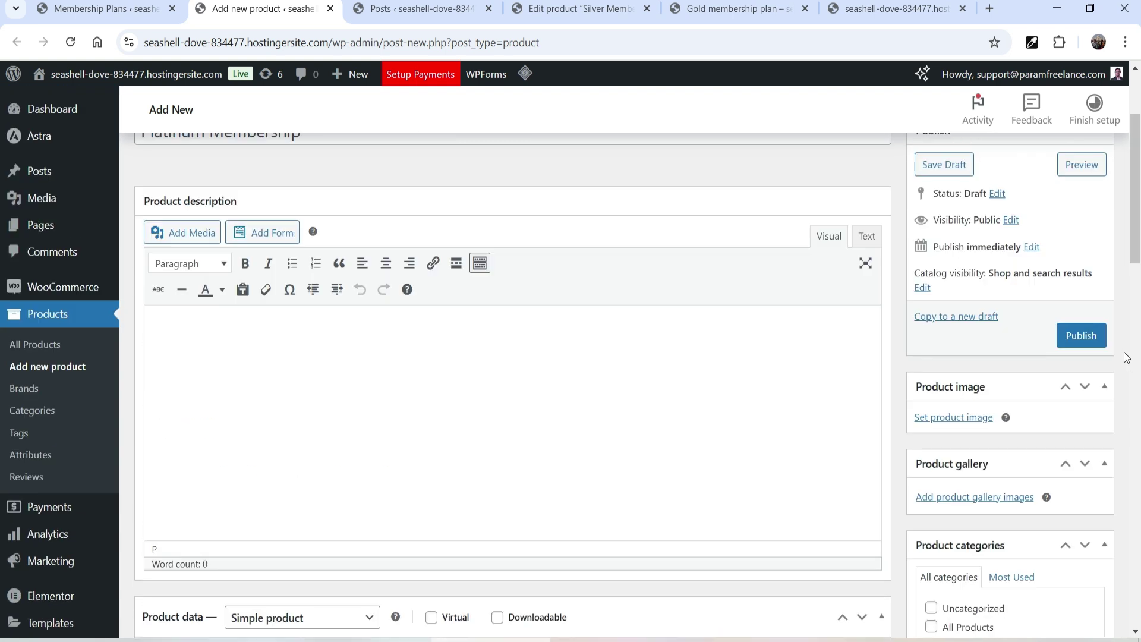
{"action": "left_click", "coordinate": [1091, 337]}
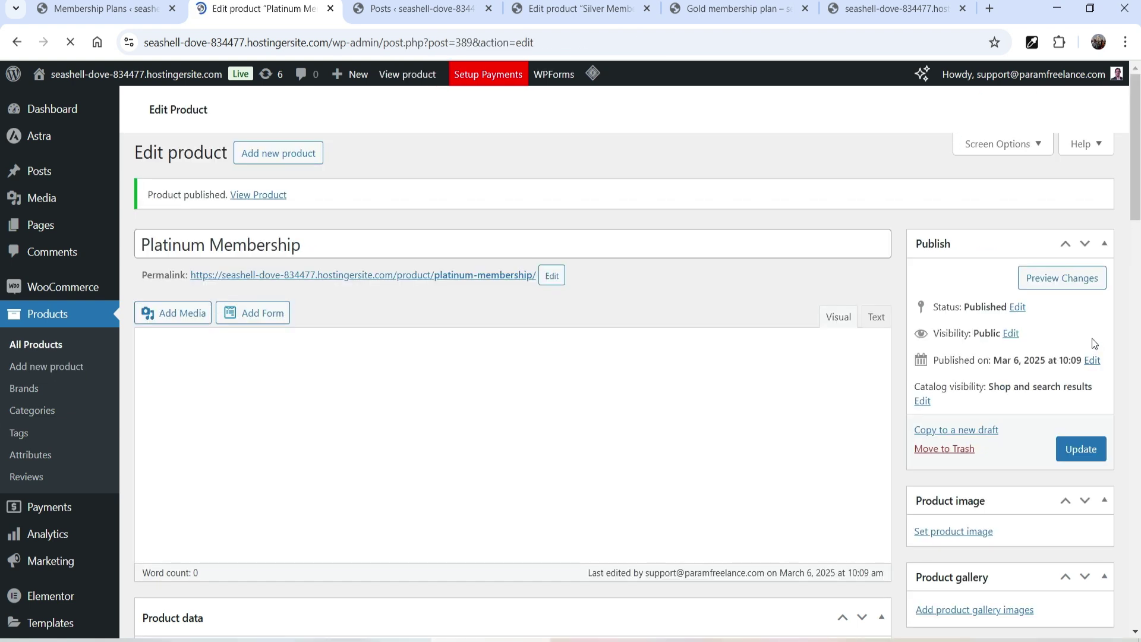
Start a new membership plan titled 'Platinum' with slug platinum.
{"action": "scroll", "coordinate": [57, 357], "scroll_direction": "down", "scroll_amount": 3}
{"action": "mouse_move", "coordinate": [77, 137]}
{"action": "left_click", "coordinate": [161, 178]}
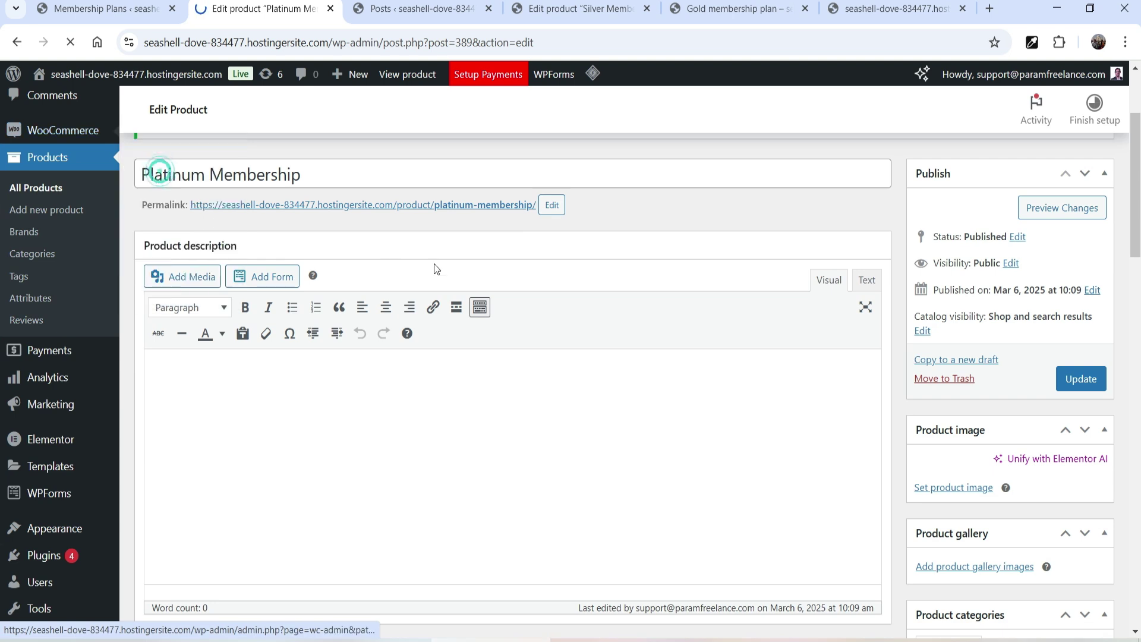
{"action": "left_click", "coordinate": [260, 117]}
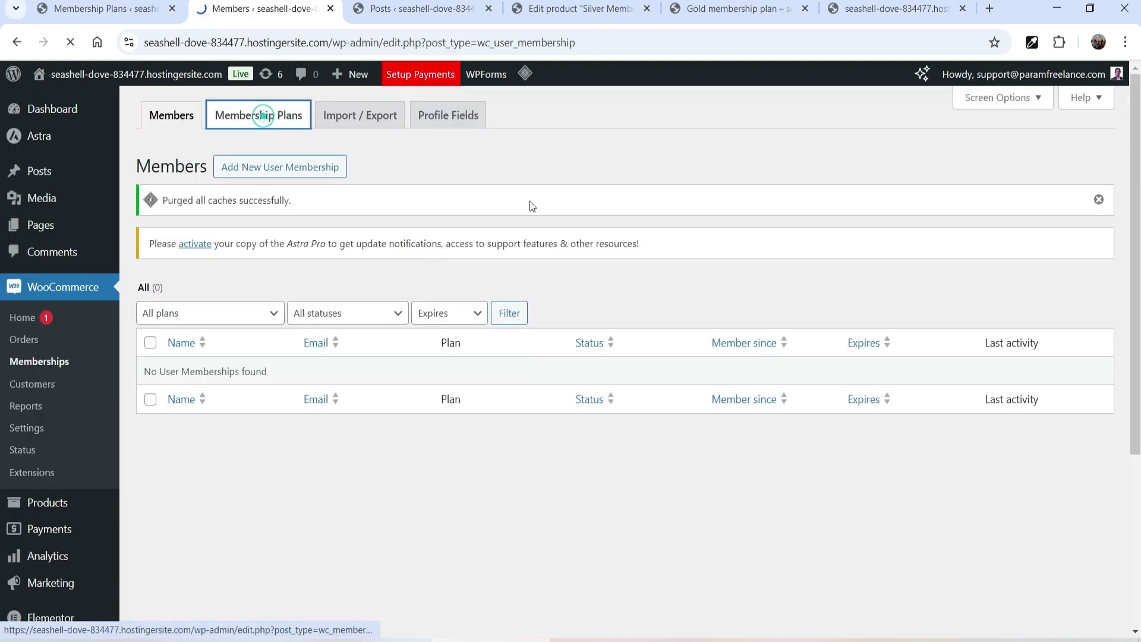
{"action": "left_click", "coordinate": [345, 168]}
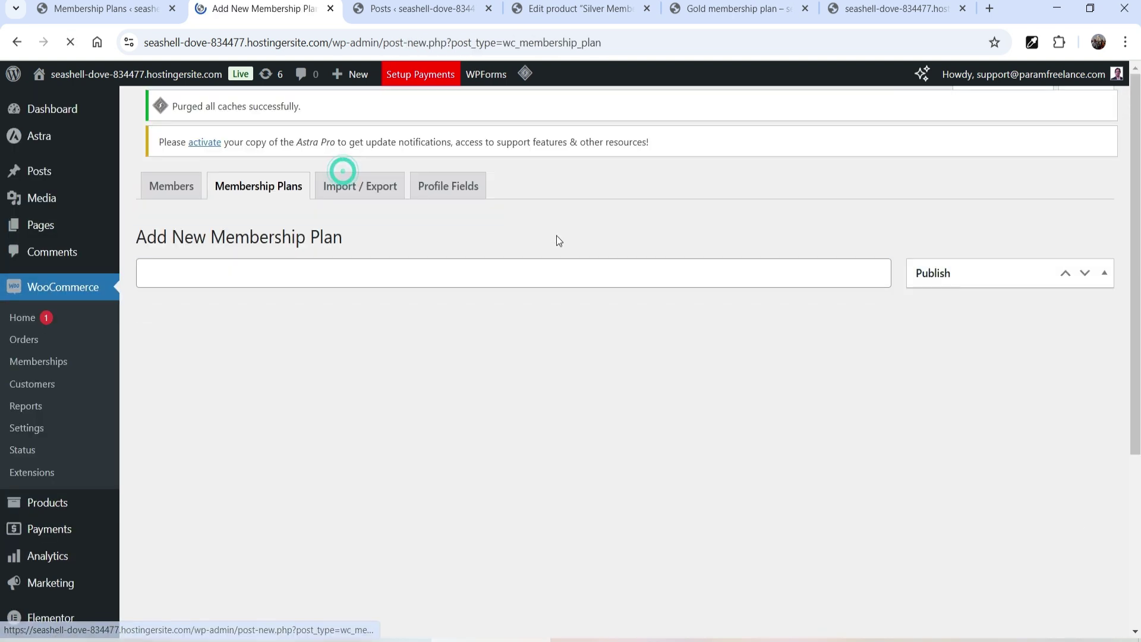
{"action": "type", "text": "Platinum"}
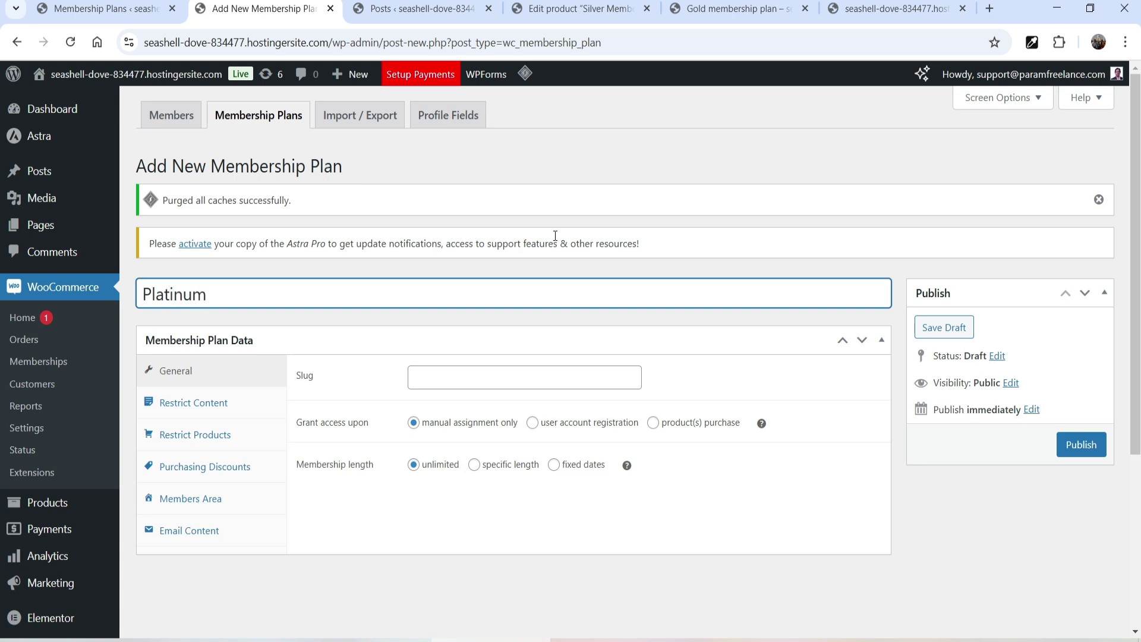
{"action": "left_click", "coordinate": [484, 382]}
{"action": "type", "text": "platinum"}
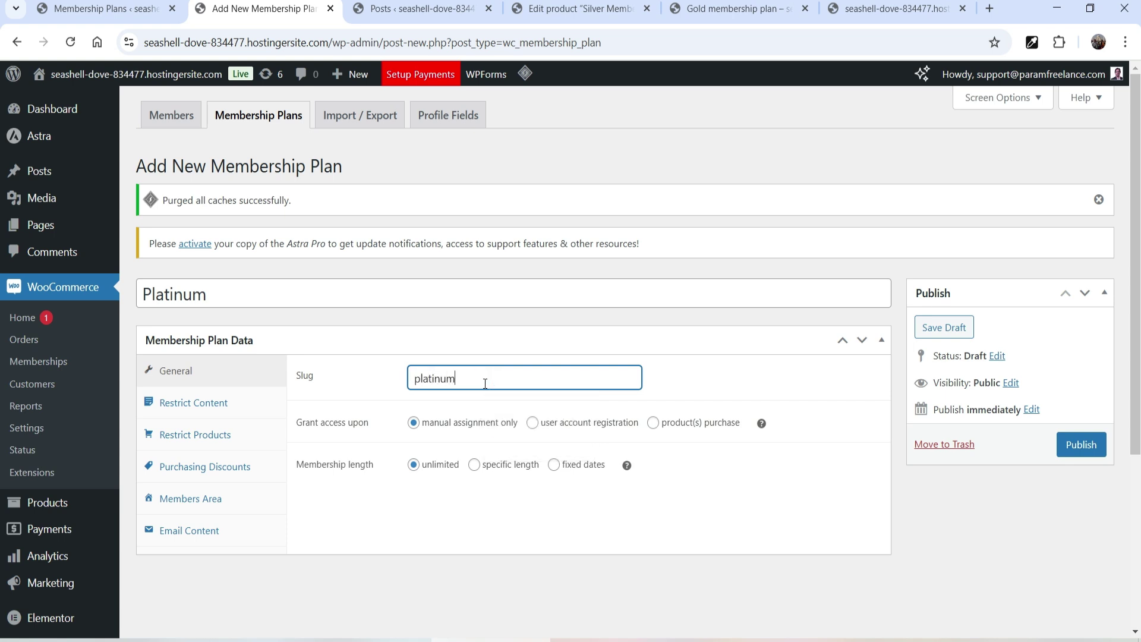
Grant the plan upon purchase of the Platinum Membership (#389) product.
{"action": "left_click", "coordinate": [654, 423]}
{"action": "left_click", "coordinate": [530, 456]}
{"action": "type", "text": "platinu"}
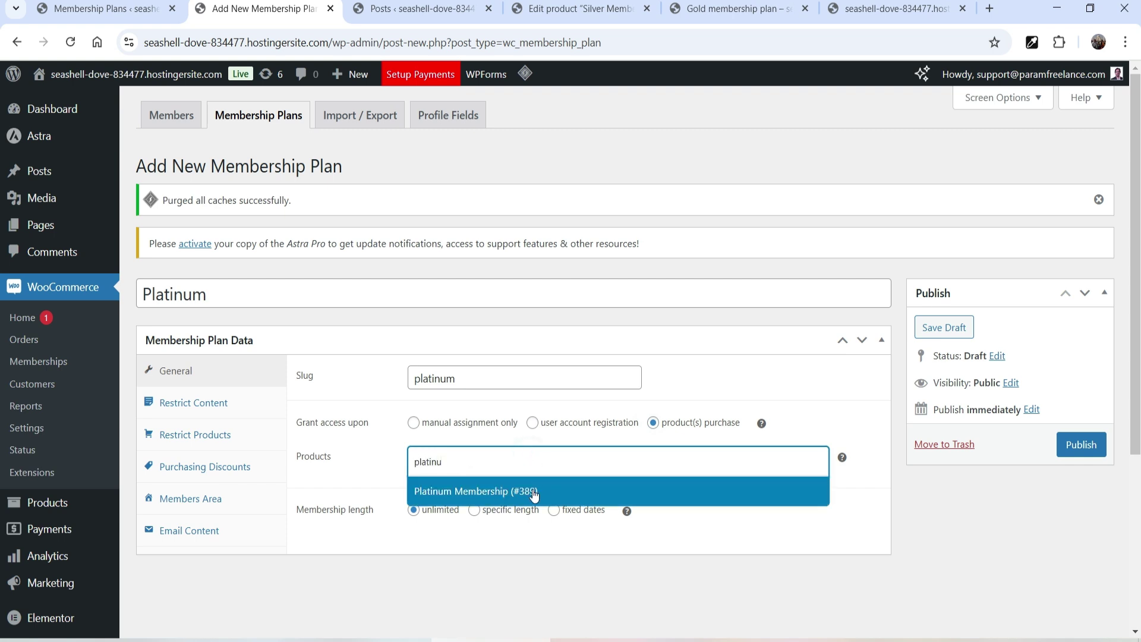
{"action": "left_click", "coordinate": [533, 491]}
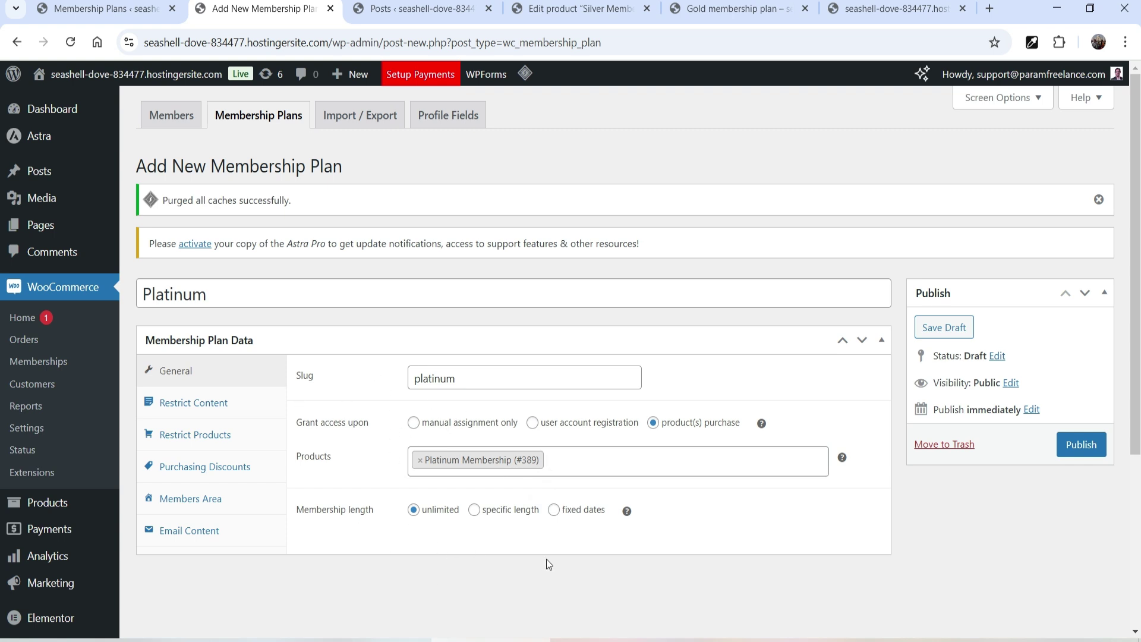
Add a product-category rule so only Platinum members can purchase Garden Decor items.
{"action": "left_click", "coordinate": [184, 435]}
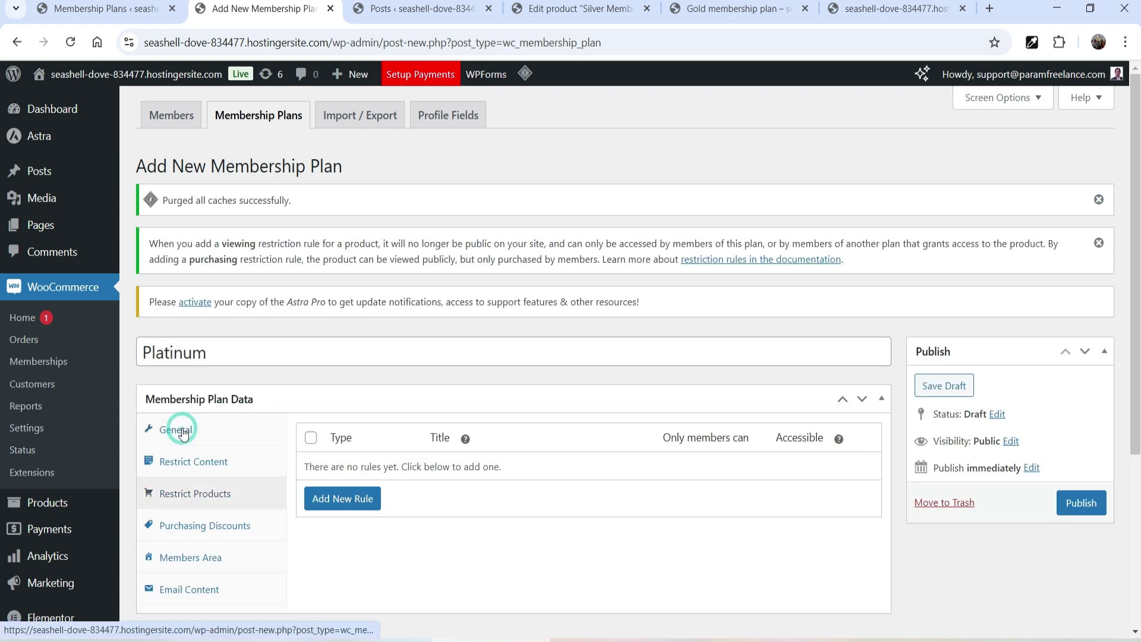
{"action": "scroll", "coordinate": [416, 430], "scroll_direction": "down", "scroll_amount": 3}
{"action": "left_click", "coordinate": [340, 347]}
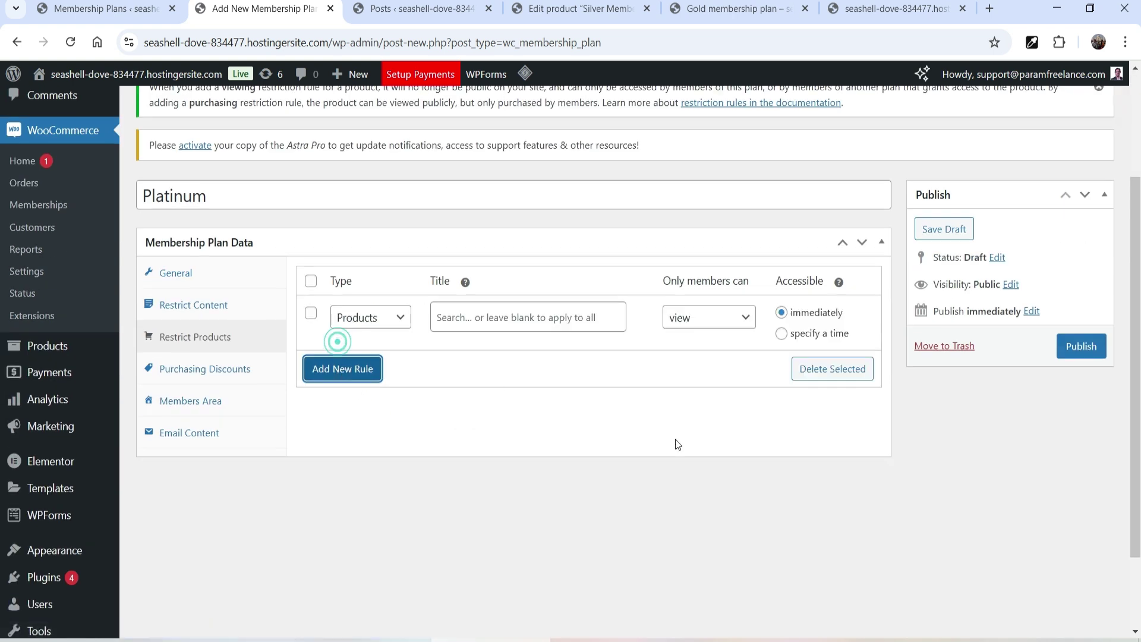
{"action": "left_click", "coordinate": [392, 317]}
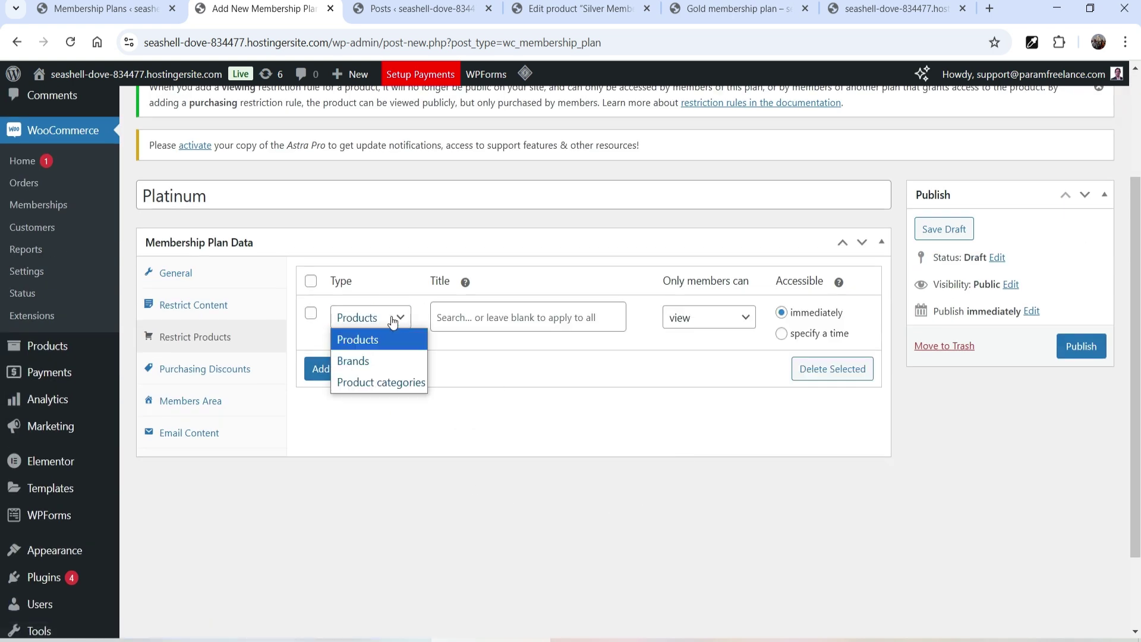
{"action": "left_click", "coordinate": [390, 380]}
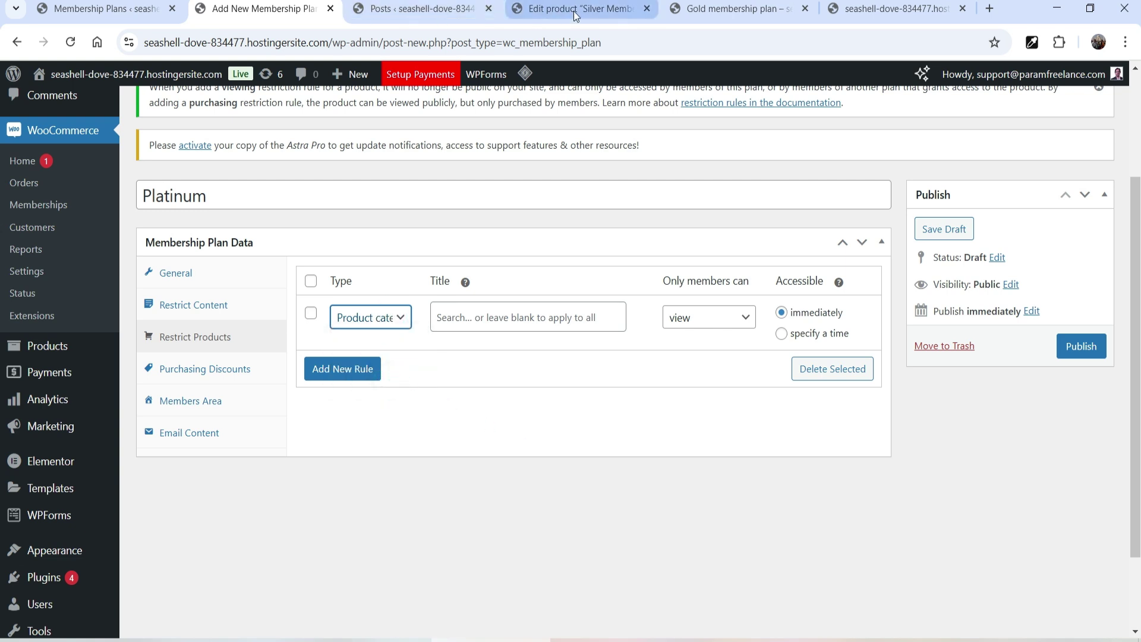
{"action": "left_click", "coordinate": [734, 9]}
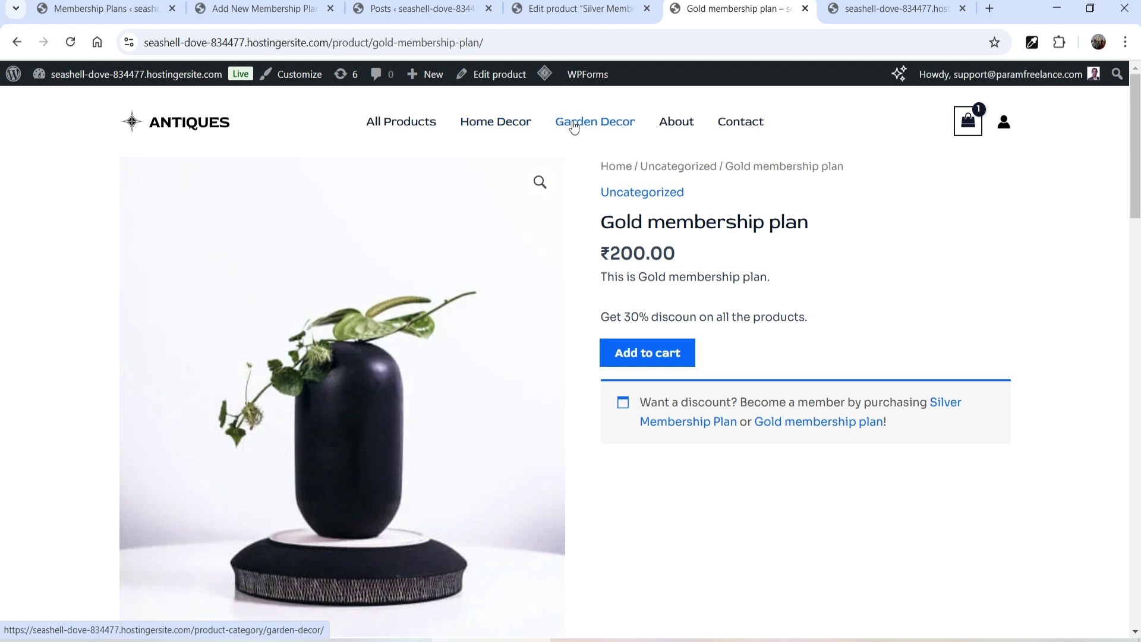
{"action": "left_click", "coordinate": [264, 9]}
{"action": "left_click", "coordinate": [530, 316]}
{"action": "type", "text": "garden"}
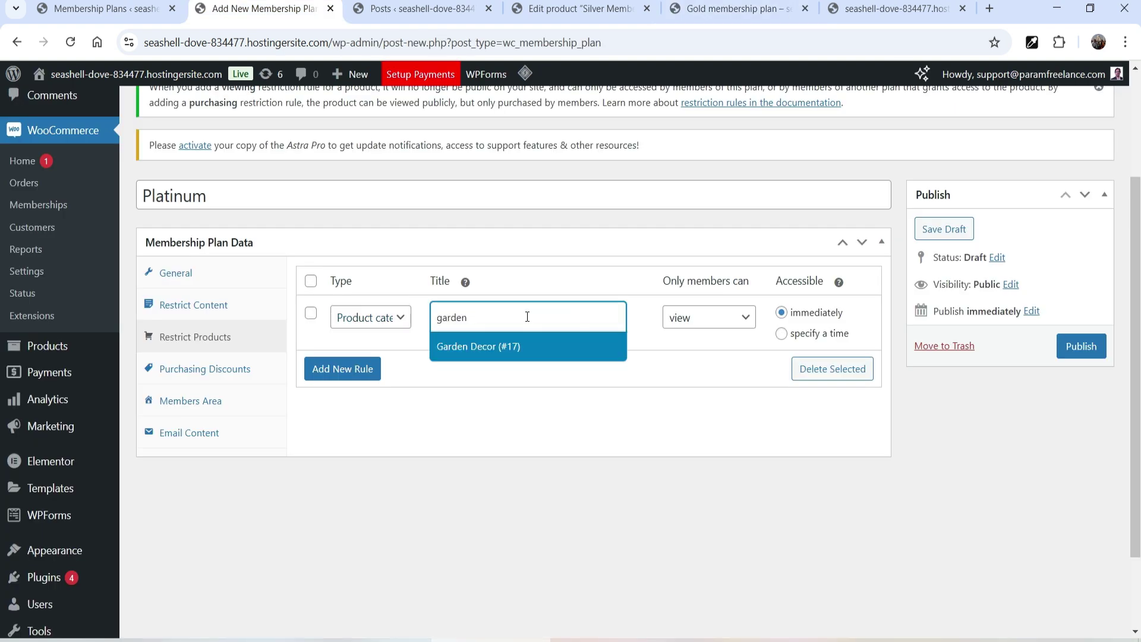
{"action": "left_click", "coordinate": [493, 356]}
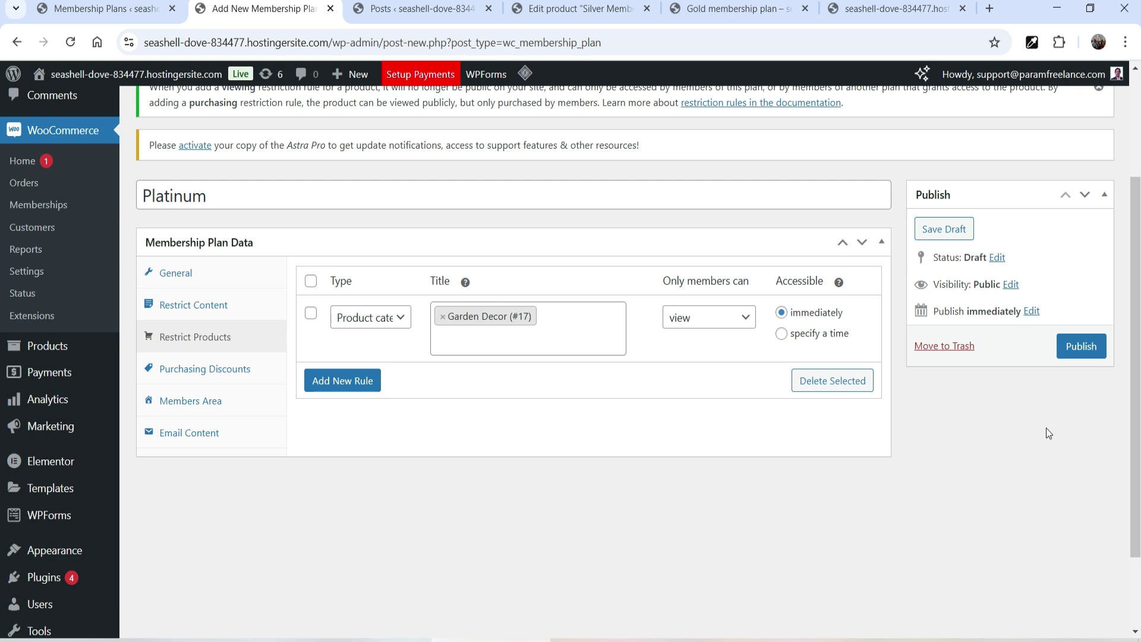
{"action": "left_click", "coordinate": [703, 324]}
{"action": "left_click", "coordinate": [706, 359]}
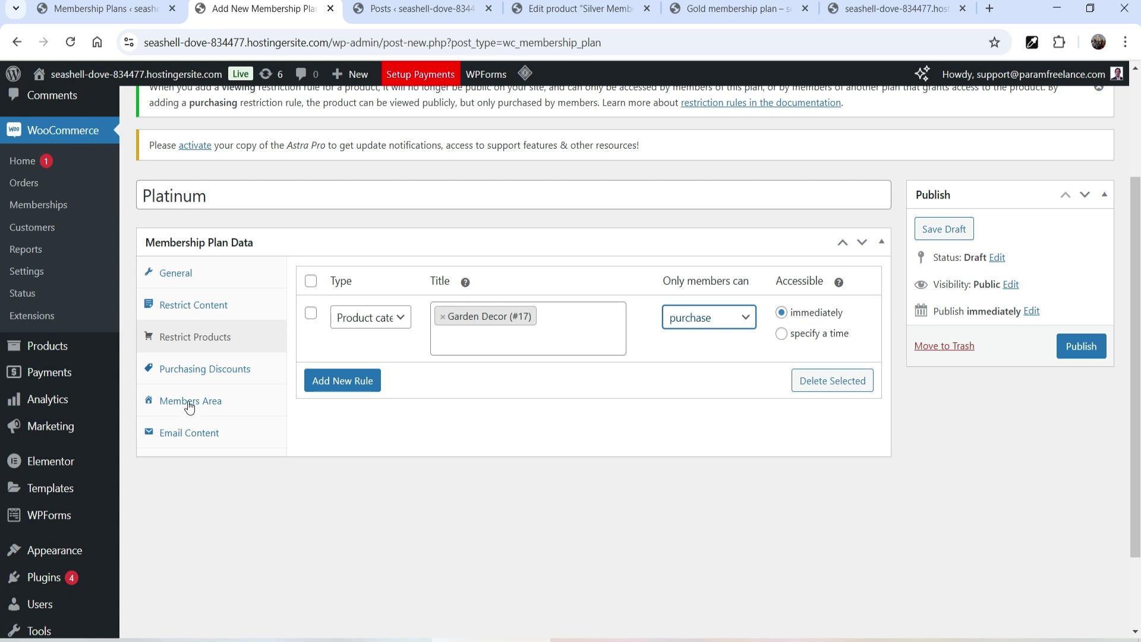
Add an active 50% purchasing discount on the Garden Decor category.
{"action": "left_click", "coordinate": [206, 369]}
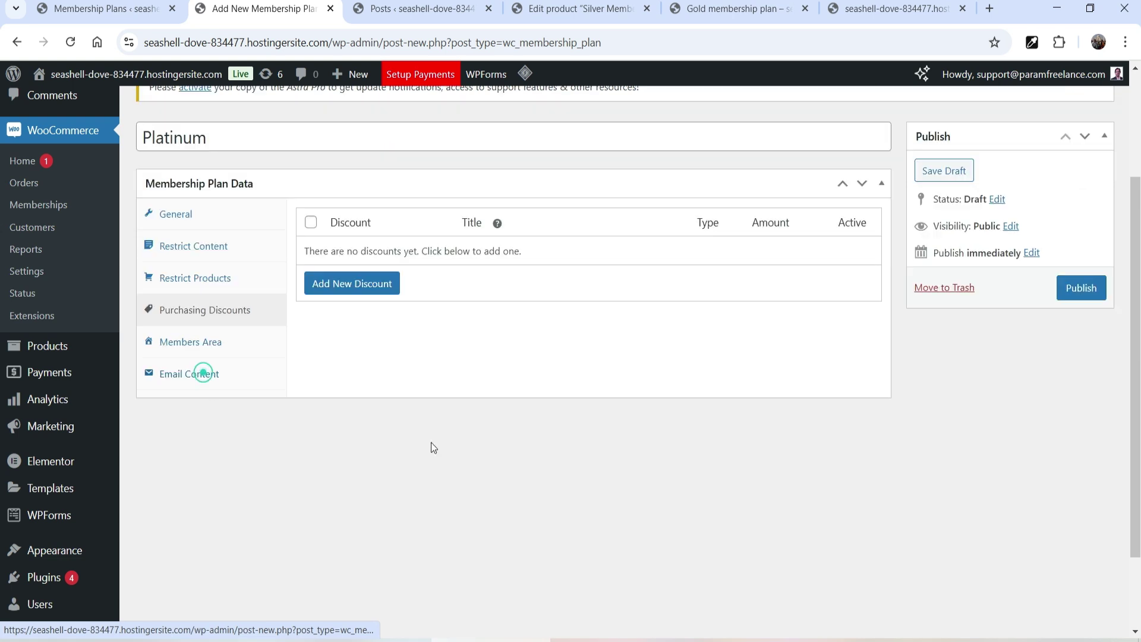
{"action": "left_click", "coordinate": [332, 283]}
{"action": "left_click", "coordinate": [393, 259]}
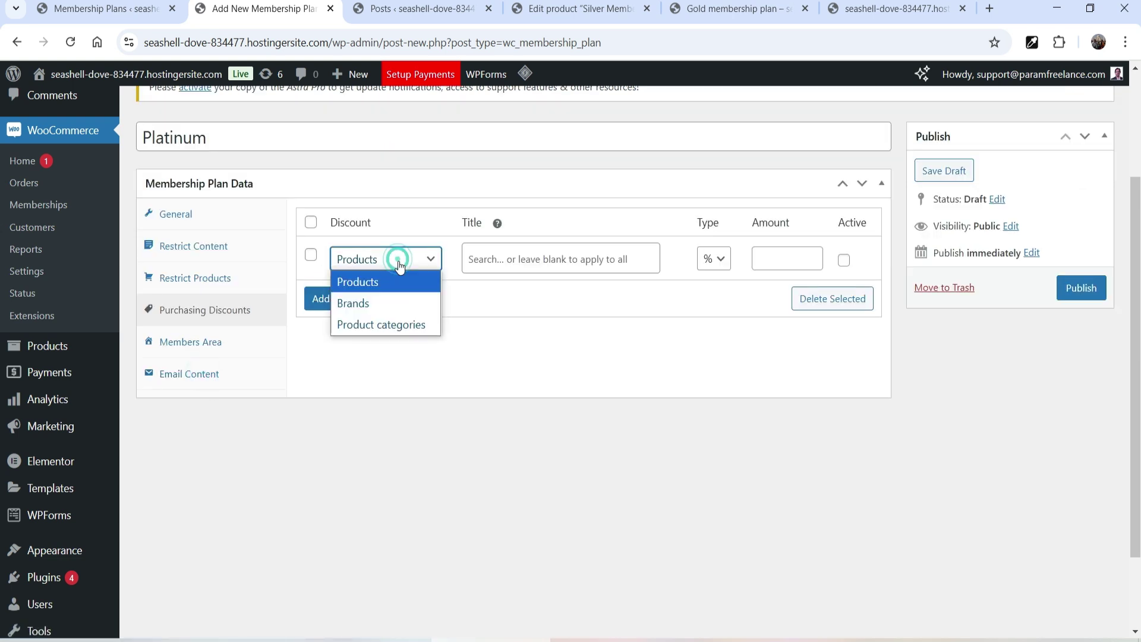
{"action": "left_click", "coordinate": [404, 321]}
{"action": "left_click", "coordinate": [516, 265]}
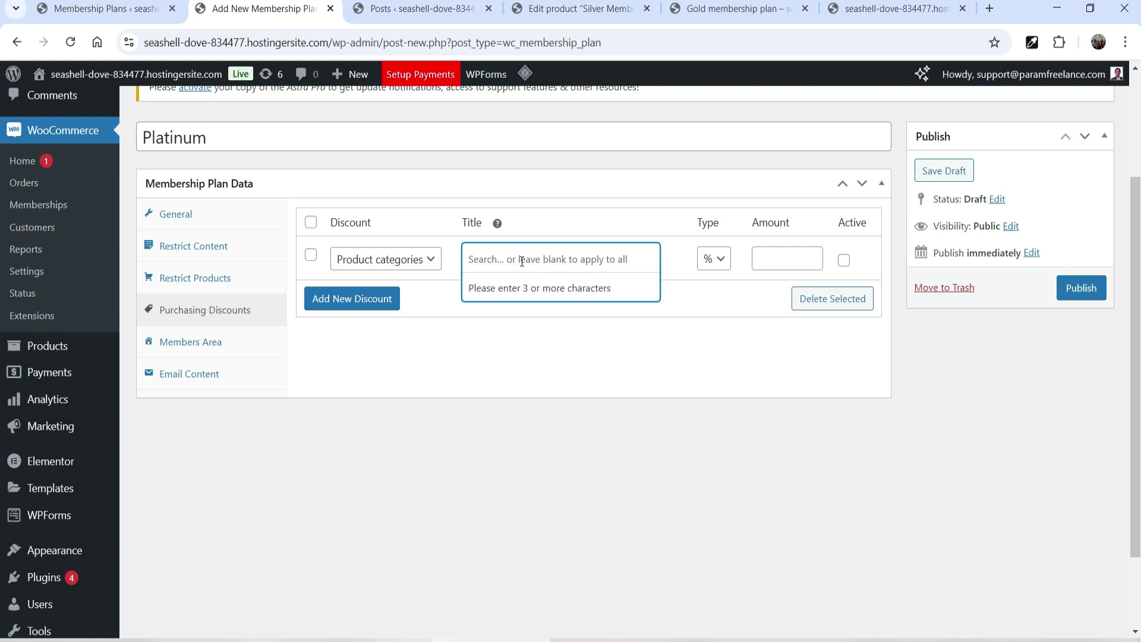
{"action": "left_click", "coordinate": [779, 270]}
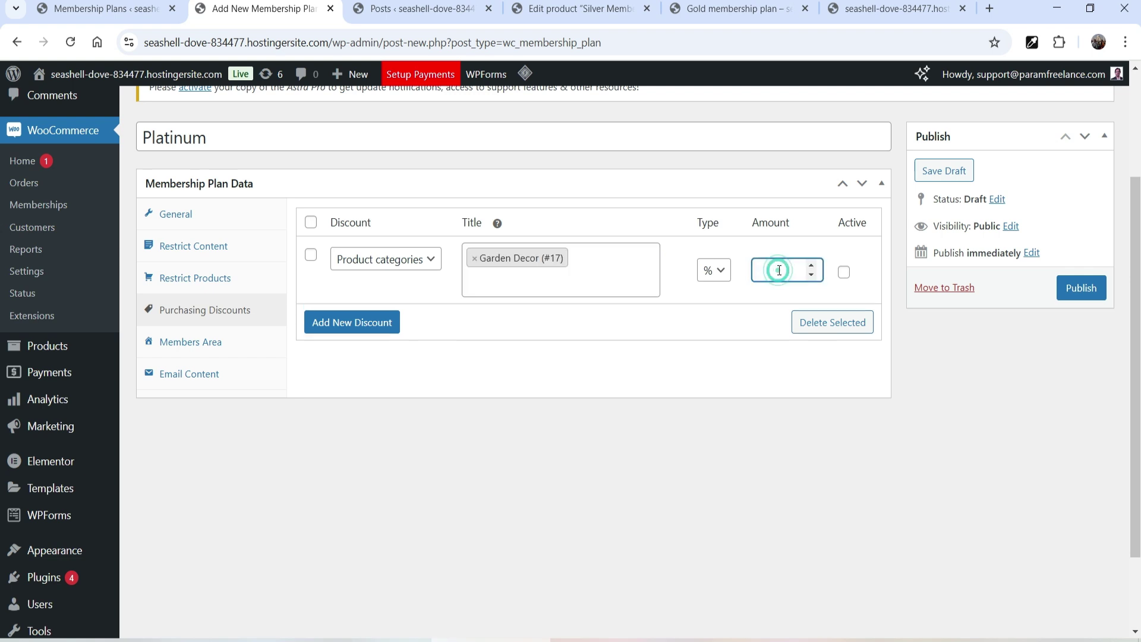
{"action": "type", "text": "50"}
{"action": "left_click", "coordinate": [843, 271]}
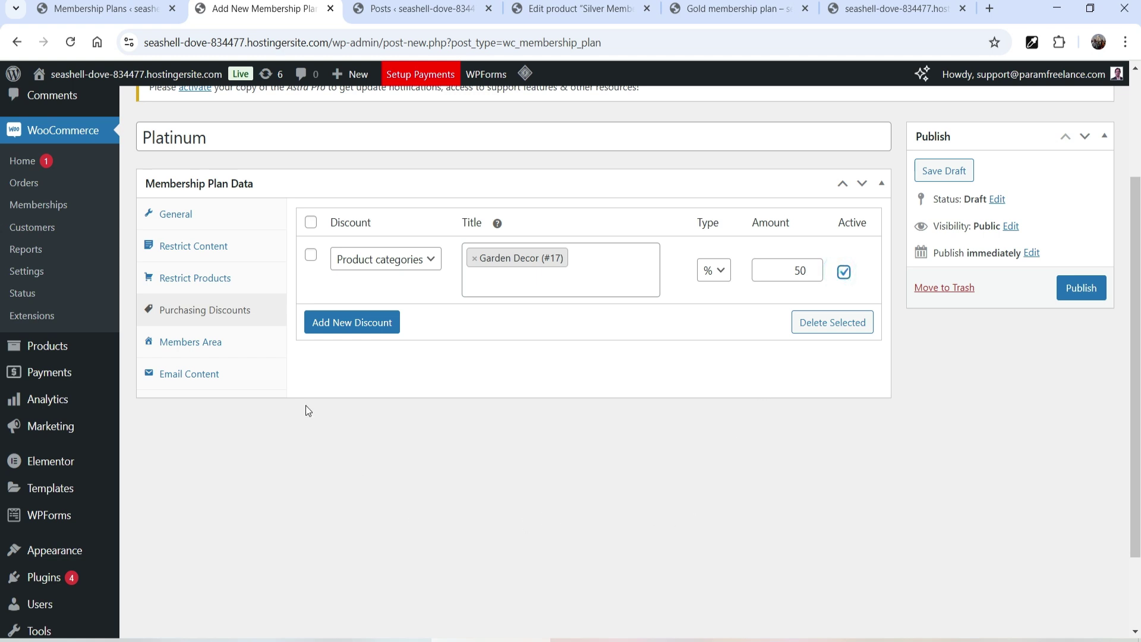
Add an active 40% discount on all products and publish the Platinum plan.
{"action": "left_click", "coordinate": [351, 326]}
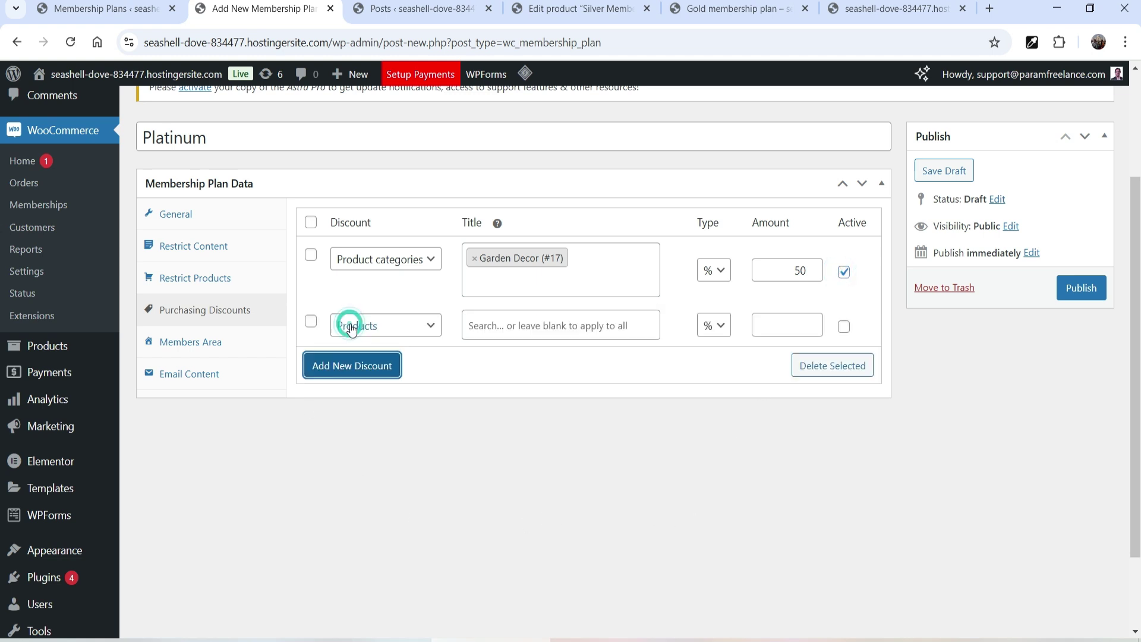
{"action": "left_click", "coordinate": [389, 327]}
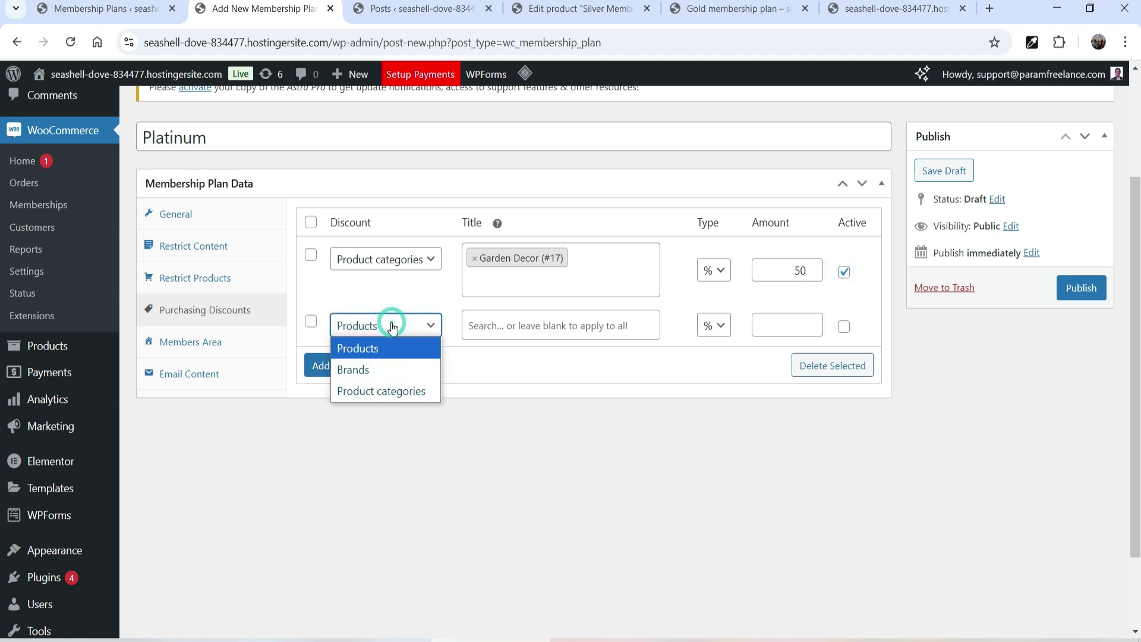
{"action": "left_click", "coordinate": [512, 329]}
{"action": "left_click", "coordinate": [618, 423]}
{"action": "left_click", "coordinate": [767, 323]}
{"action": "type", "text": "4"}
{"action": "left_click", "coordinate": [831, 351]}
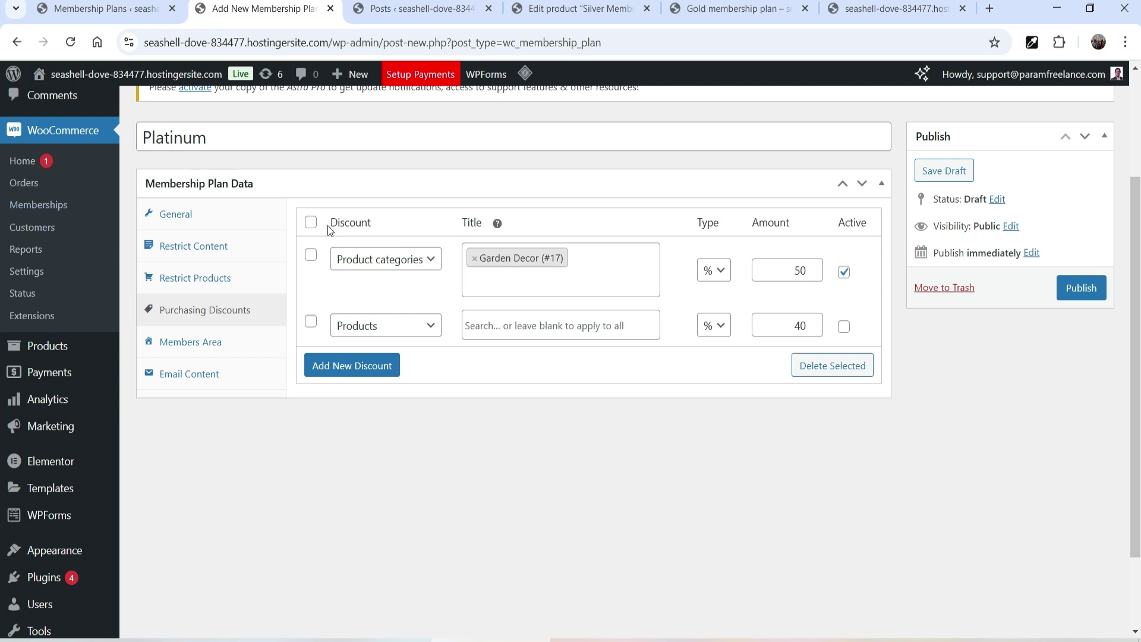
{"action": "left_click", "coordinate": [844, 334]}
{"action": "left_click", "coordinate": [1081, 287]}
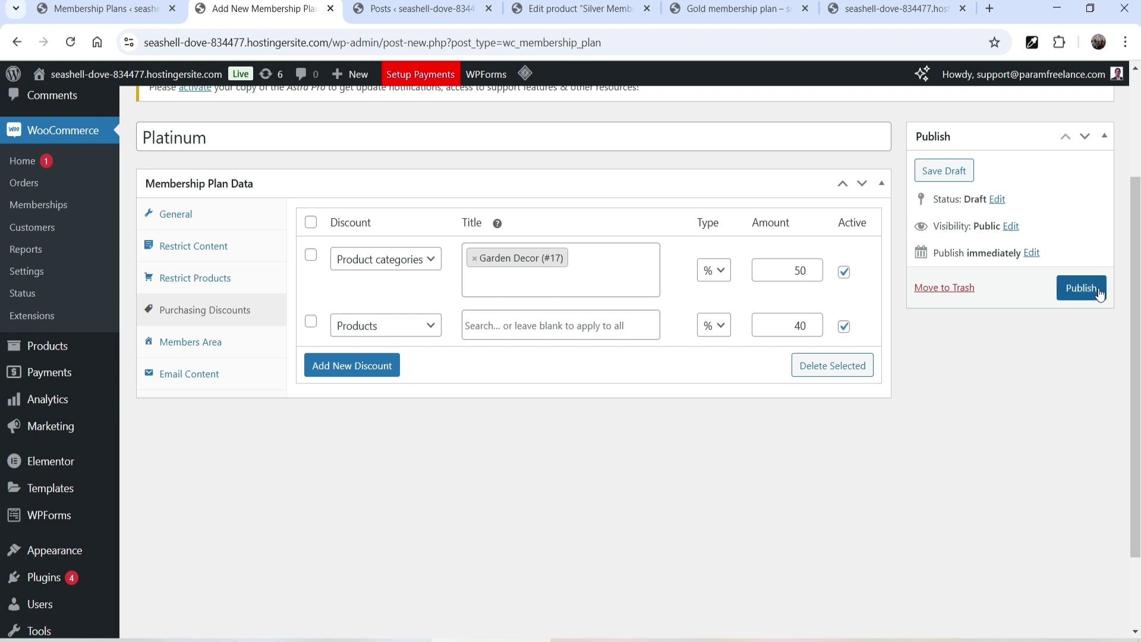
Publish the Platinum plan and open the storefront's All Products listing.
{"action": "left_click", "coordinate": [634, 260]}
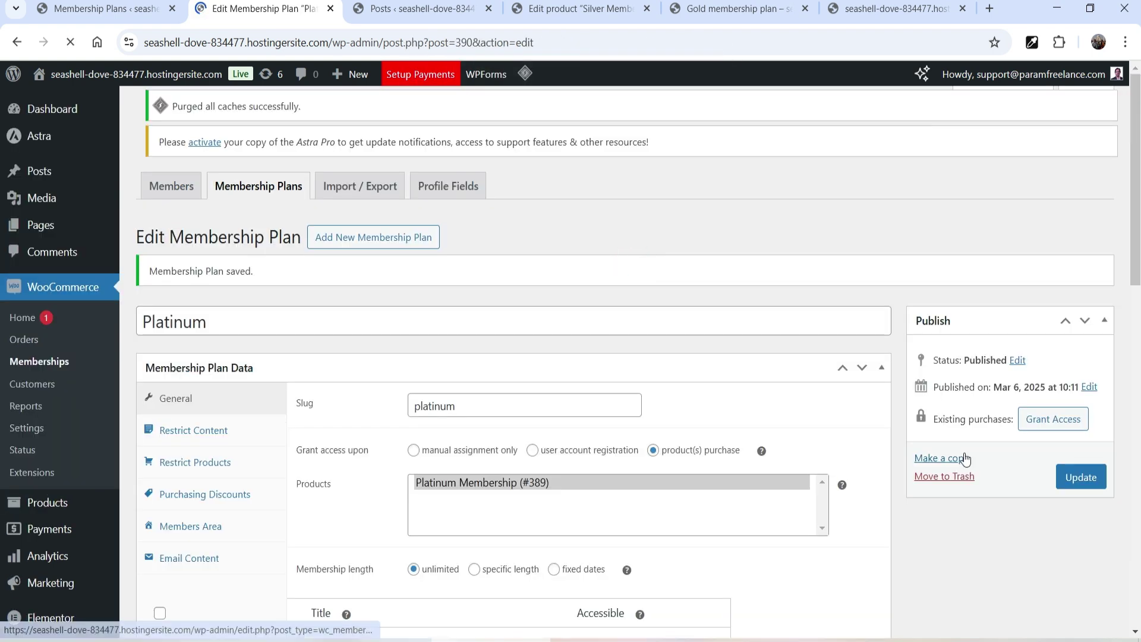
{"action": "left_click", "coordinate": [731, 8]}
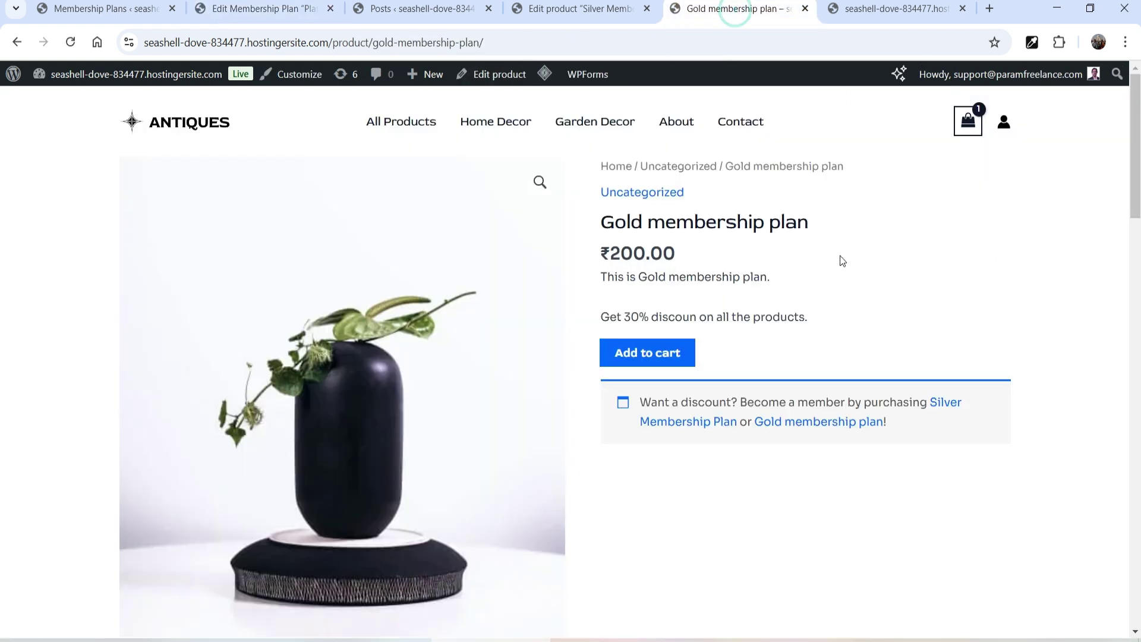
{"action": "left_click", "coordinate": [407, 123]}
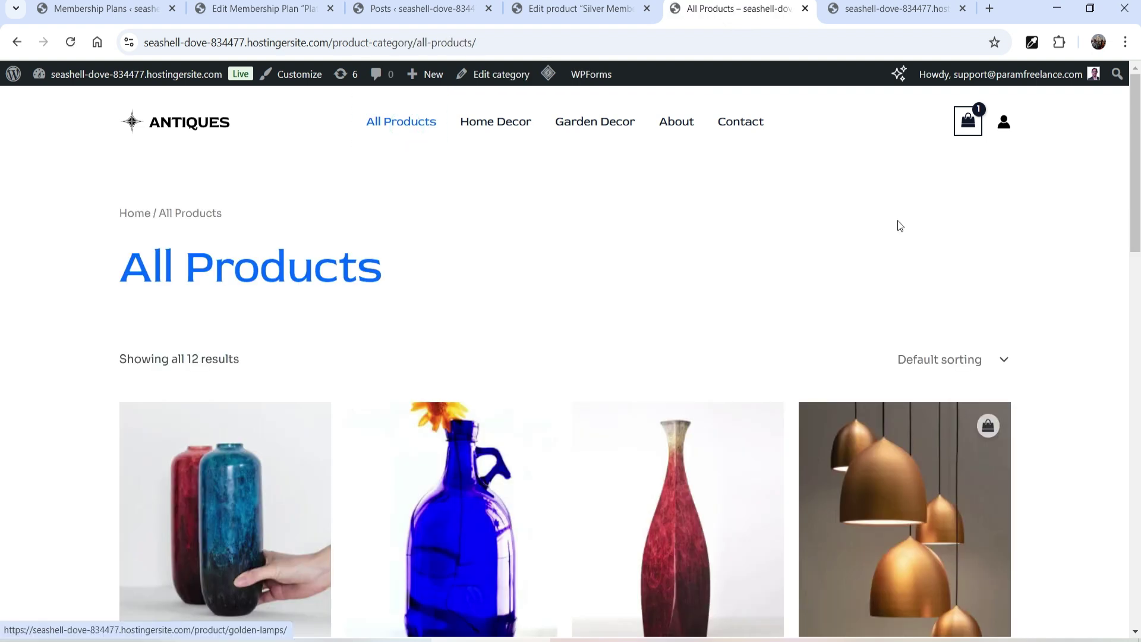
Review the Colorful Bottle's membership discount offer in the Home Decor category.
{"action": "left_click", "coordinate": [526, 143]}
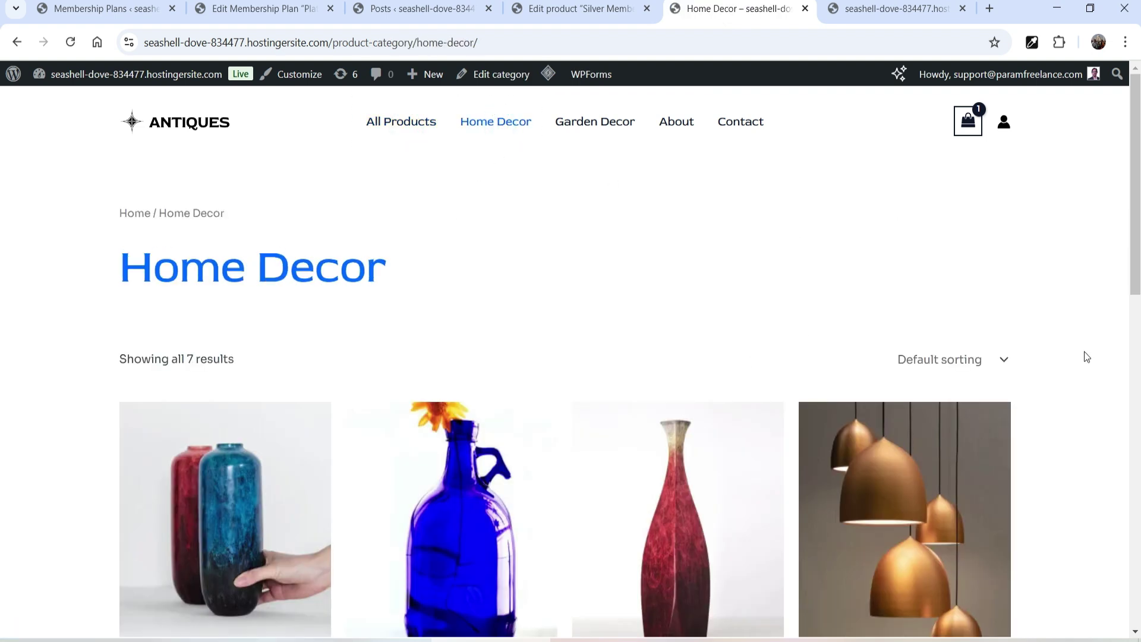
{"action": "scroll", "coordinate": [1084, 351], "scroll_direction": "down", "scroll_amount": 5}
{"action": "left_click", "coordinate": [473, 251]}
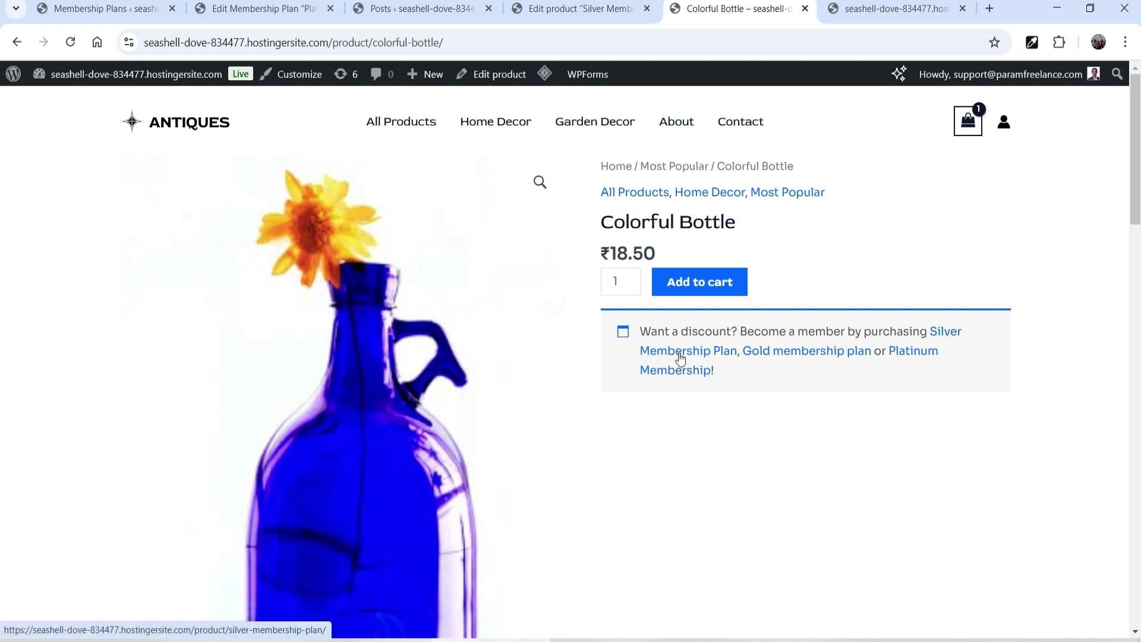
Return to the All Products page and copy its address.
{"action": "left_click", "coordinate": [914, 356]}
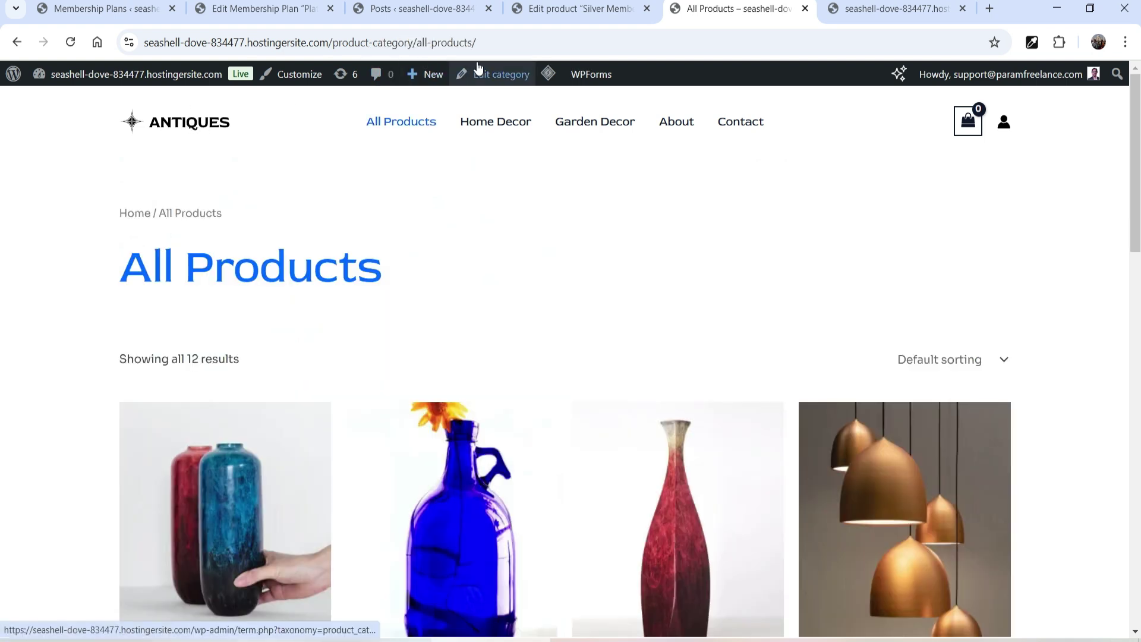
{"action": "left_click", "coordinate": [511, 37]}
{"action": "key", "text": "ctrl+c"}
{"action": "left_click", "coordinate": [1125, 41]}
Load the copied All Products page in a new Incognito window.
{"action": "left_click", "coordinate": [1093, 122]}
{"action": "key", "text": "ctrl+v"}
{"action": "key", "text": "Return"}
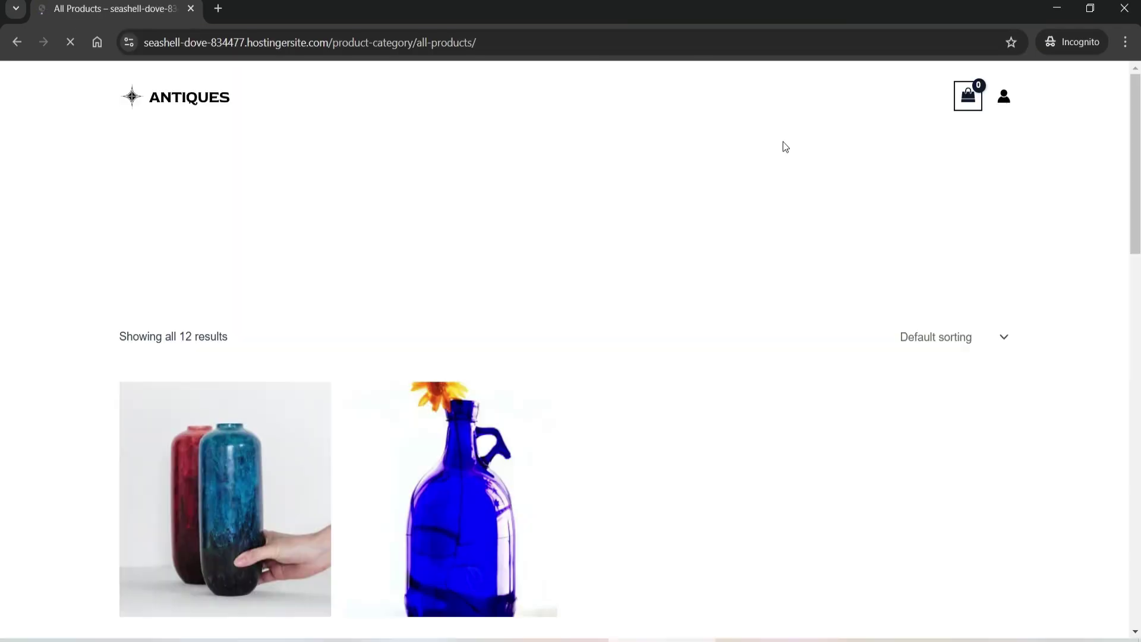
Check the Colorful Bottle's price in Home Decor as a logged-out shopper.
{"action": "left_click", "coordinate": [504, 98]}
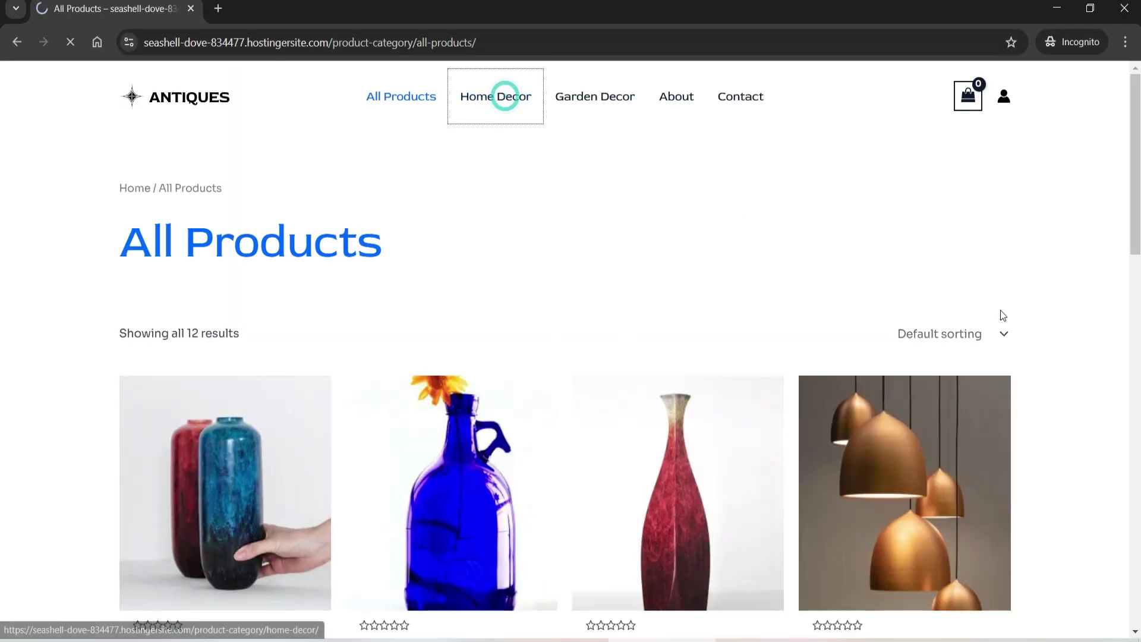
{"action": "scroll", "coordinate": [376, 303], "scroll_direction": "down", "scroll_amount": 3}
{"action": "left_click", "coordinate": [377, 294]}
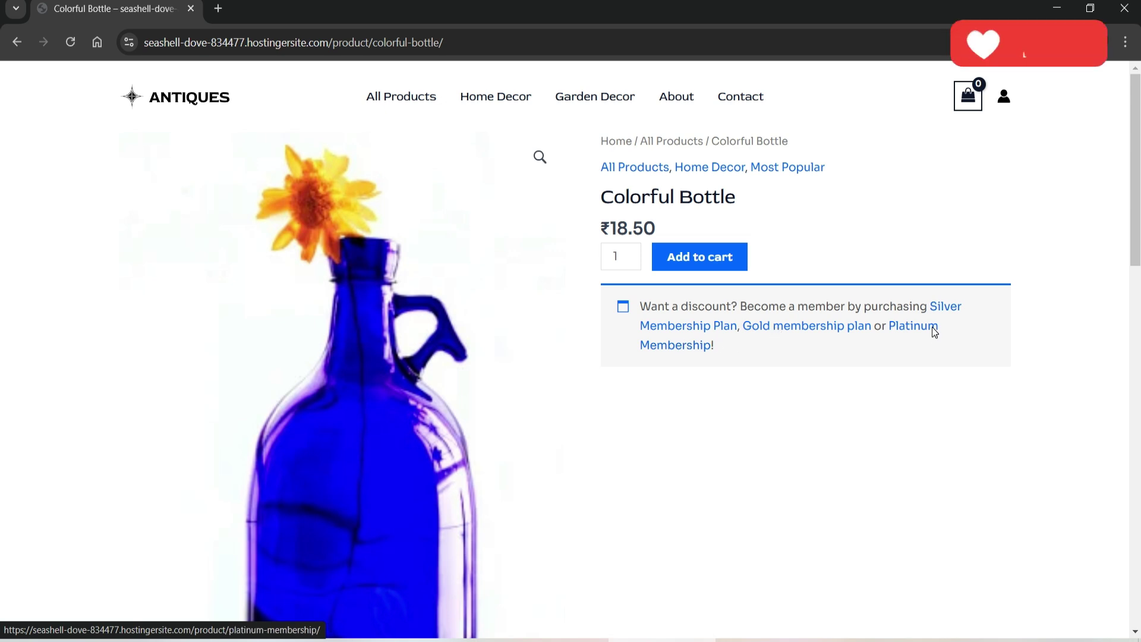
Check Wooden Greenery in Garden Decor, then add Platinum Membership (₹300.00) to the cart.
{"action": "left_click", "coordinate": [584, 99]}
{"action": "scroll", "coordinate": [1085, 251], "scroll_direction": "down", "scroll_amount": 6}
{"action": "left_click", "coordinate": [915, 189]}
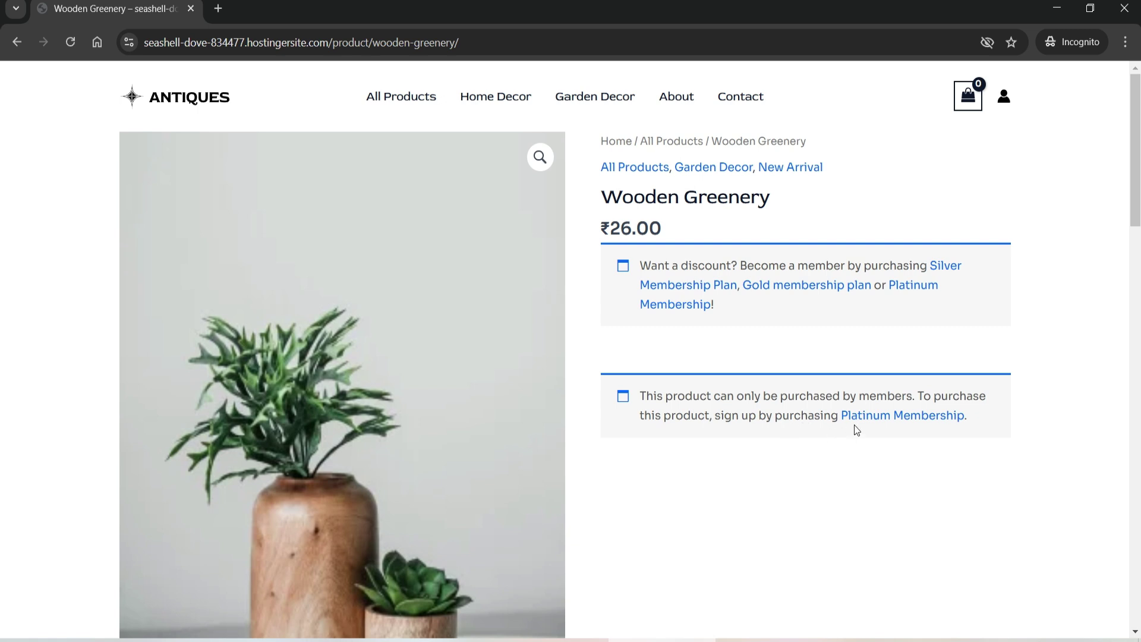
{"action": "left_click", "coordinate": [915, 424]}
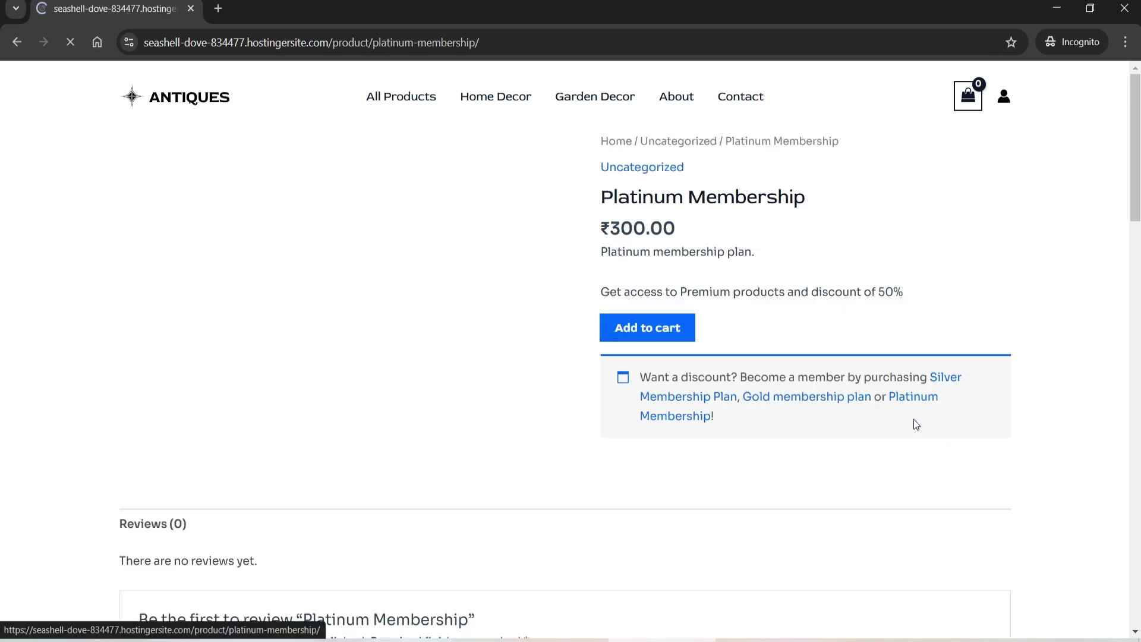
{"action": "left_click", "coordinate": [653, 337]}
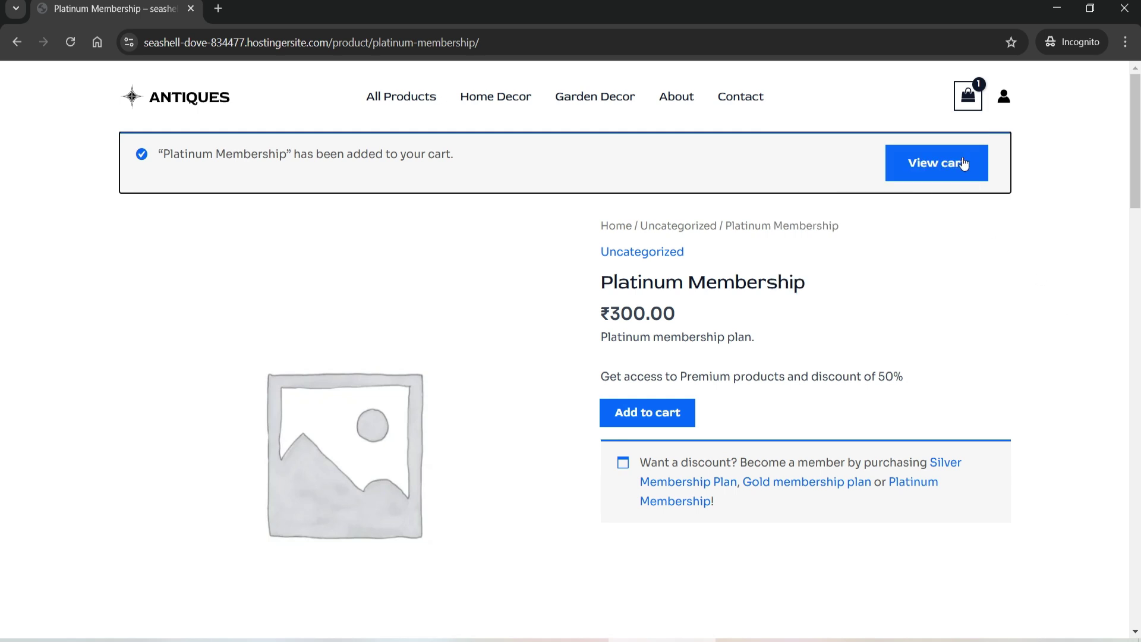
Proceed from the cart to checkout and enter the customer's e-mail address.
{"action": "mouse_move", "coordinate": [968, 96]}
{"action": "left_click", "coordinate": [907, 301]}
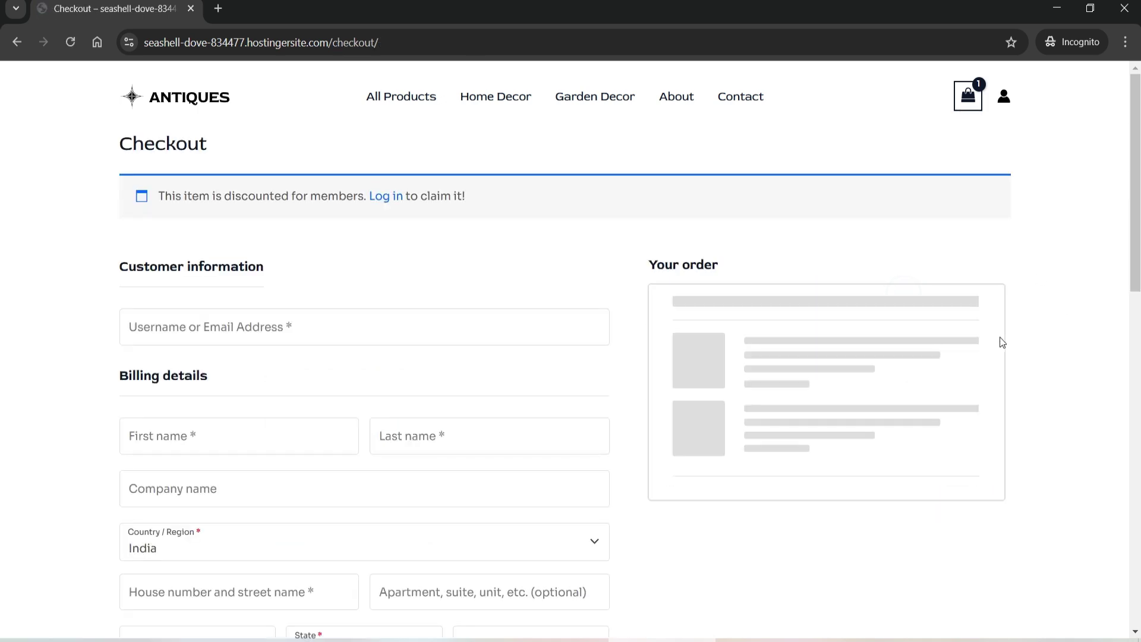
{"action": "left_click", "coordinate": [303, 328]}
{"action": "type", "text": "jim."}
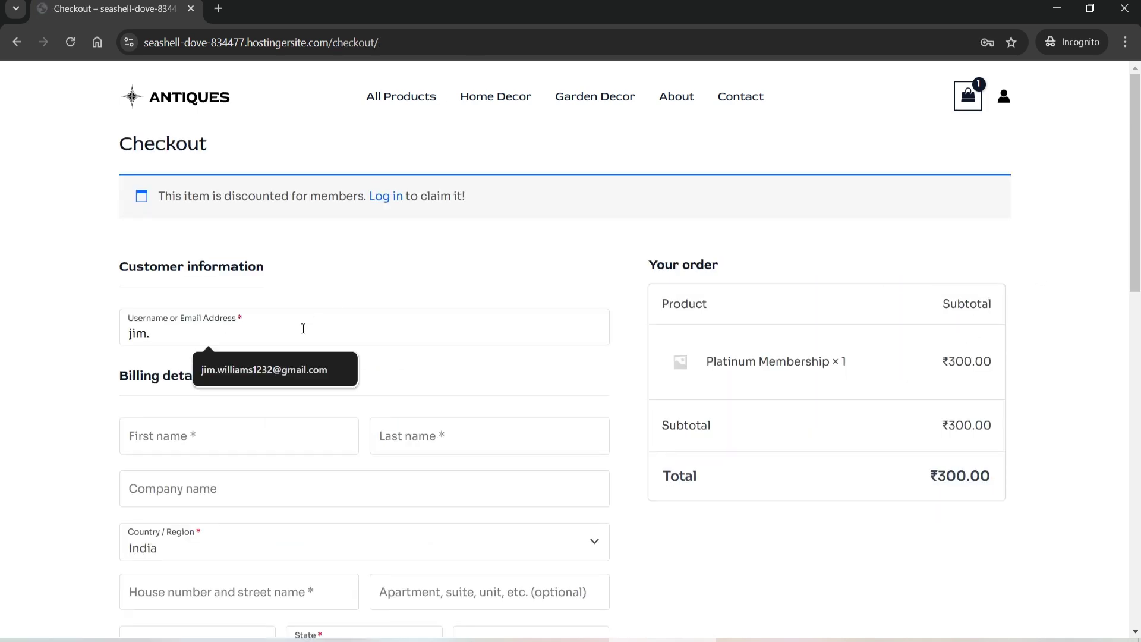
{"action": "key", "text": "BackSpace"}
{"action": "key", "text": "BackSpace"}
{"action": "key", "text": "BackSpace"}
{"action": "key", "text": "BackSpace"}
{"action": "type", "text": "jo"}
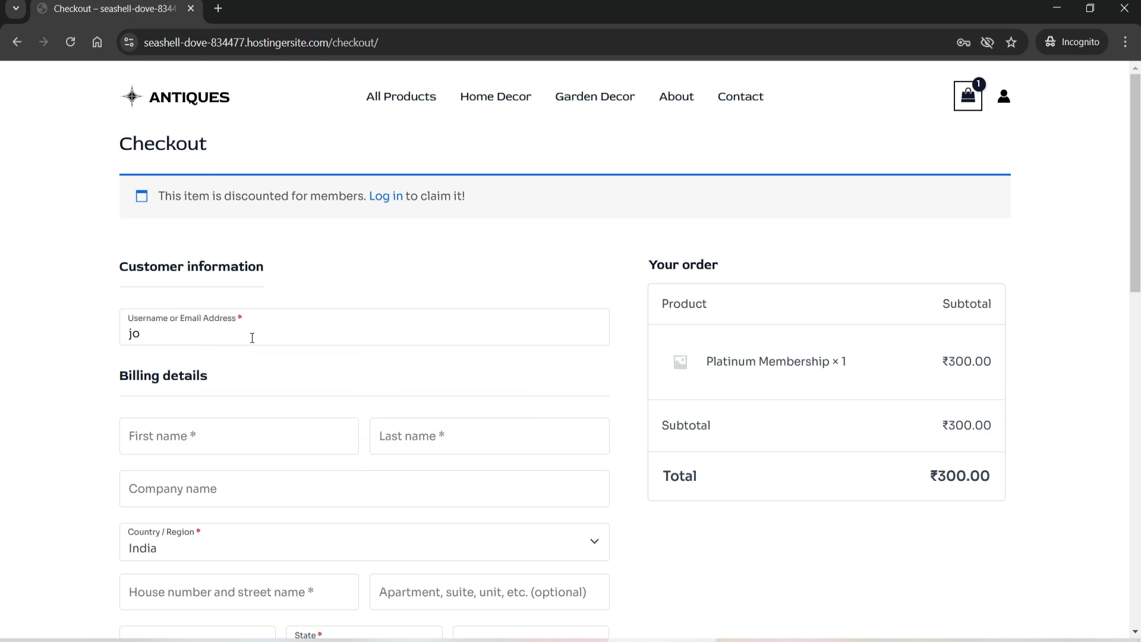
{"action": "type", "text": "hn@example.com"}
Fill in the billing name and street address, then place the ₹300.00 cash-on-delivery order.
{"action": "left_click", "coordinate": [248, 436]}
{"action": "key", "text": "Tab"}
{"action": "left_click", "coordinate": [237, 592]}
{"action": "type", "text": "123 lake street"}
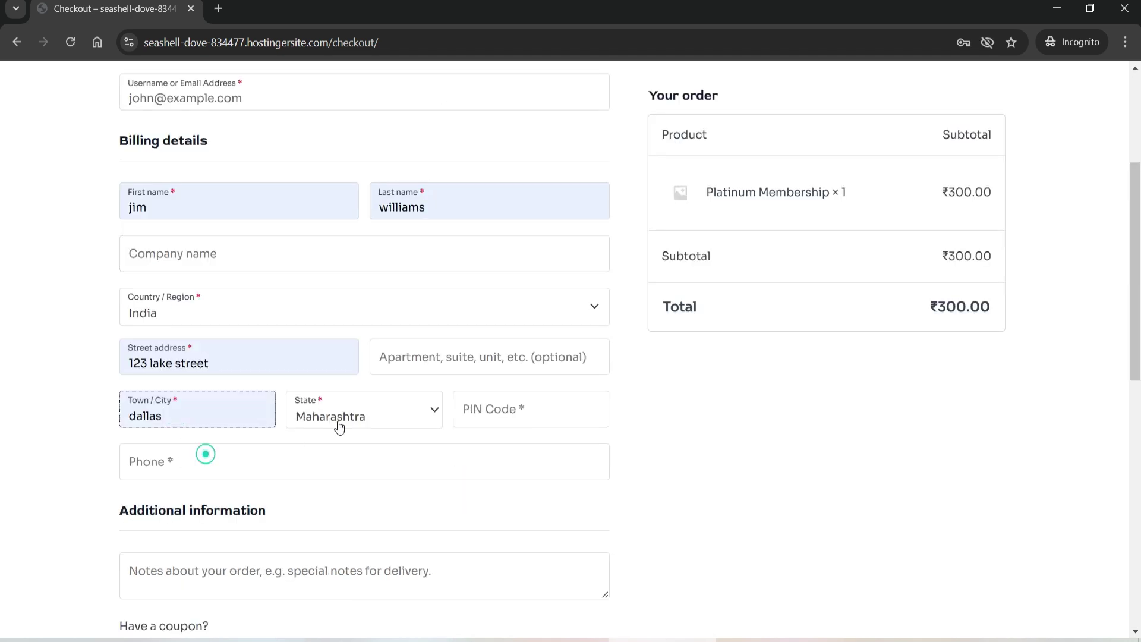
{"action": "scroll", "coordinate": [501, 383], "scroll_direction": "down", "scroll_amount": 9}
{"action": "left_click", "coordinate": [387, 362]}
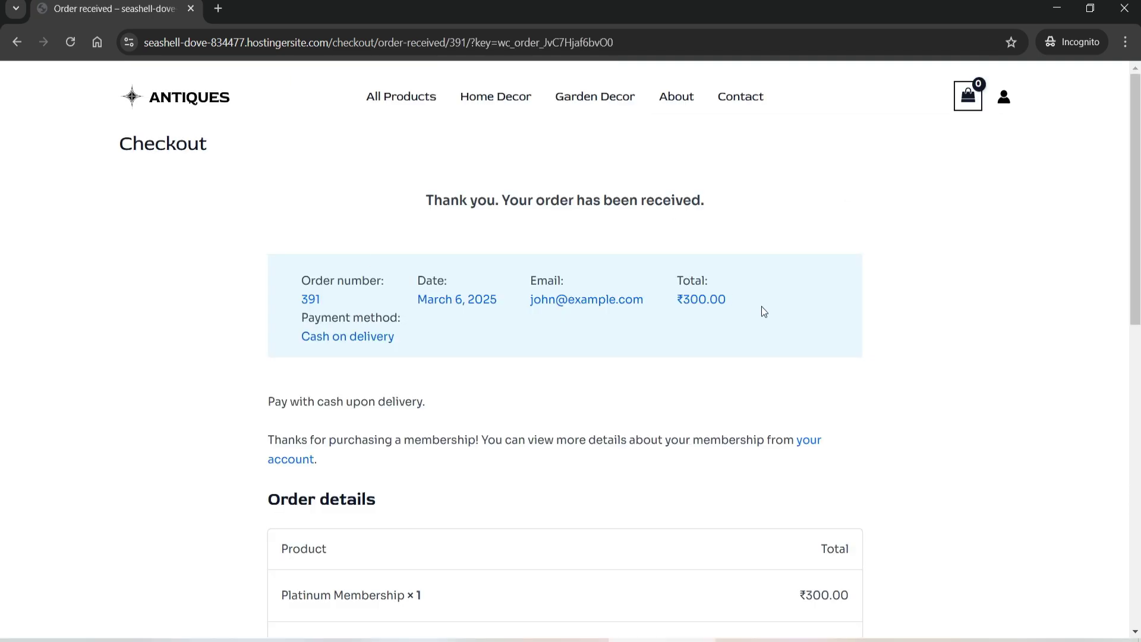
Check discounted Garden Decor prices on Unique Wooden Vase and Wooden Greenery (₹7.80, was ₹26.00).
{"action": "left_click", "coordinate": [595, 96]}
{"action": "scroll", "coordinate": [683, 224], "scroll_direction": "down", "scroll_amount": 2}
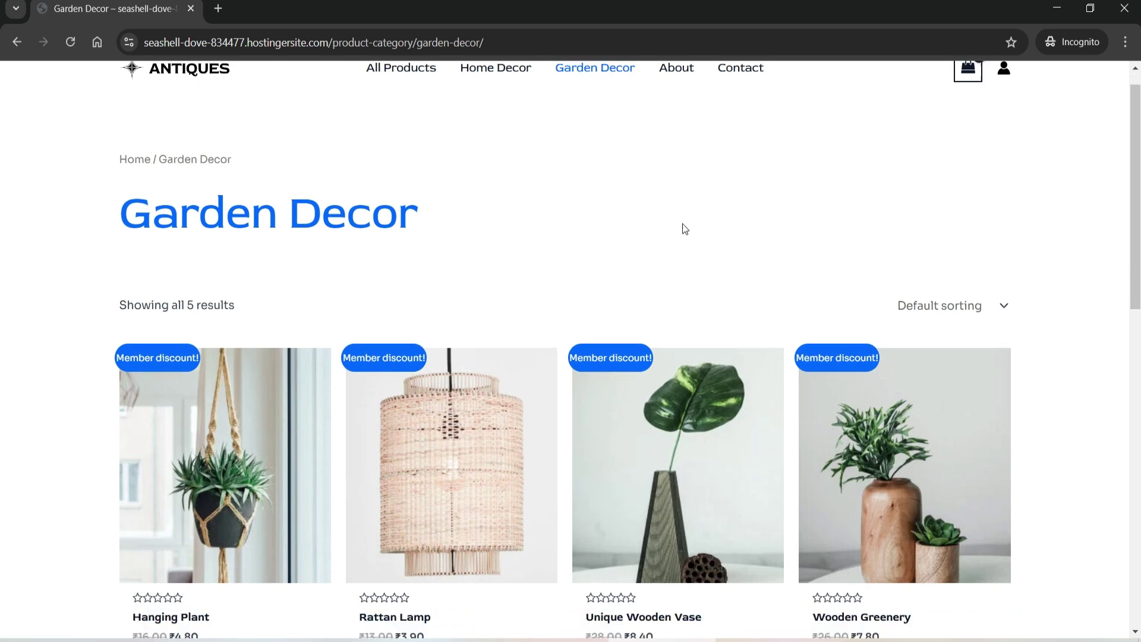
{"action": "left_click", "coordinate": [659, 369]}
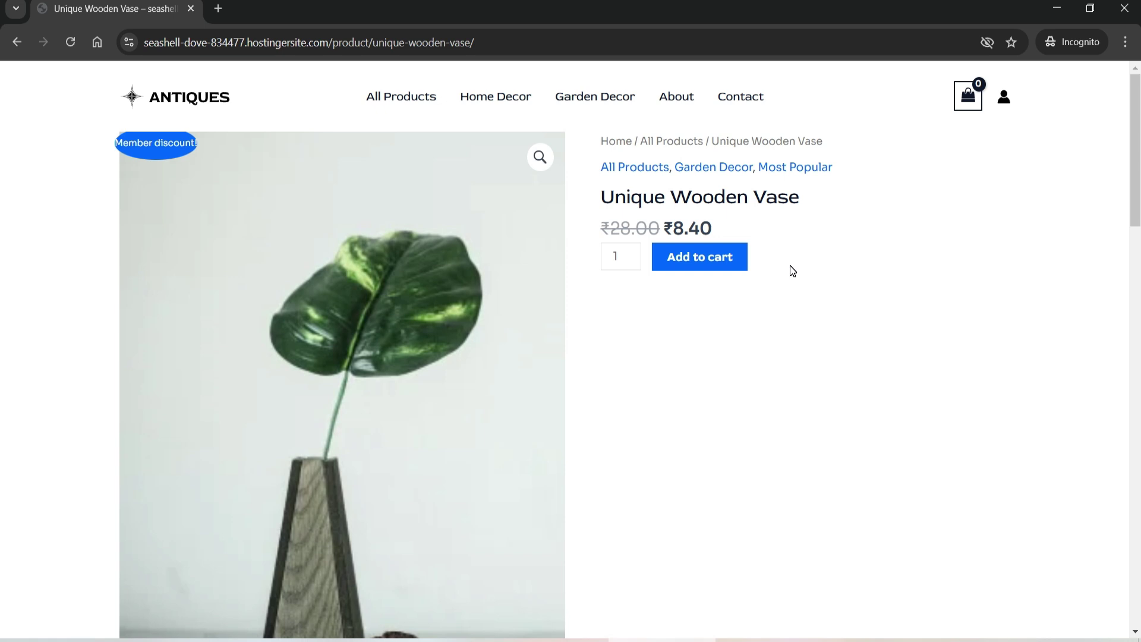
{"action": "left_click", "coordinate": [598, 97]}
{"action": "scroll", "coordinate": [857, 251], "scroll_direction": "down", "scroll_amount": 2}
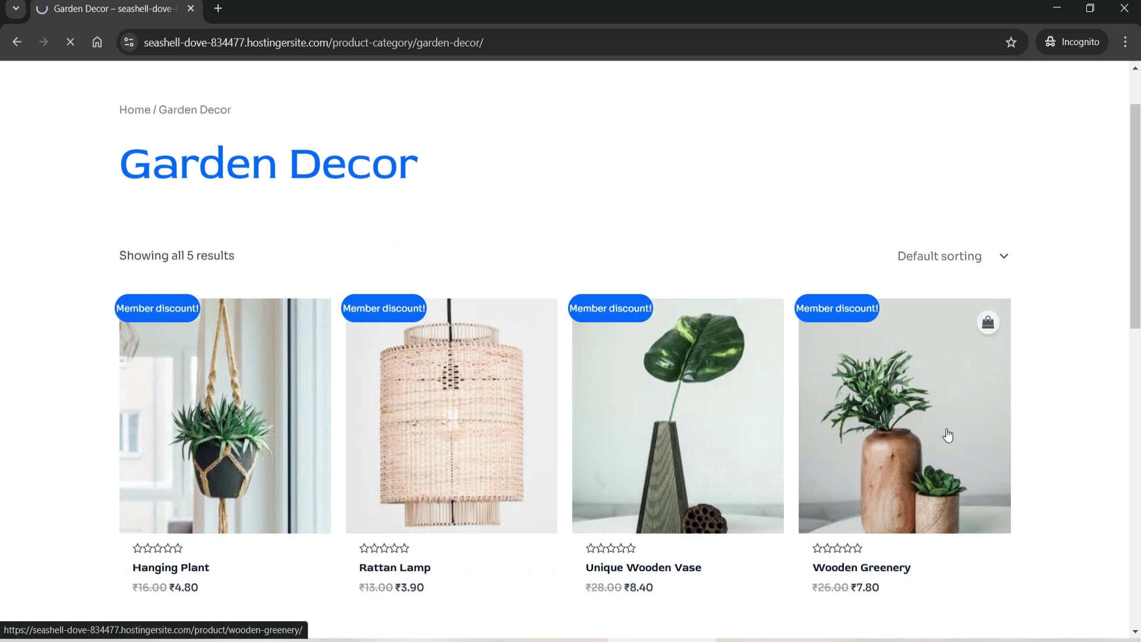
{"action": "left_click", "coordinate": [947, 435]}
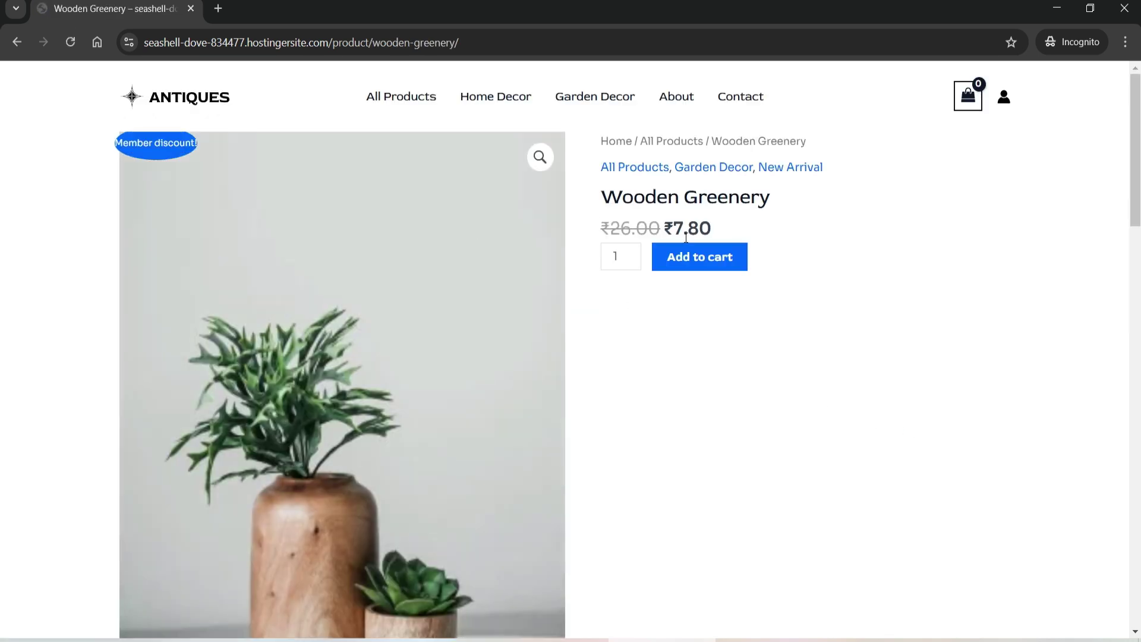
Open a Home Decor vase's product page to compare its price.
{"action": "left_click", "coordinate": [496, 97]}
{"action": "scroll", "coordinate": [850, 227], "scroll_direction": "down", "scroll_amount": 4}
{"action": "left_click", "coordinate": [664, 234]}
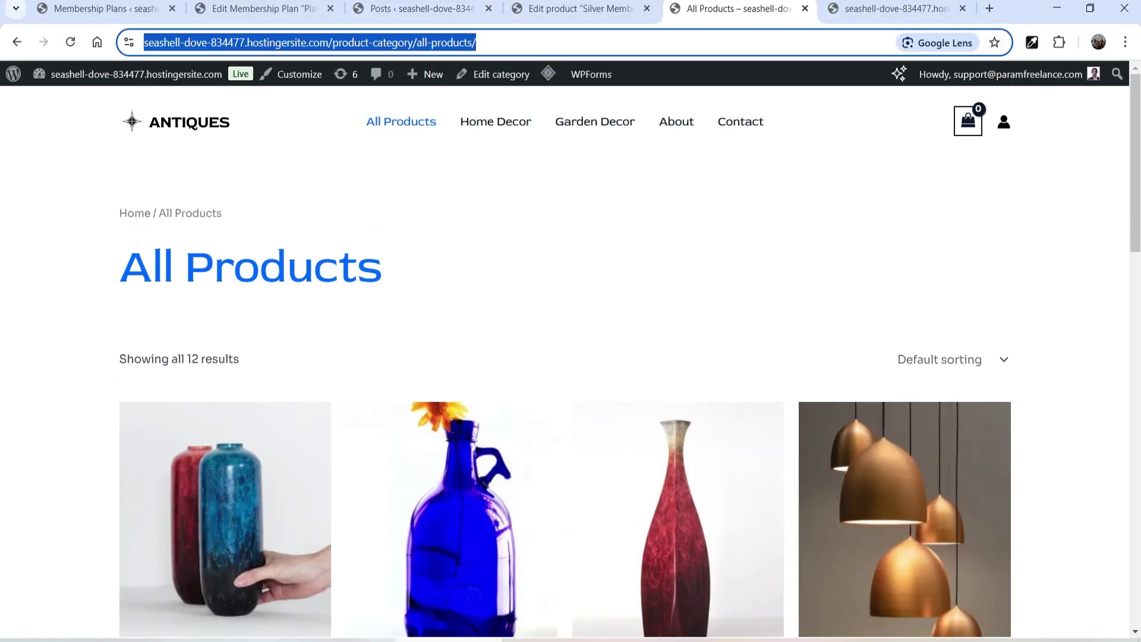
Refresh the admin Membership Plans list to see Platinum with 1 member.
{"action": "left_click", "coordinate": [98, 9]}
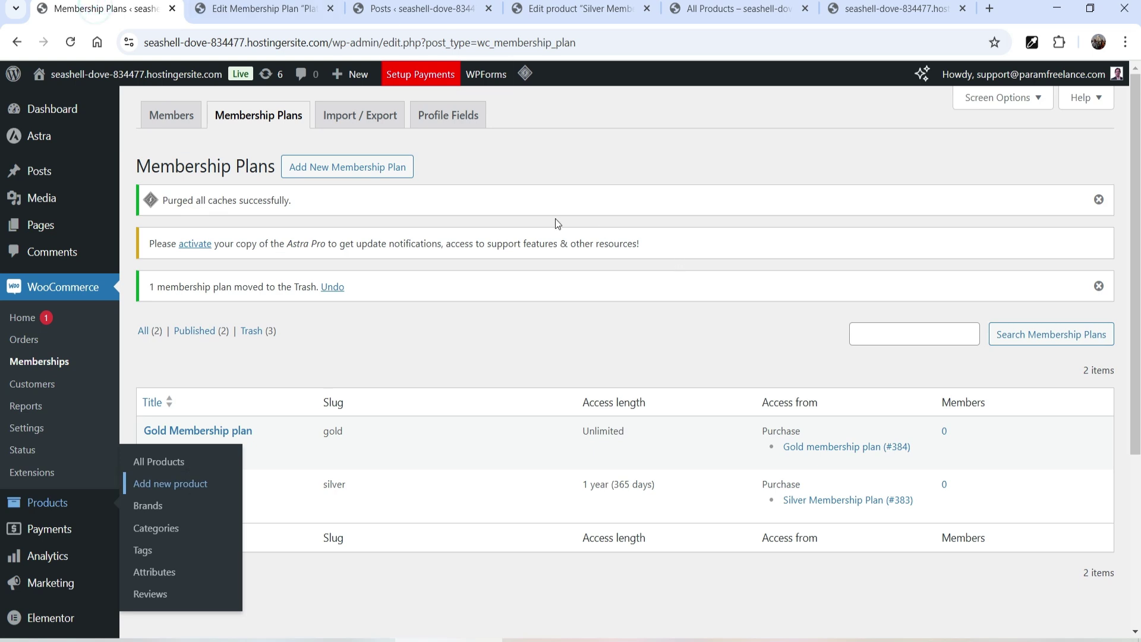
{"action": "left_click", "coordinate": [70, 365]}
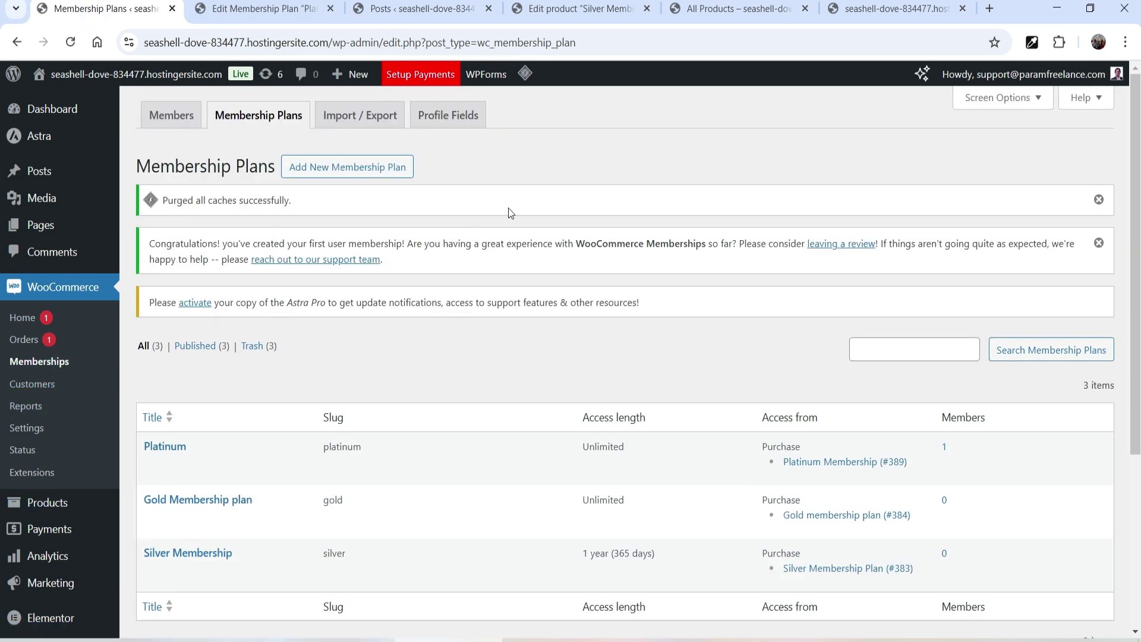
{"action": "scroll", "coordinate": [508, 212], "scroll_direction": "down", "scroll_amount": 1}
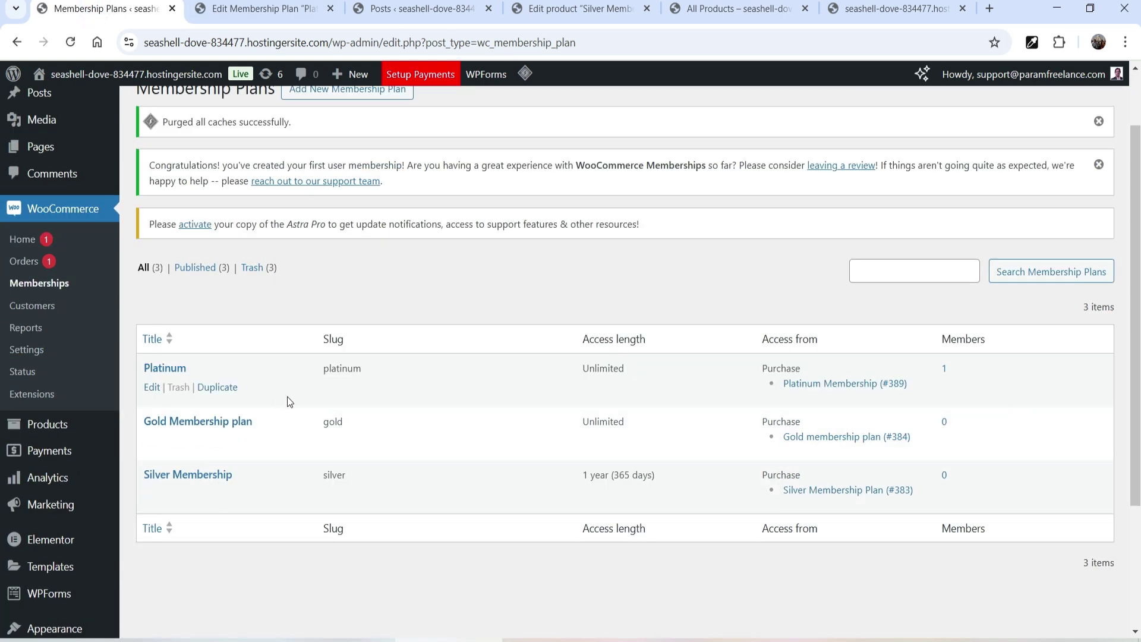
{"action": "scroll", "coordinate": [282, 405], "scroll_direction": "up", "scroll_amount": 1}
Confirm the Members list shows one active Platinum membership, then return to Membership Plans.
{"action": "left_click", "coordinate": [176, 115]}
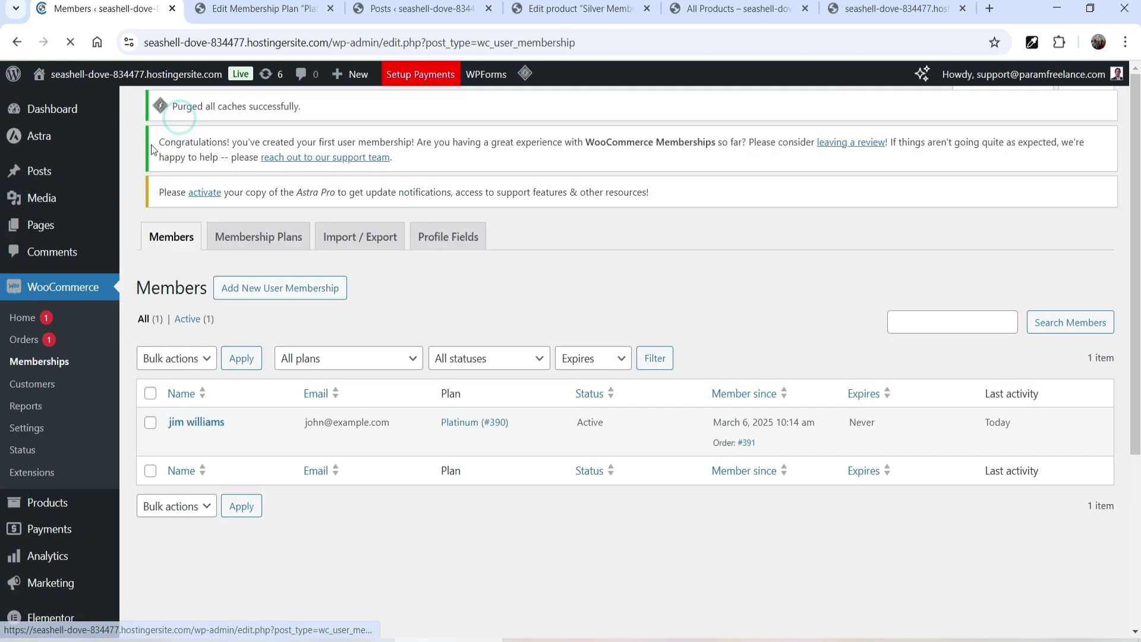
{"action": "scroll", "coordinate": [171, 303], "scroll_direction": "down", "scroll_amount": 2}
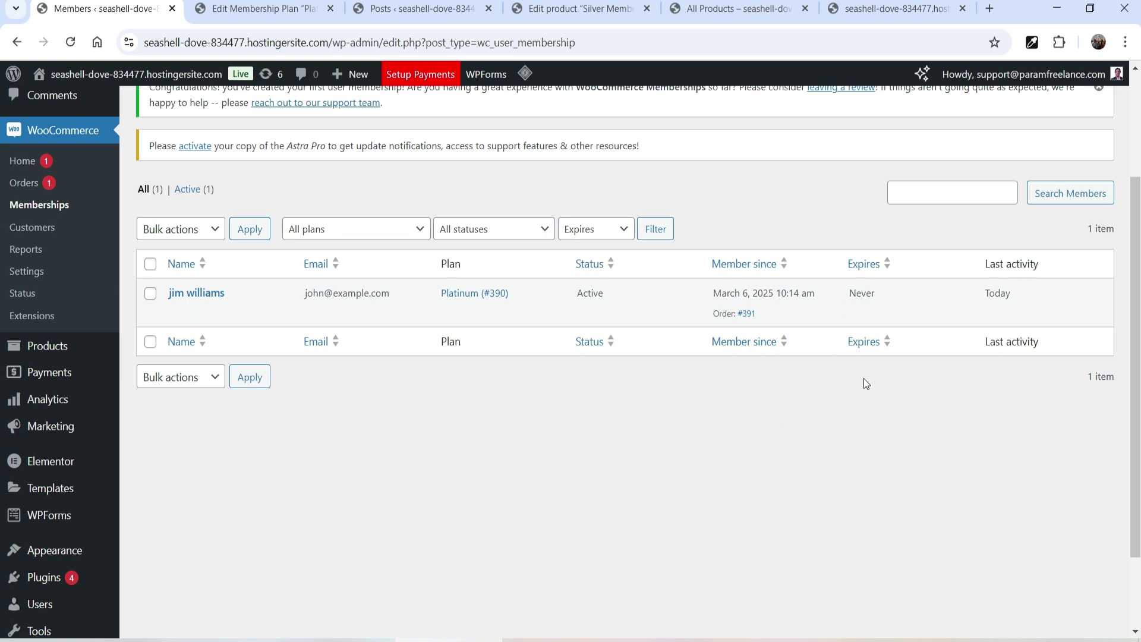
{"action": "scroll", "coordinate": [861, 368], "scroll_direction": "up", "scroll_amount": 3}
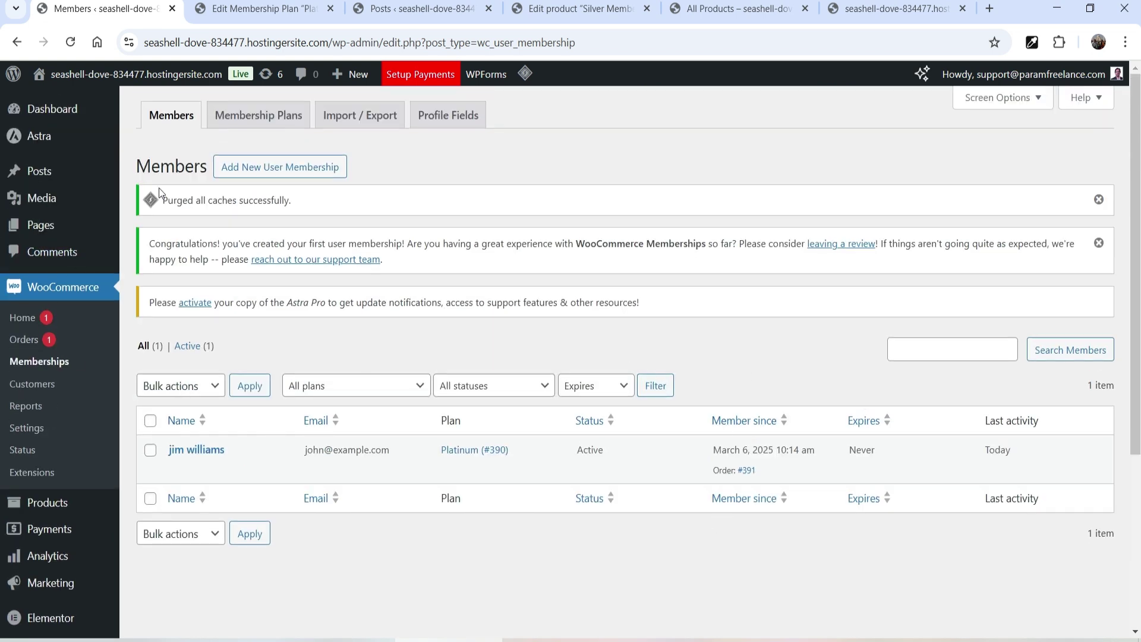
{"action": "left_click", "coordinate": [260, 115]}
{"action": "scroll", "coordinate": [742, 438], "scroll_direction": "down", "scroll_amount": 1}
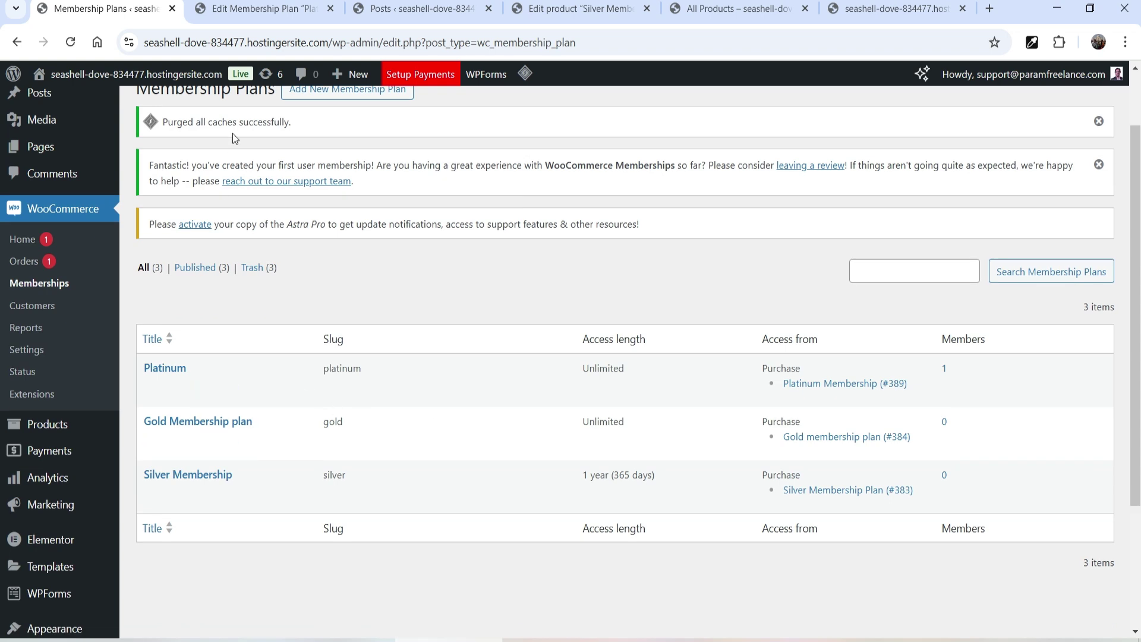